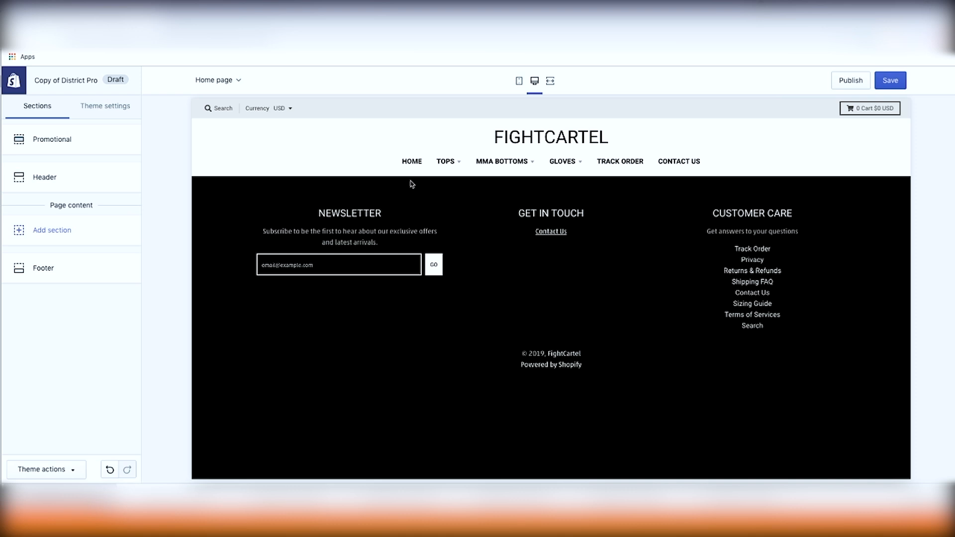
Step: Add a Slideshow section to the home page
mouse_move(448, 162)
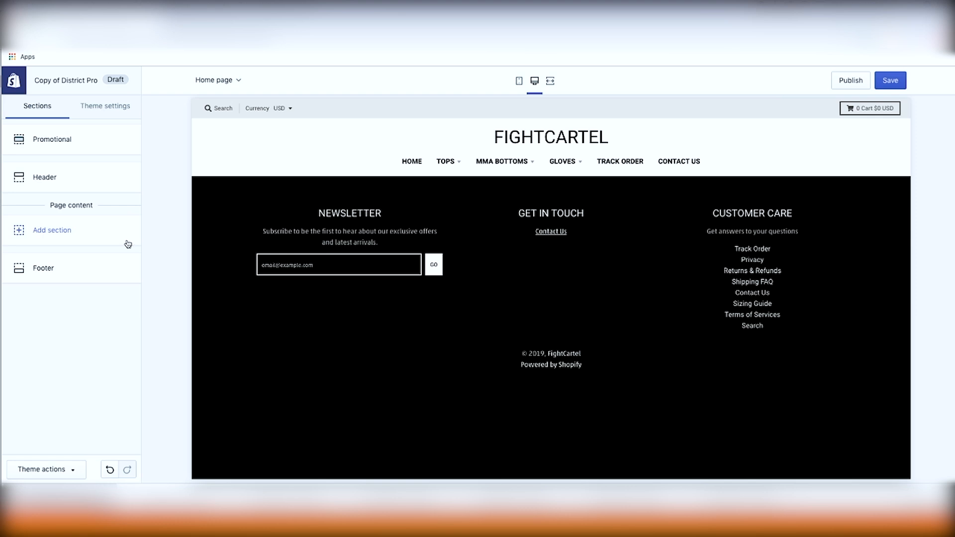
click(64, 238)
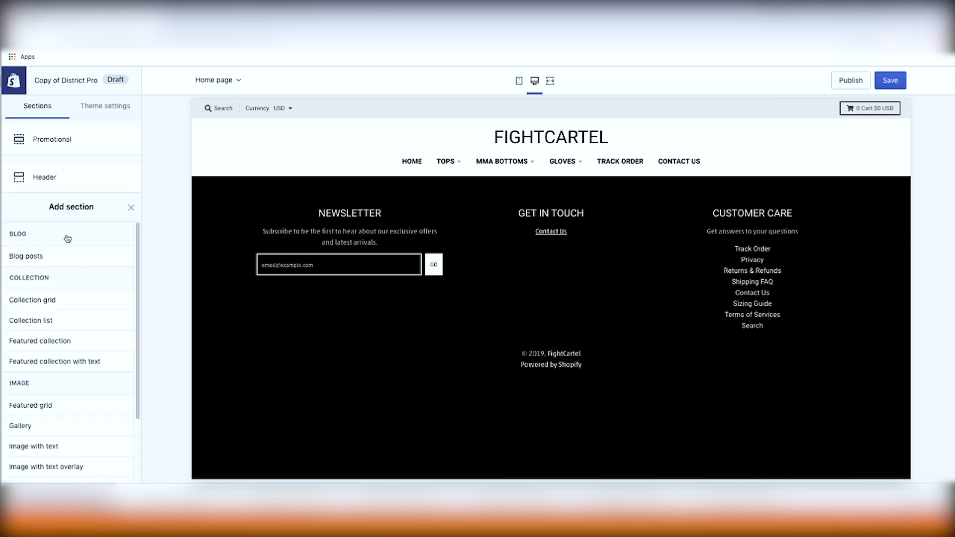
click(55, 382)
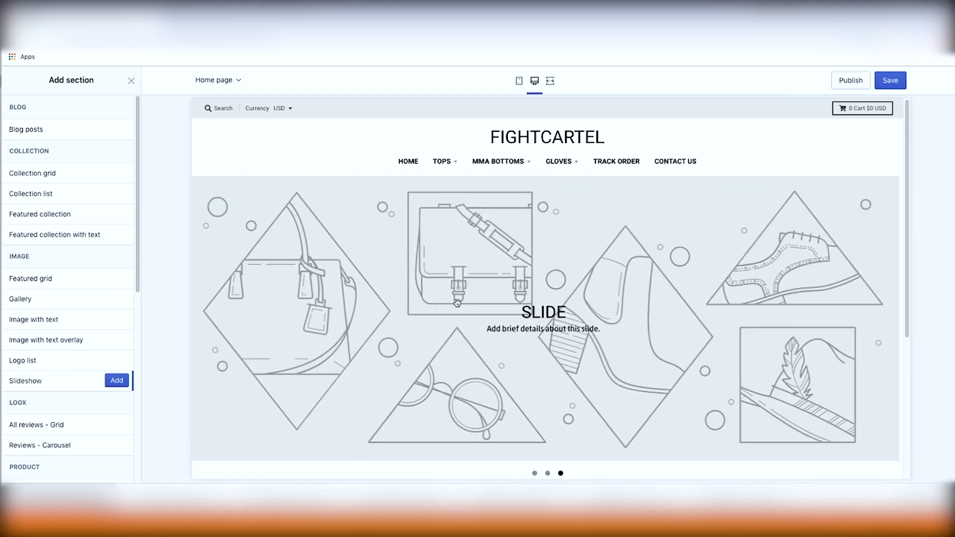
click(117, 380)
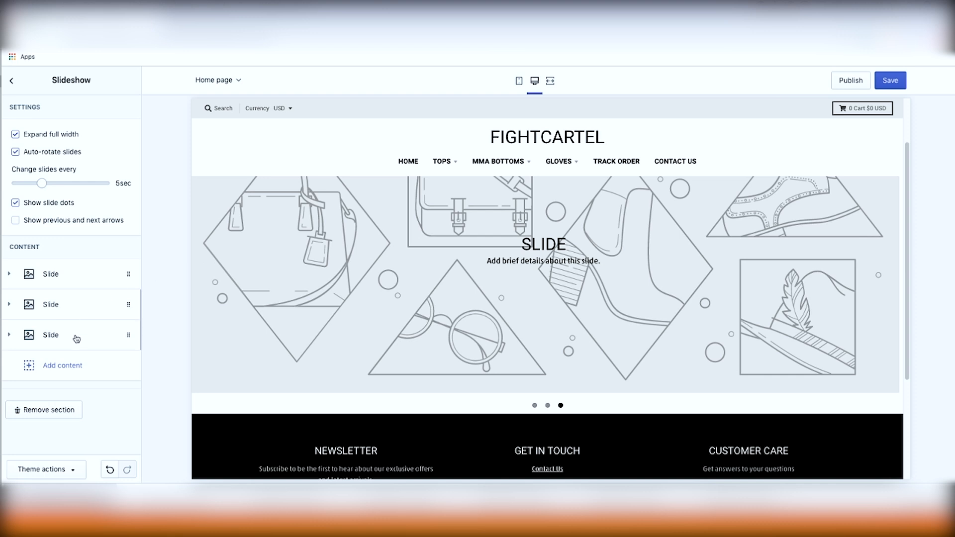
Step: Add a Gallery section to the home page below the slideshow
click(9, 82)
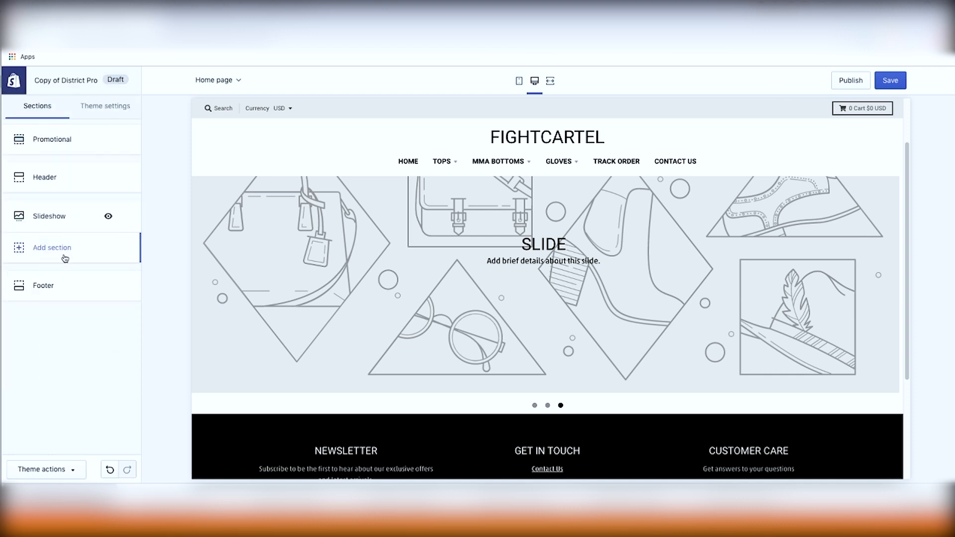
click(63, 254)
click(52, 306)
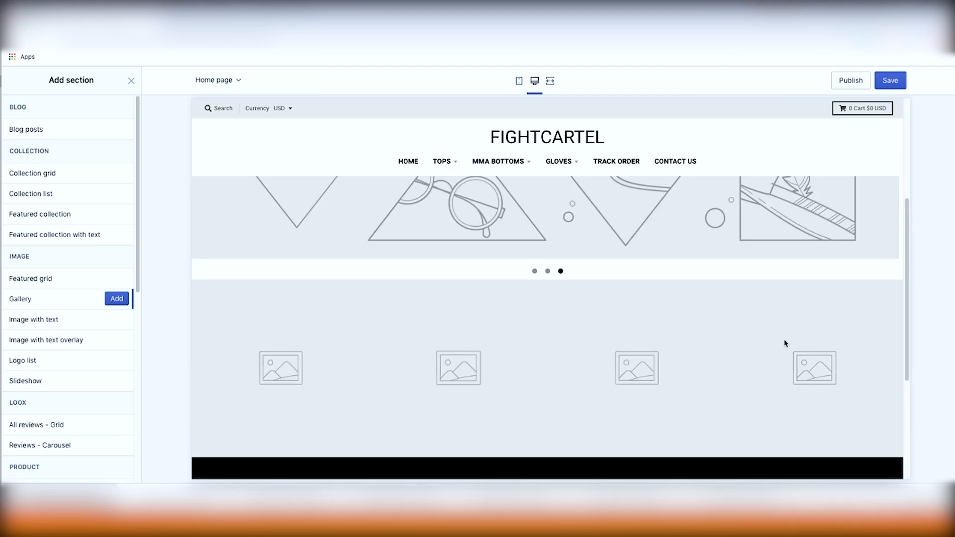
click(117, 299)
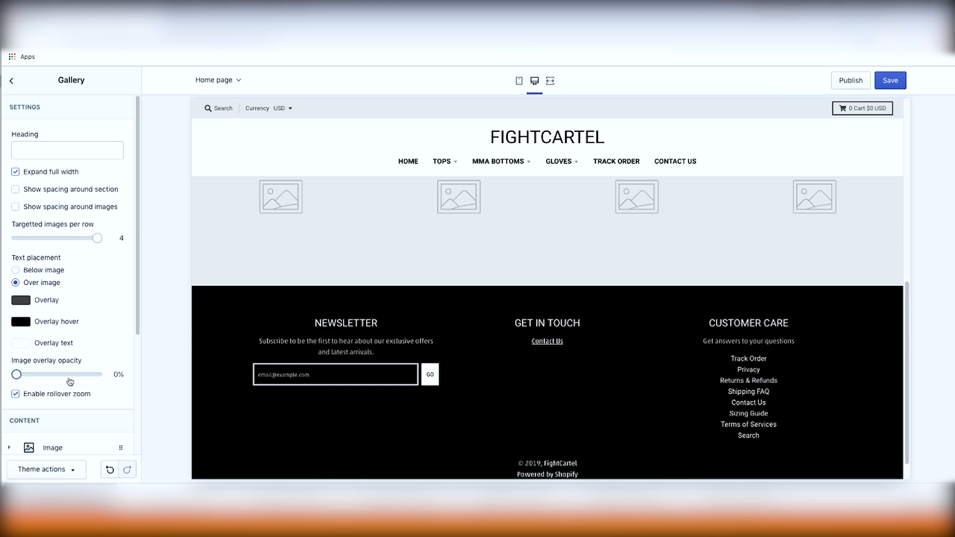
Step: Review the Gallery section's settings and image content options
scroll(79, 390, down, 3)
scroll(90, 373, down, 1)
click(75, 362)
scroll(71, 401, down, 6)
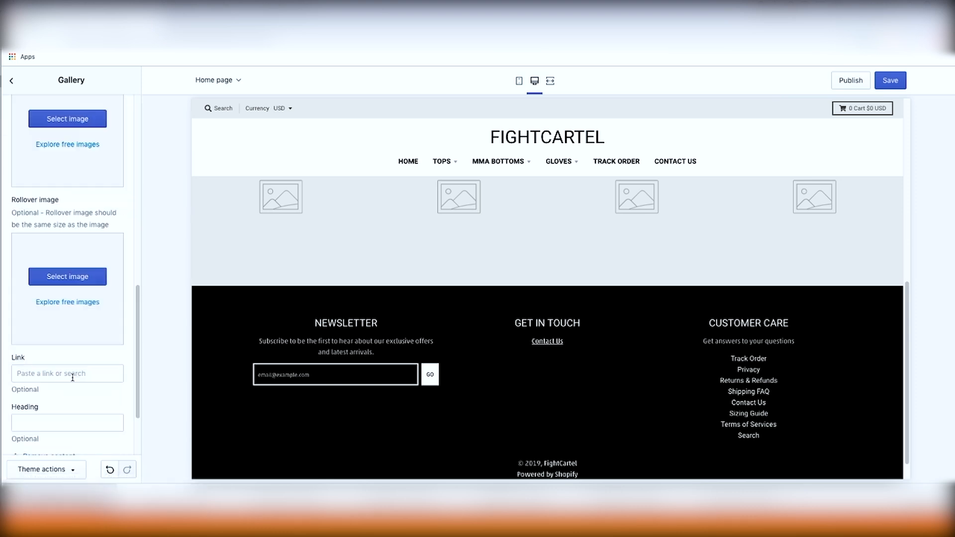
click(48, 362)
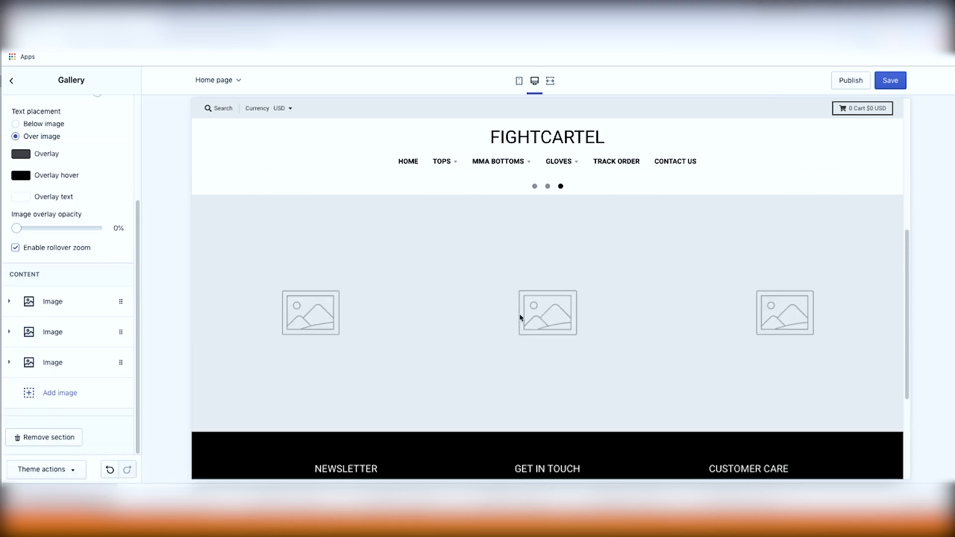
click(12, 82)
Step: Preview the Featured collection section in the add-section list without adding it
click(78, 275)
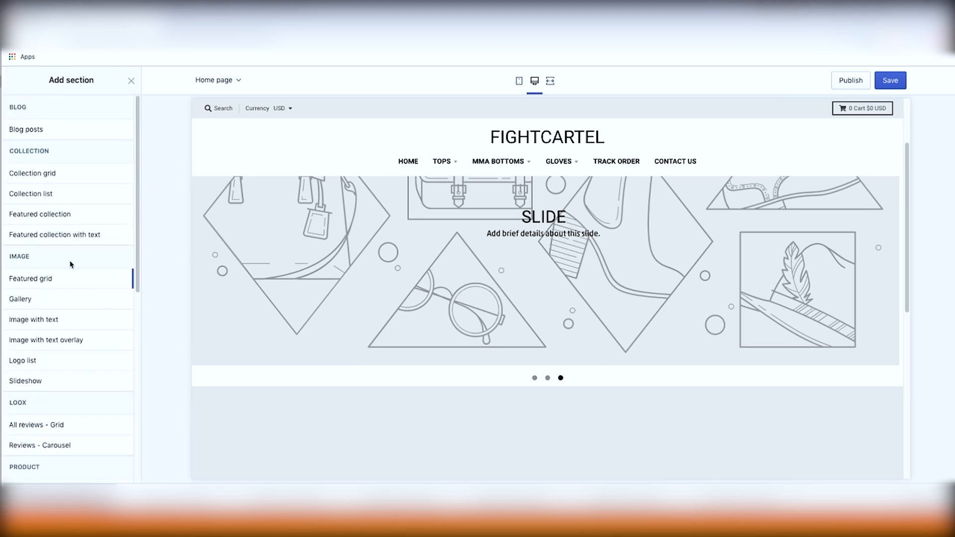
click(64, 214)
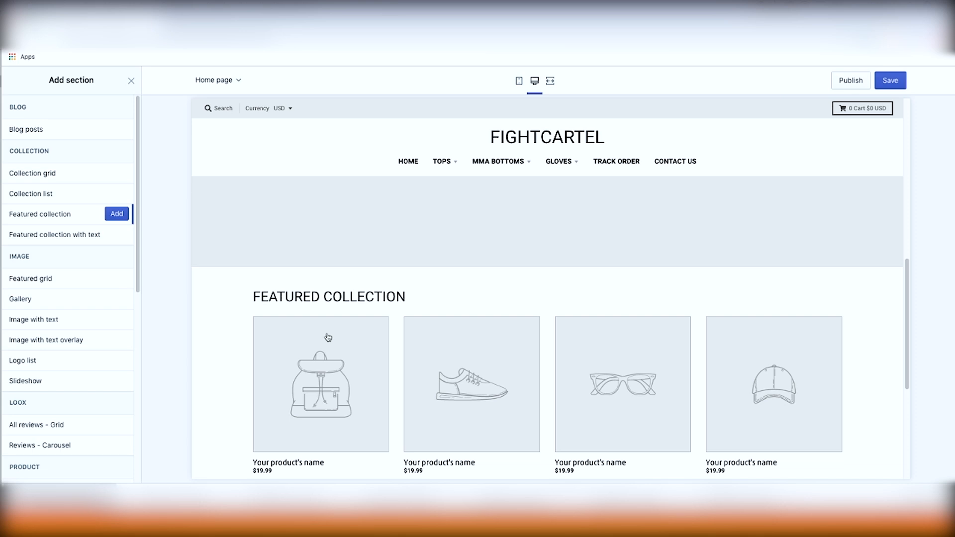
scroll(398, 292, up, 5)
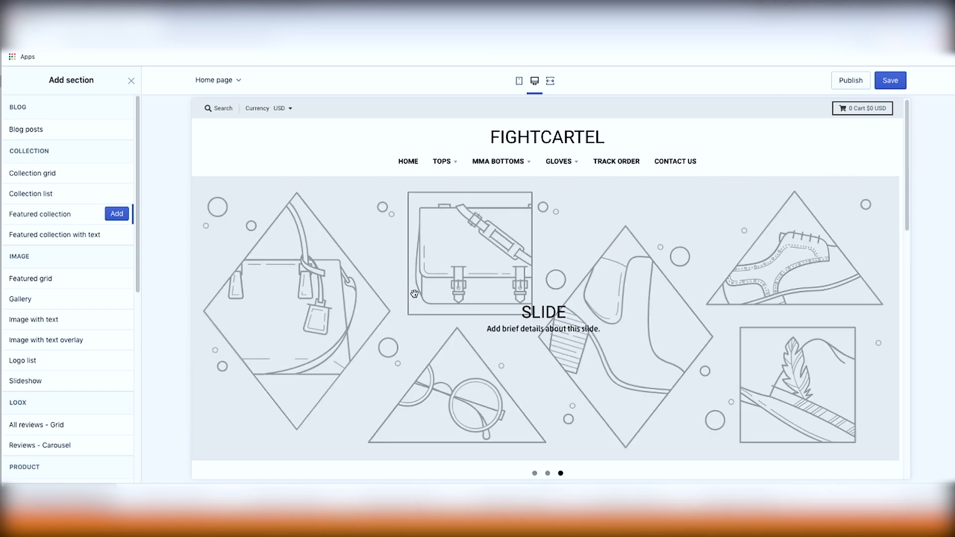
scroll(410, 291, down, 5)
scroll(411, 296, down, 3)
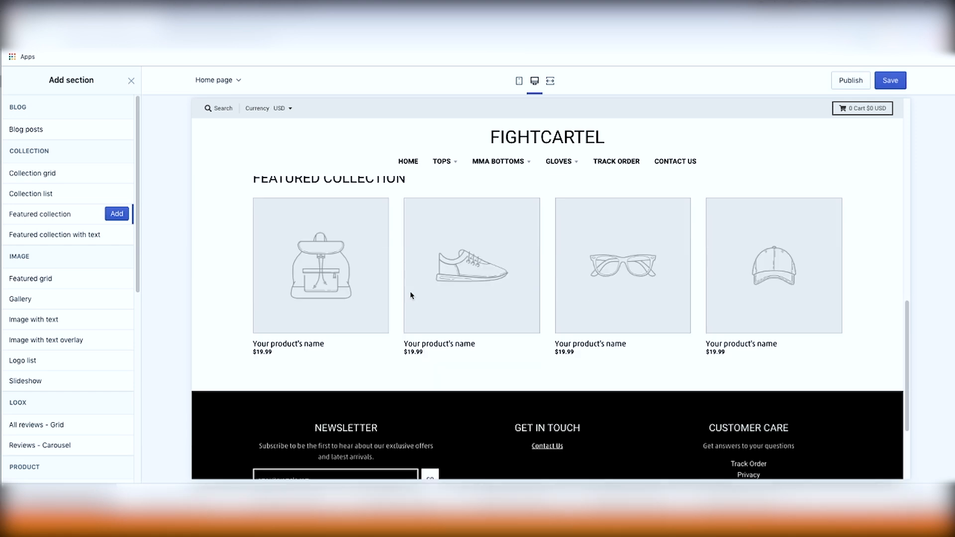
scroll(411, 295, up, 11)
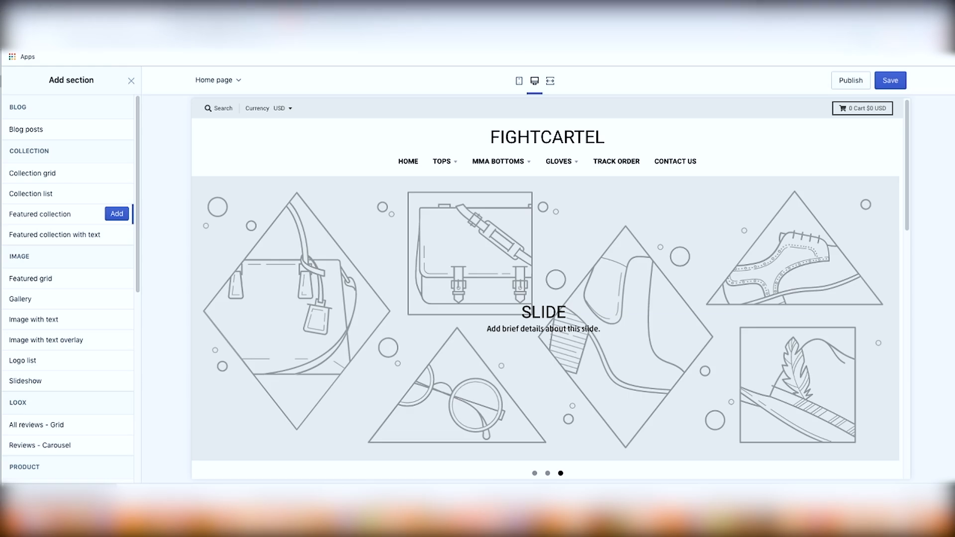
Step: Find free fight fonts and download the Royal Fighter font
click(214, 17)
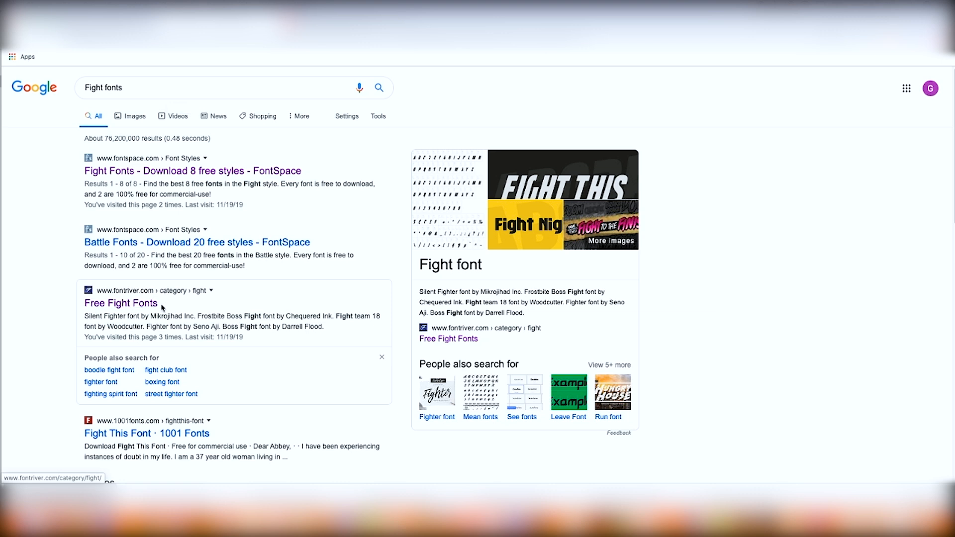
click(147, 308)
scroll(239, 306, down, 3)
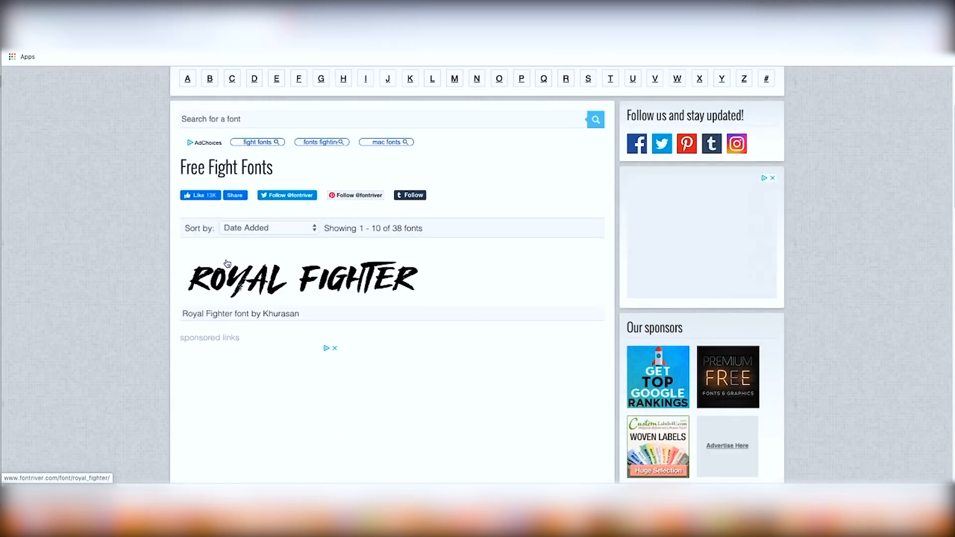
click(459, 295)
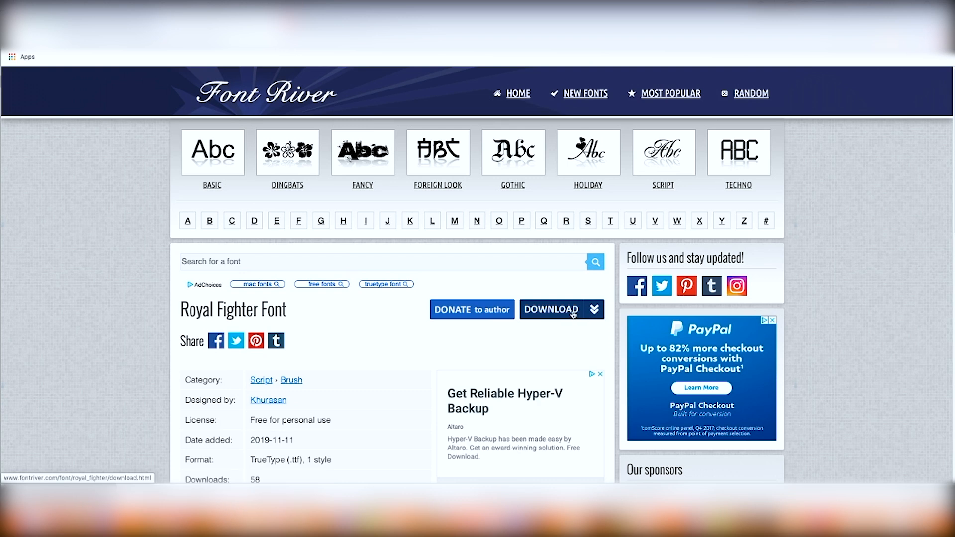
click(570, 311)
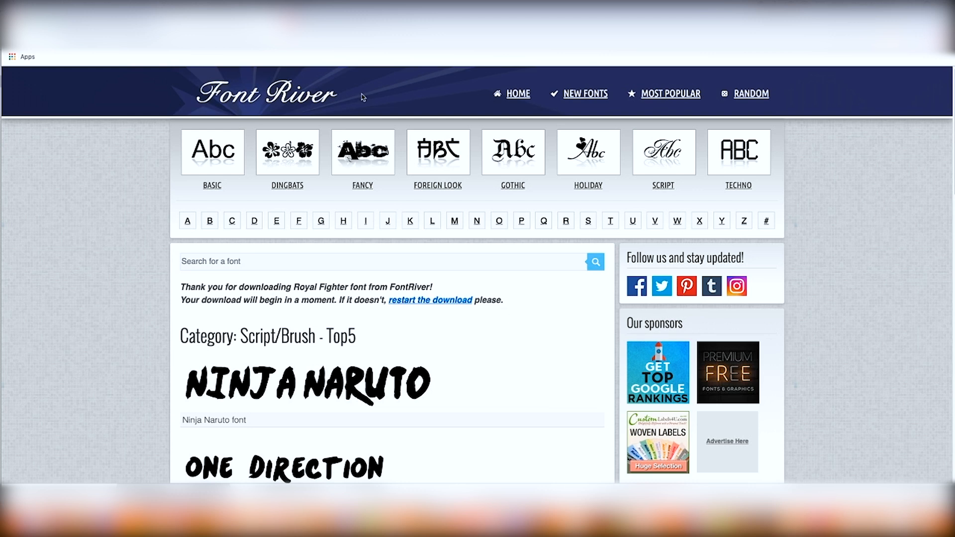
Step: Browse the Shutterstock results for fight logo images
click(343, 22)
scroll(410, 263, up, 3)
scroll(411, 263, up, 3)
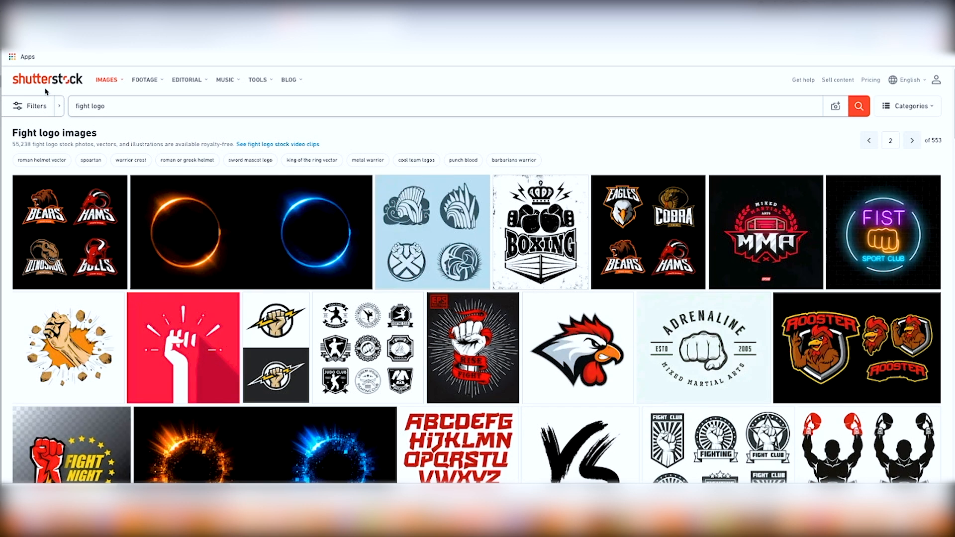
mouse_move(271, 215)
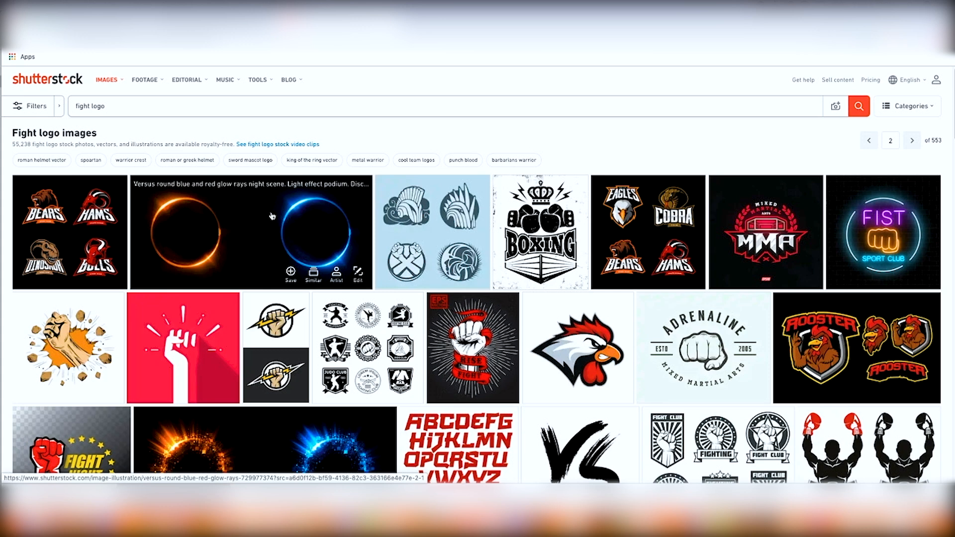
scroll(272, 216, down, 20)
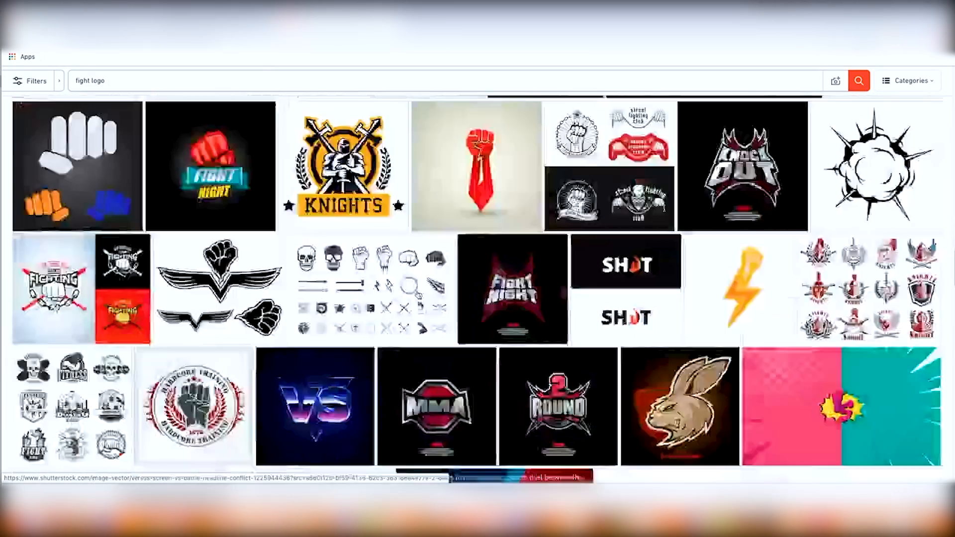
scroll(416, 295, up, 20)
click(161, 112)
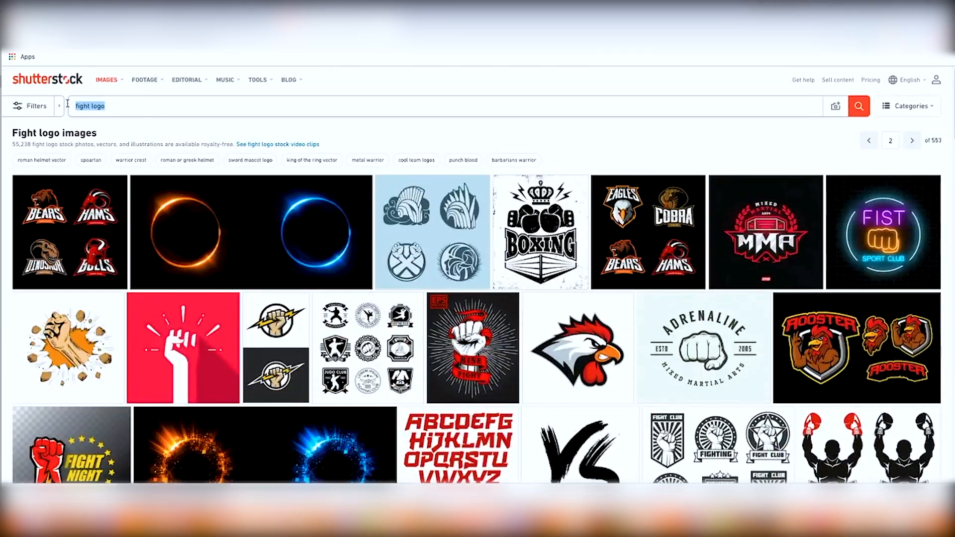
scroll(320, 243, down, 6)
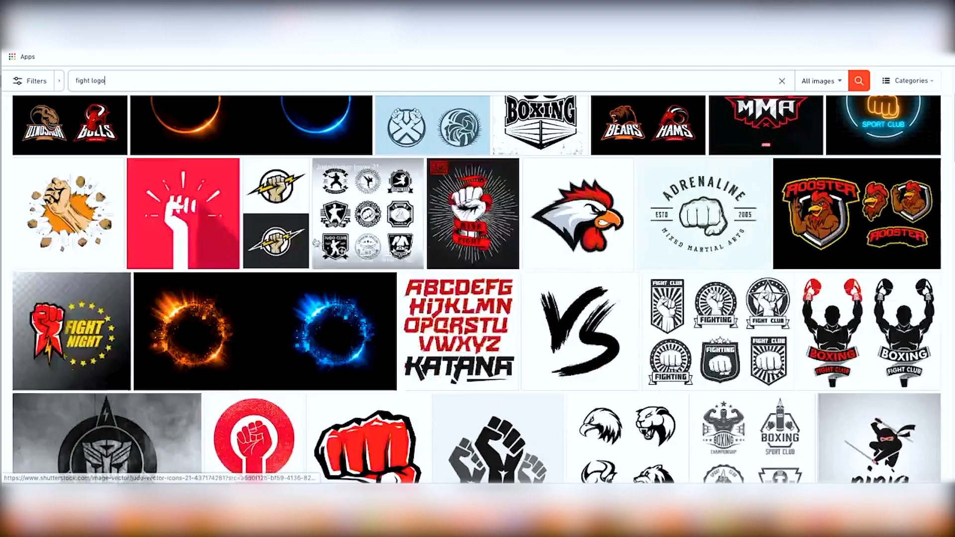
scroll(320, 243, down, 2)
scroll(313, 240, up, 4)
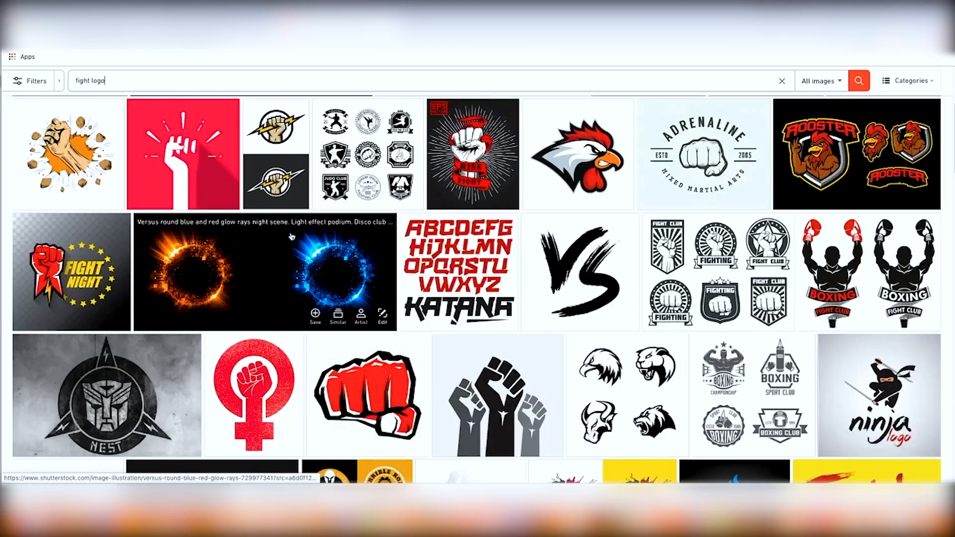
Step: Open the red fist vector icon and download it
click(362, 406)
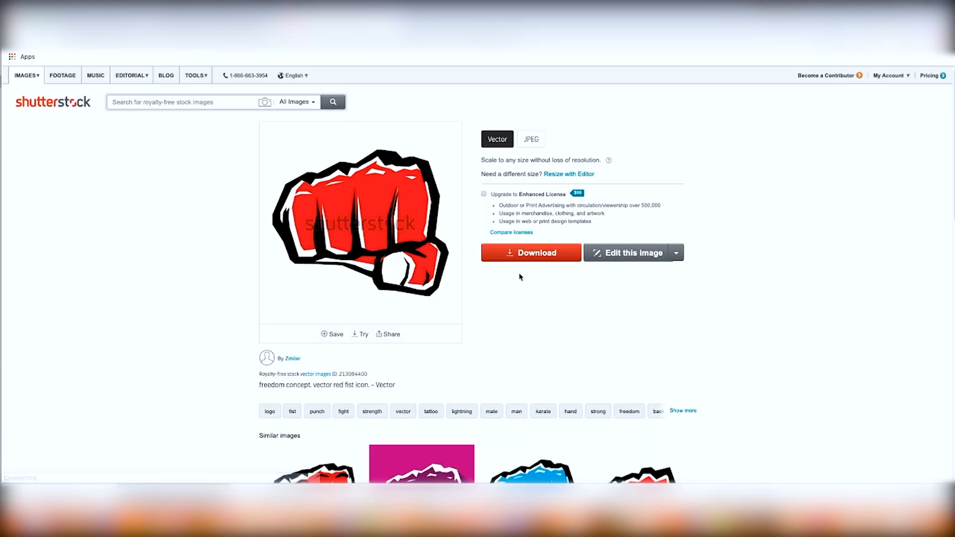
click(520, 254)
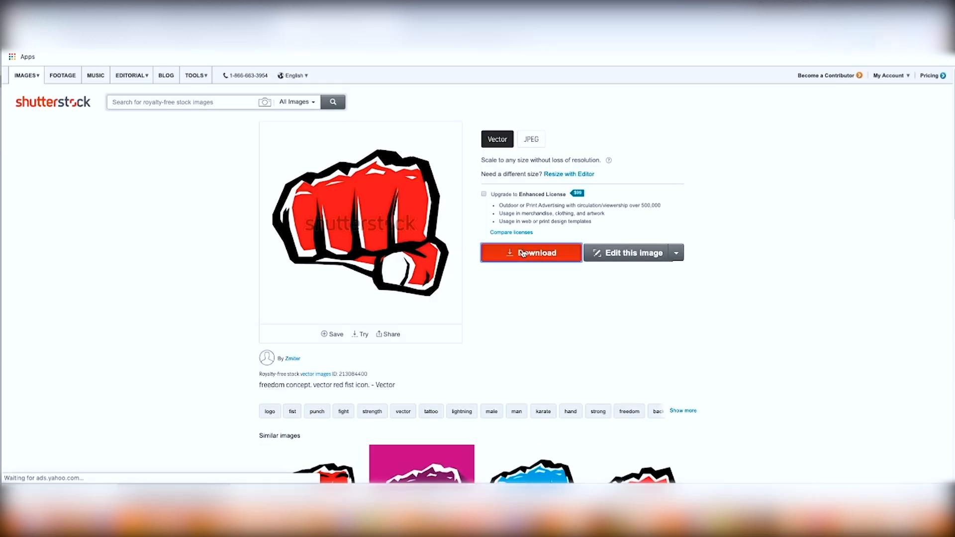
click(528, 239)
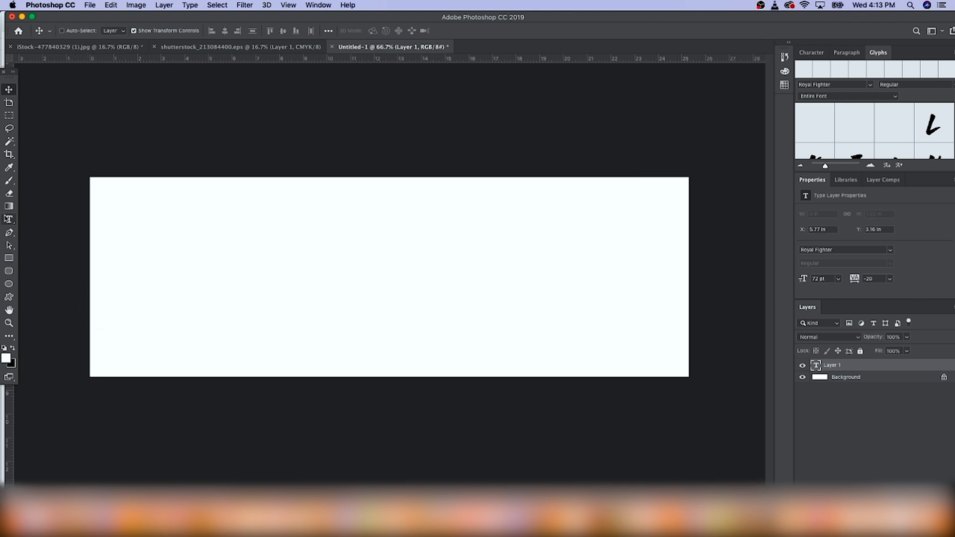
Step: Create a text layer in the Royal Fighter font reading "FIGHT CARTEL" on the banner canvas
click(6, 220)
click(230, 288)
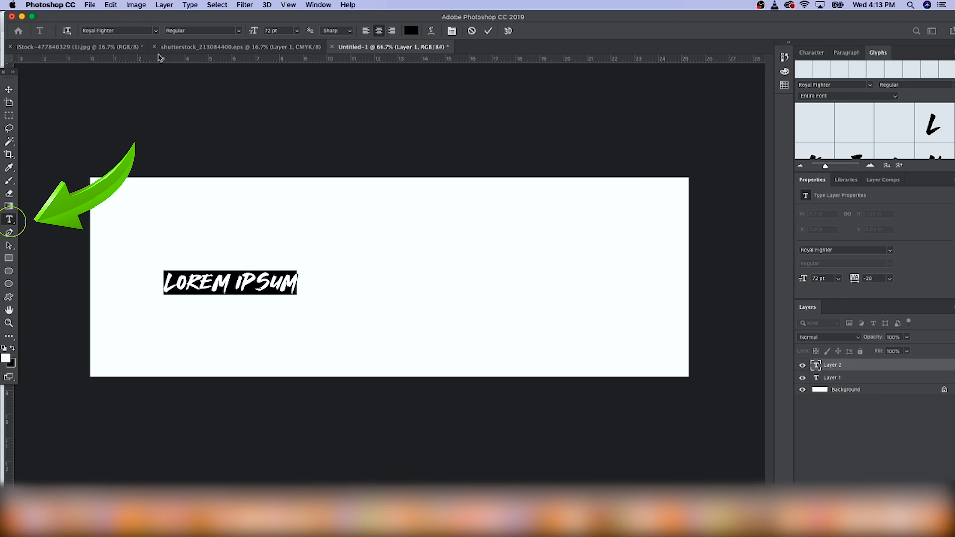
click(156, 30)
click(156, 31)
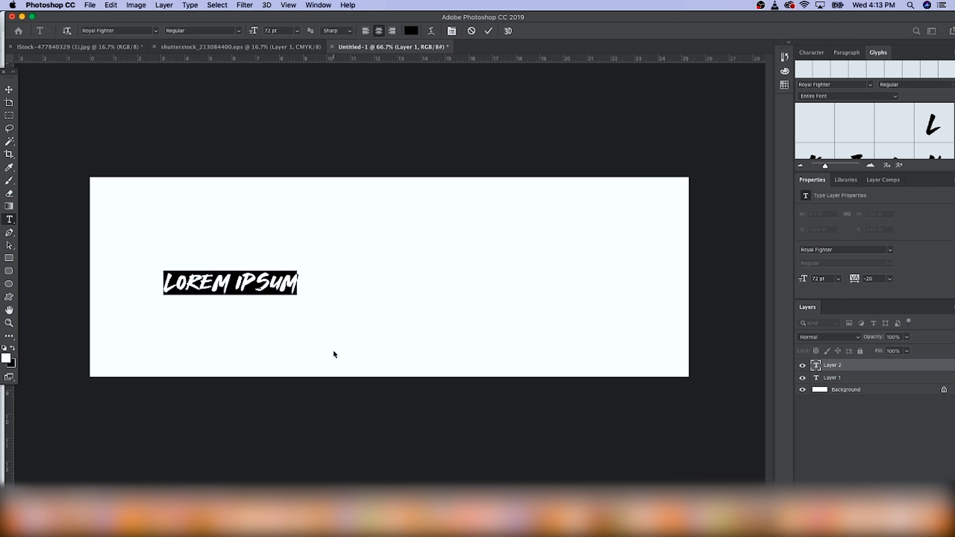
text(FIGHT)
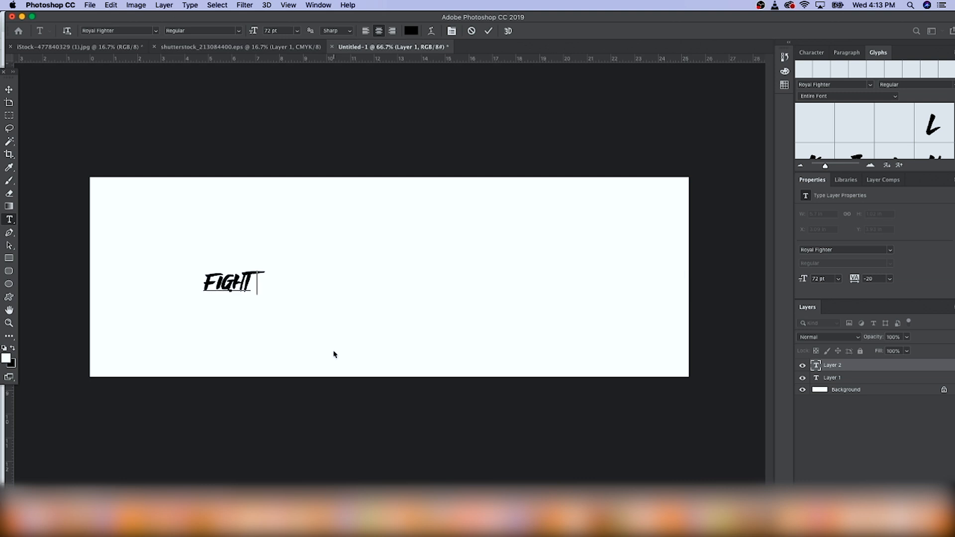
text( CARTEL)
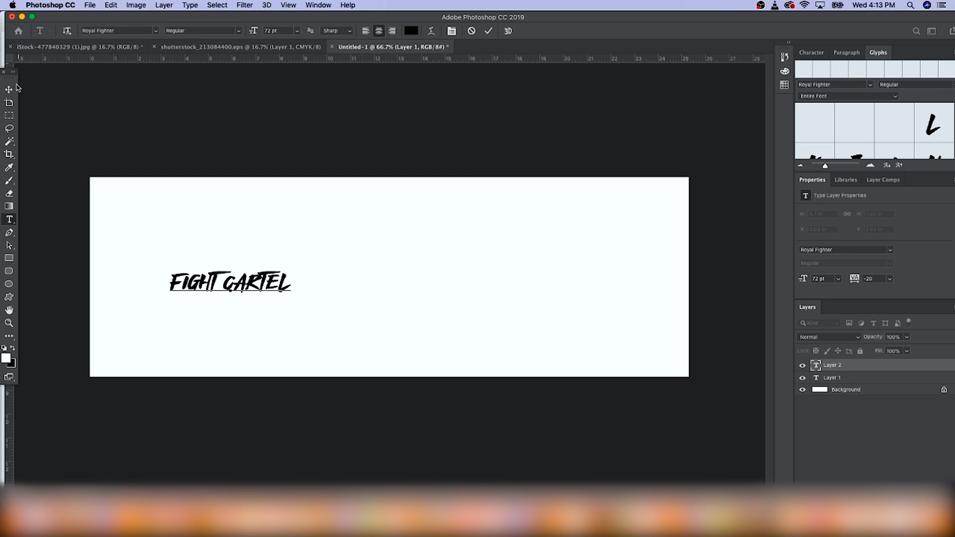
Step: Scale up the FIGHT CARTEL text and reposition it across the banner
click(9, 89)
drag(290, 272, 519, 217)
drag(441, 280, 482, 337)
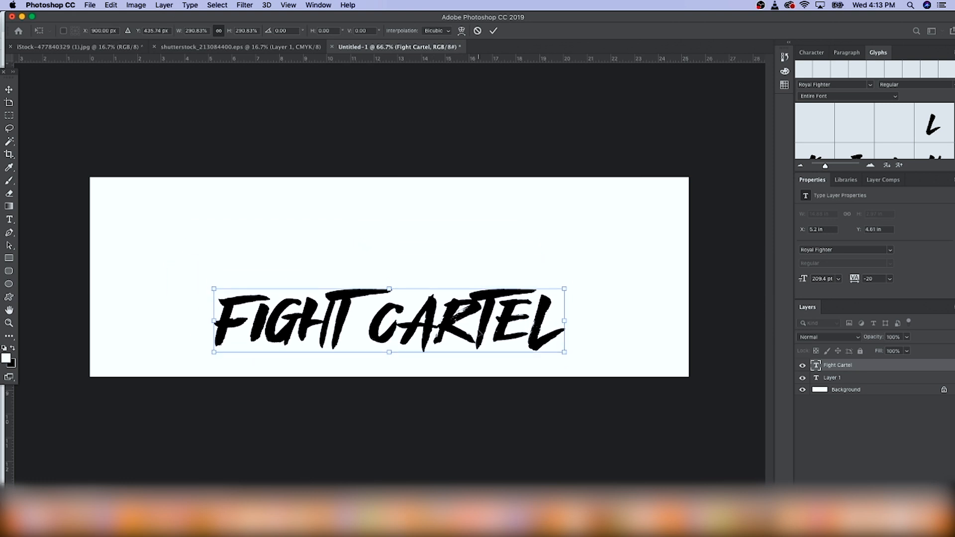
key(Return)
drag(566, 288, 691, 258)
drag(609, 311, 542, 317)
key(Return)
Step: Drag the red fist image from its document into the banner document as a new layer
click(235, 48)
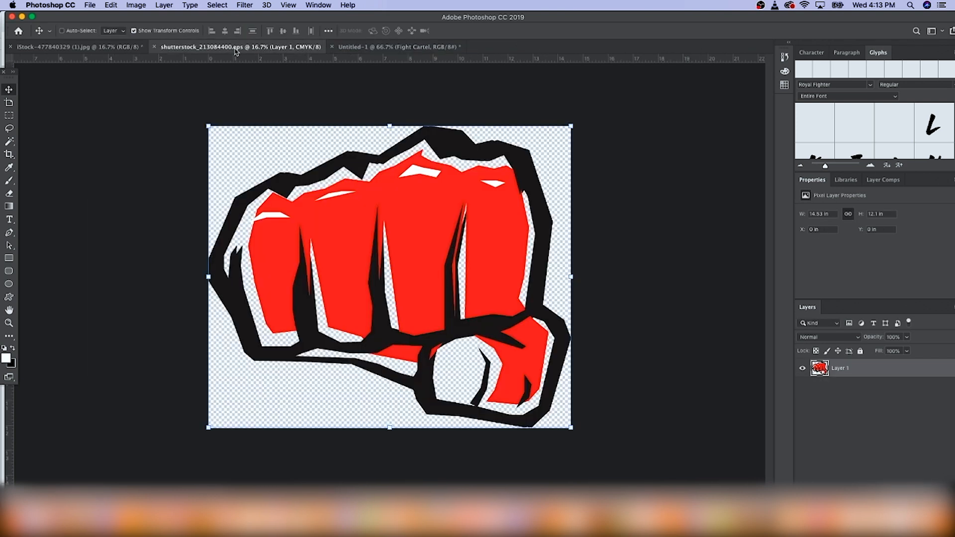
drag(257, 81, 430, 179)
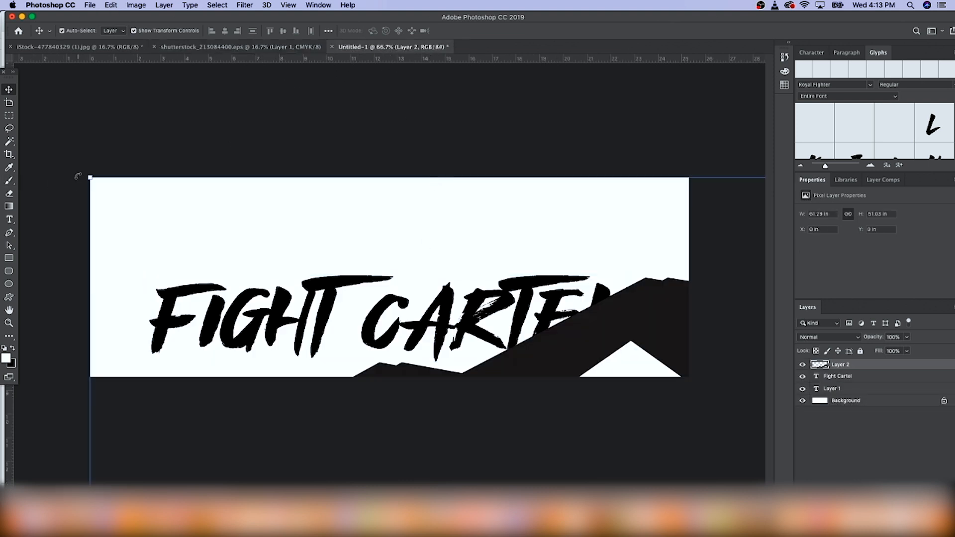
key(super+minus)
key(super+minus)
key(super+minus)
key(super+minus)
key(super+minus)
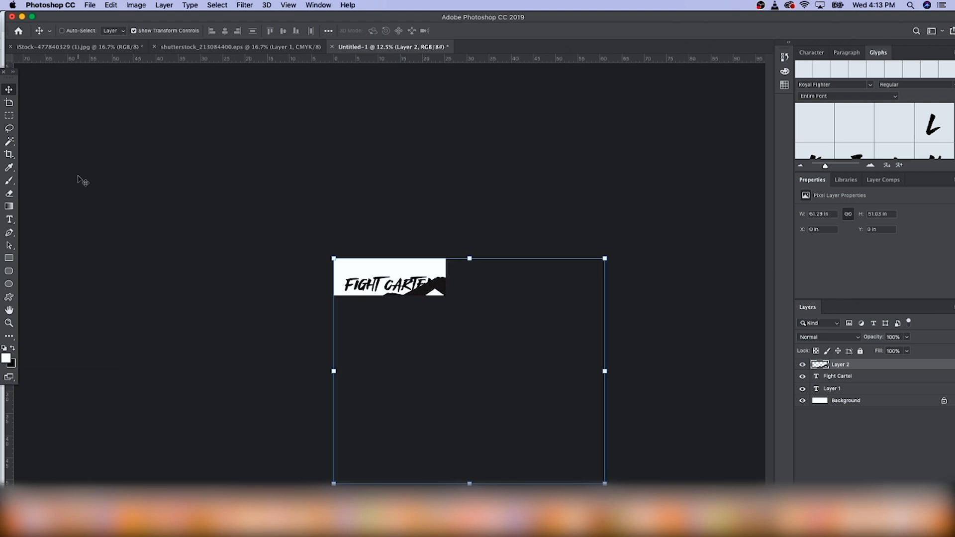
Step: Scale the red fist down and place it centred above the FIGHT CARTEL text
drag(605, 259, 394, 271)
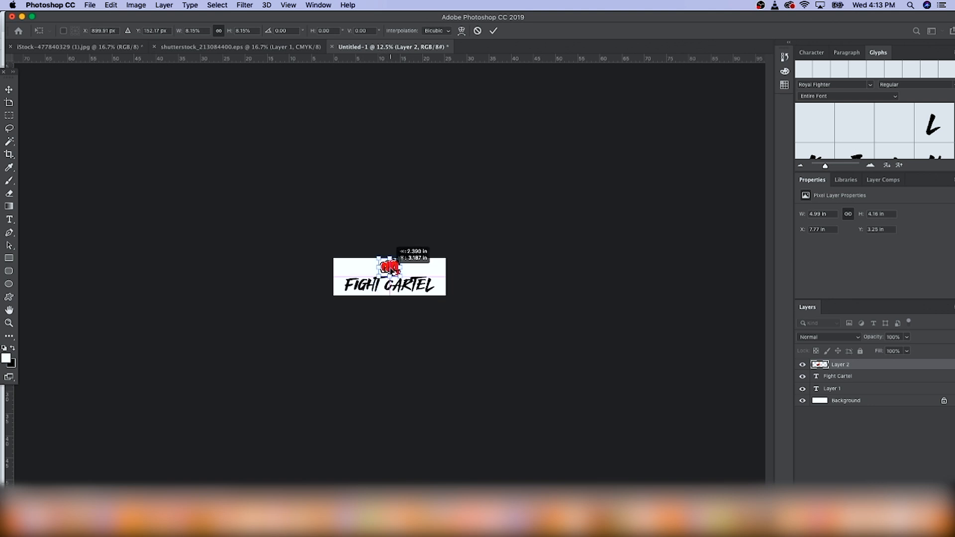
key(Return)
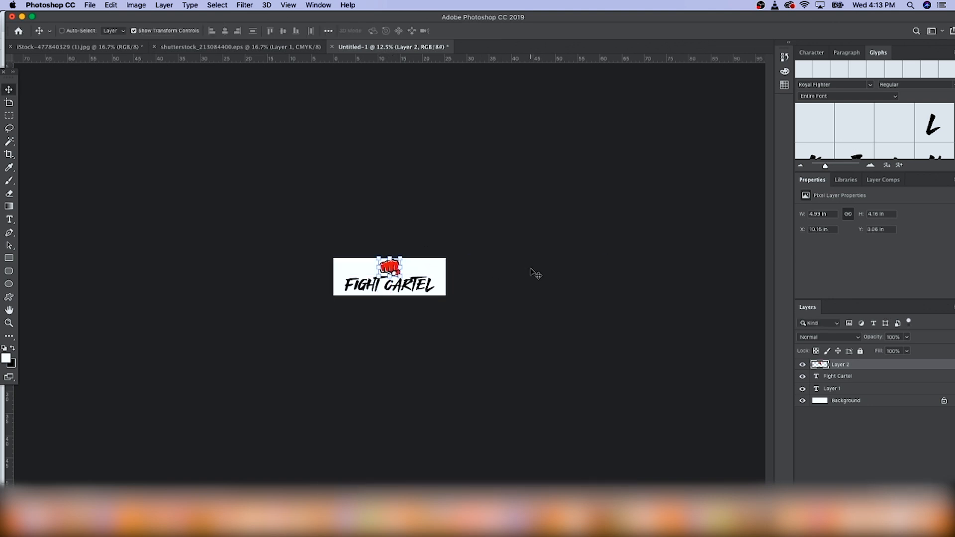
Step: Add a text layer reading "TM" on the banner to the right of the fist
key(super+equal)
key(super+equal)
key(super+equal)
key(super+equal)
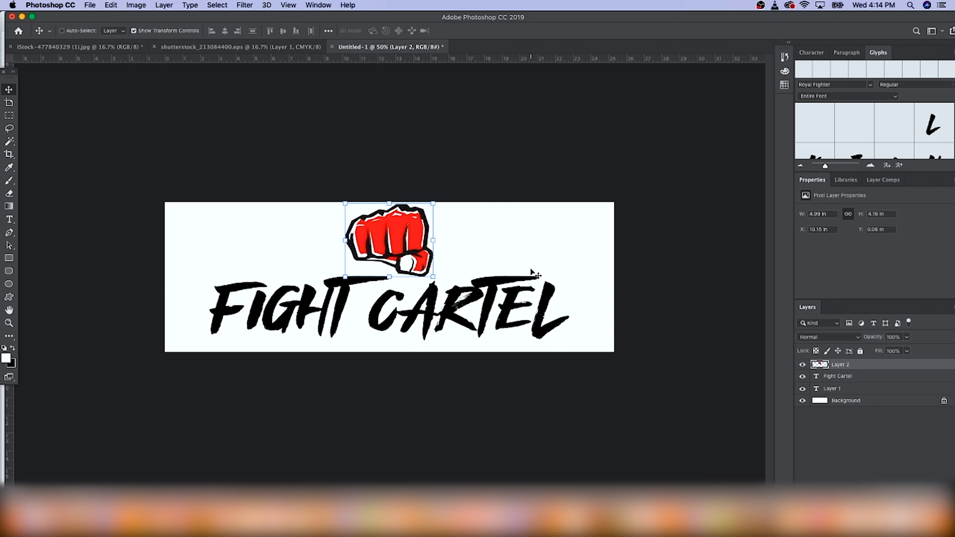
key(super+h)
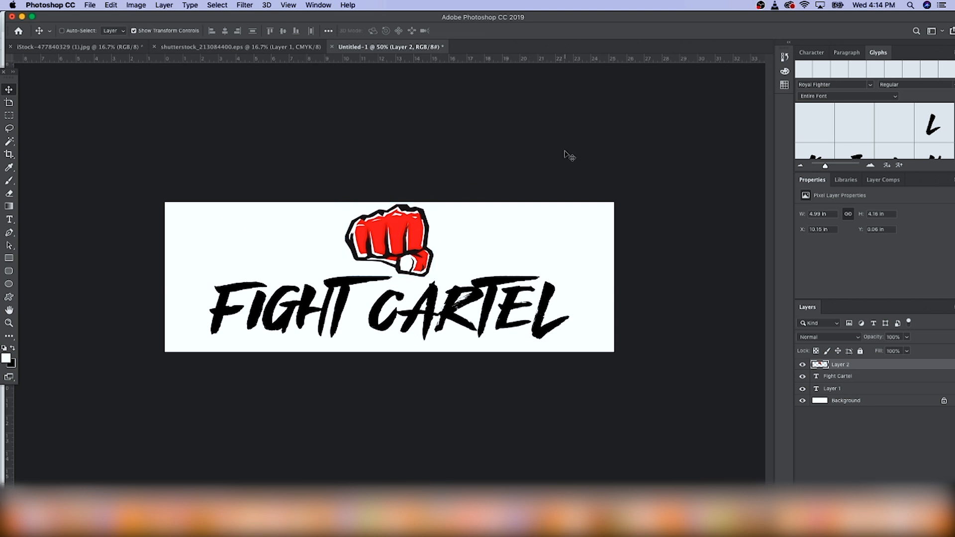
click(11, 220)
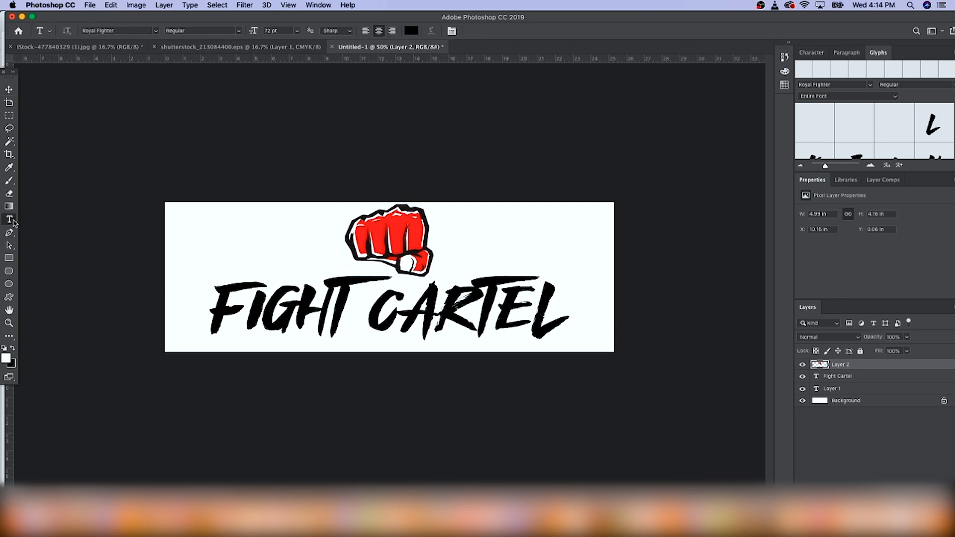
click(516, 247)
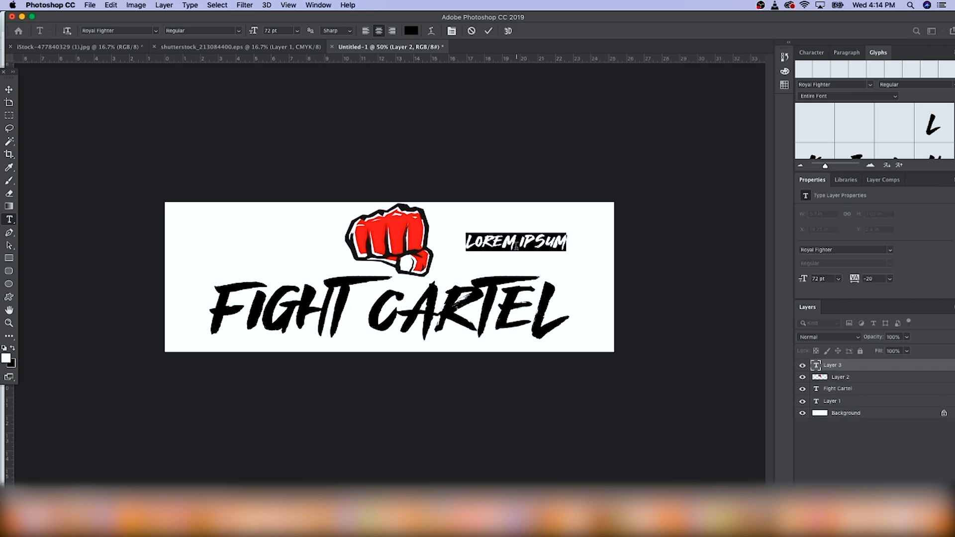
text(TM)
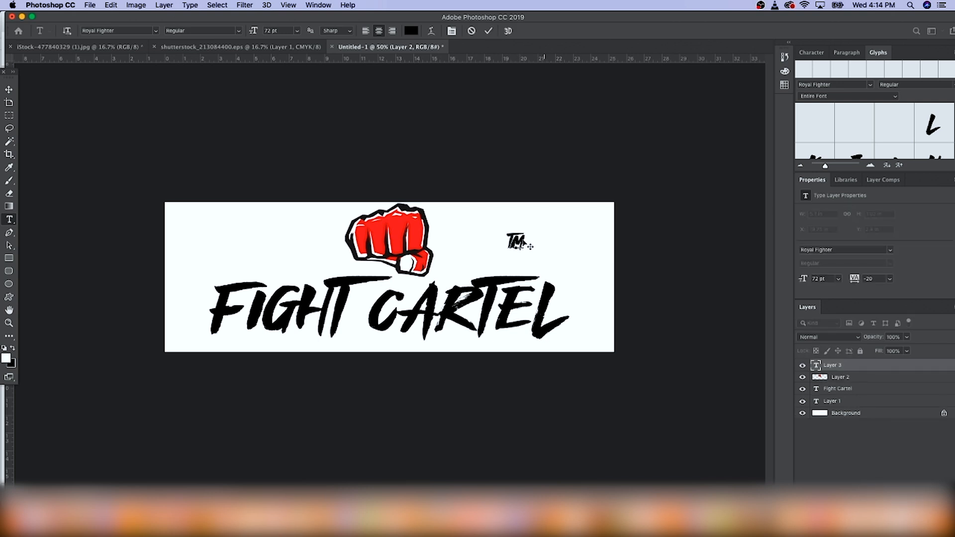
Step: Change the TM text's font to Myriad Pro
double_click(515, 244)
click(156, 32)
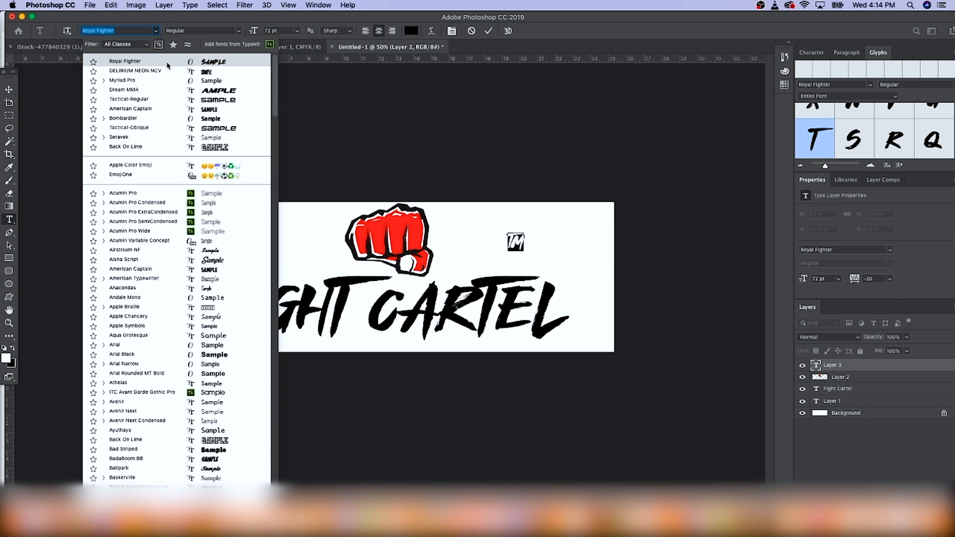
click(154, 87)
Step: Move the TM mark to just above the end of FIGHT CARTEL and nudge it slightly left
click(8, 89)
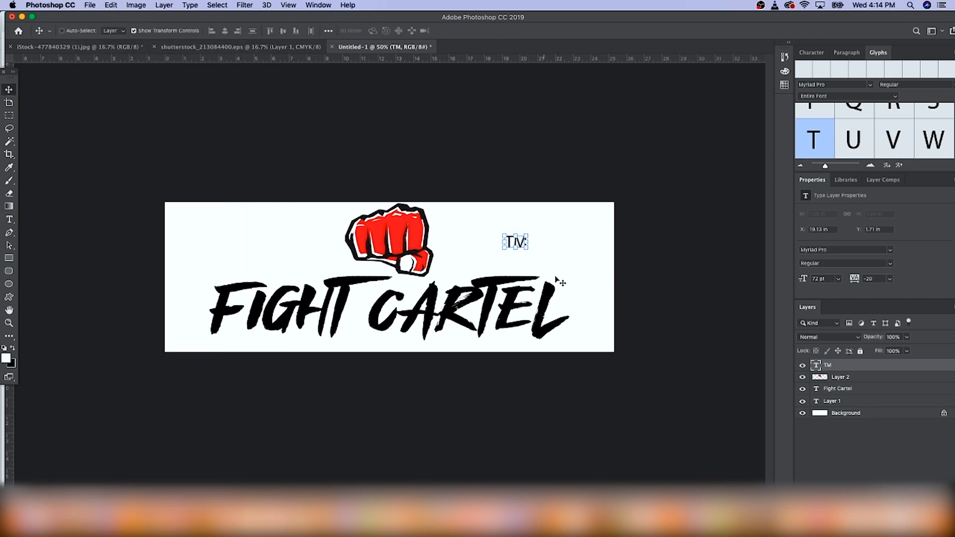
drag(532, 245, 588, 273)
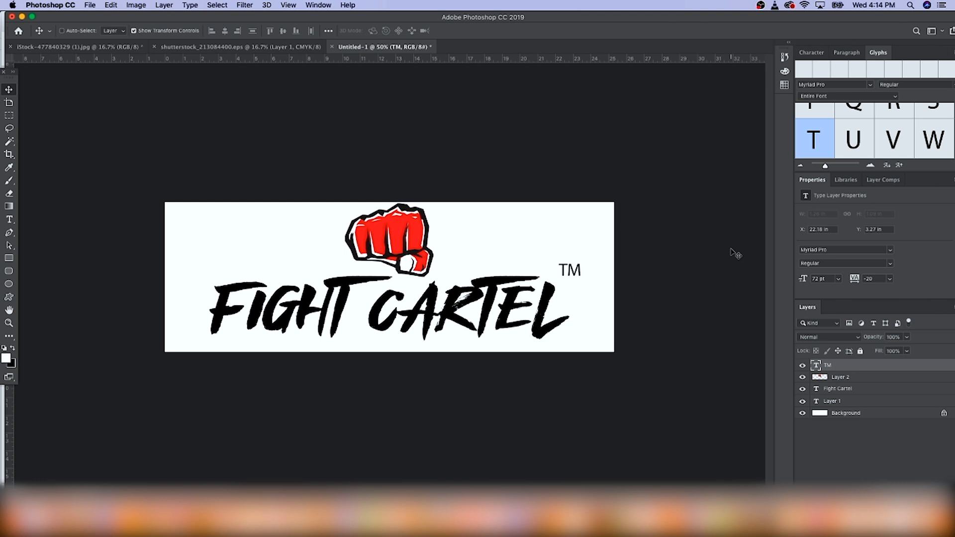
key(Left)
key(Left)
key(Left)
key(Left)
key(Left)
key(Left)
key(Left)
key(Left)
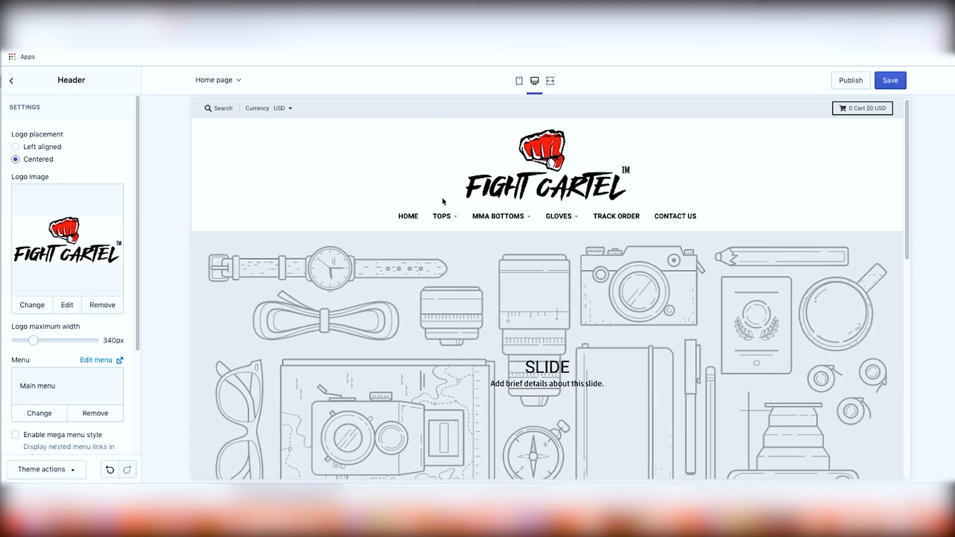
Step: Review the new logo in the store header preview
scroll(274, 312, down, 3)
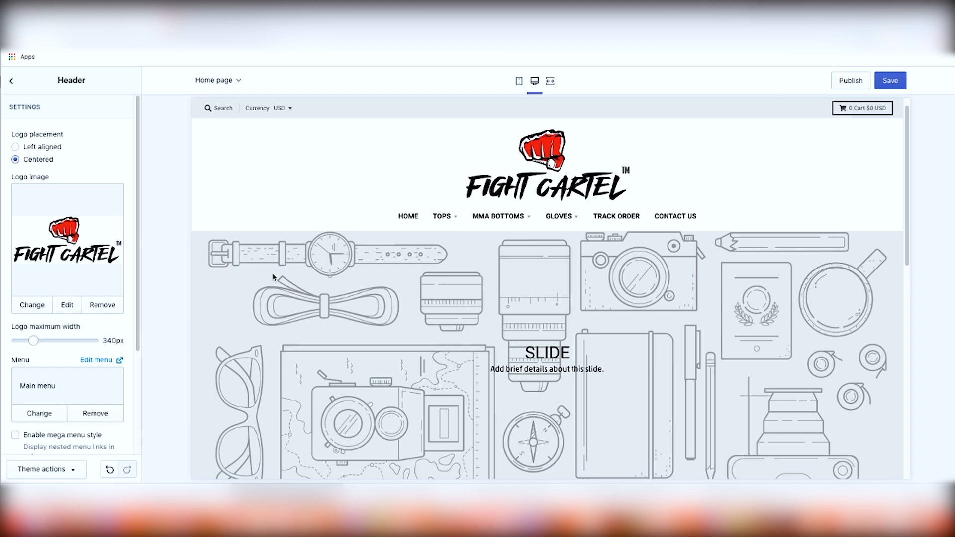
scroll(355, 320, up, 2)
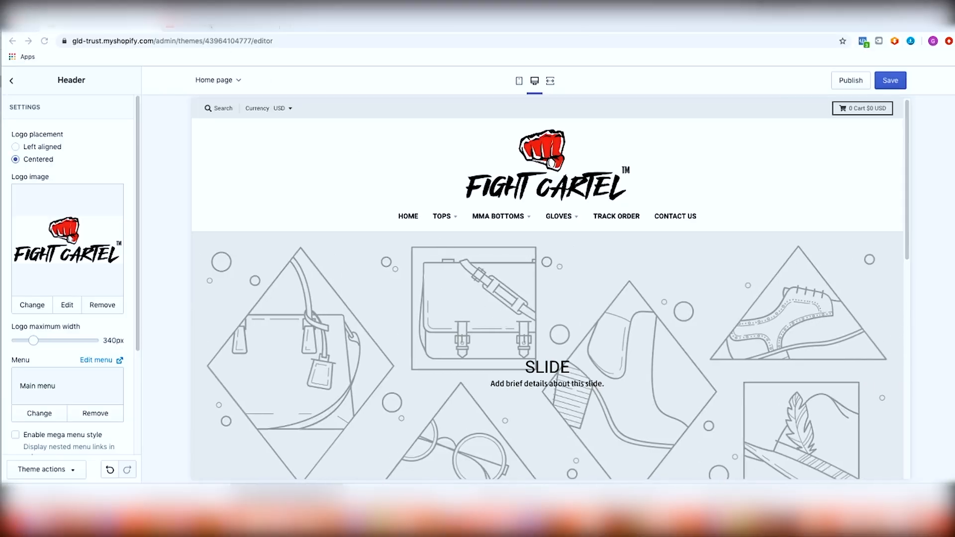
Step: Browse the Shutterstock MMA image search results for a banner photo
click(226, 25)
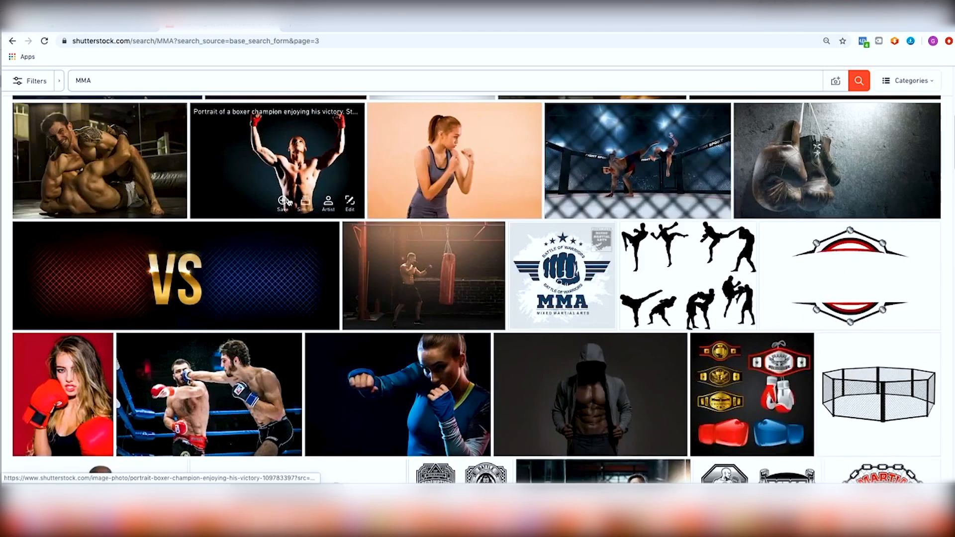
scroll(289, 201, up, 6)
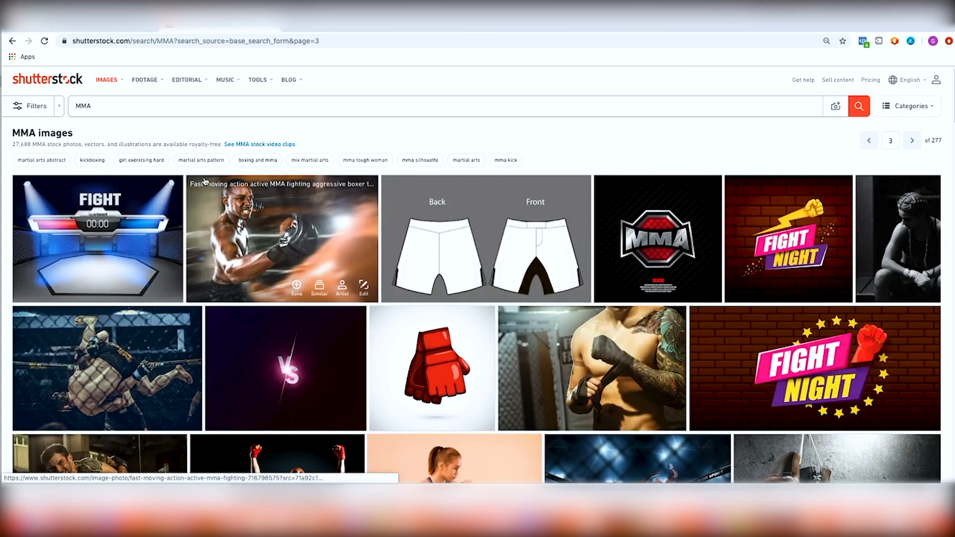
scroll(274, 206, down, 6)
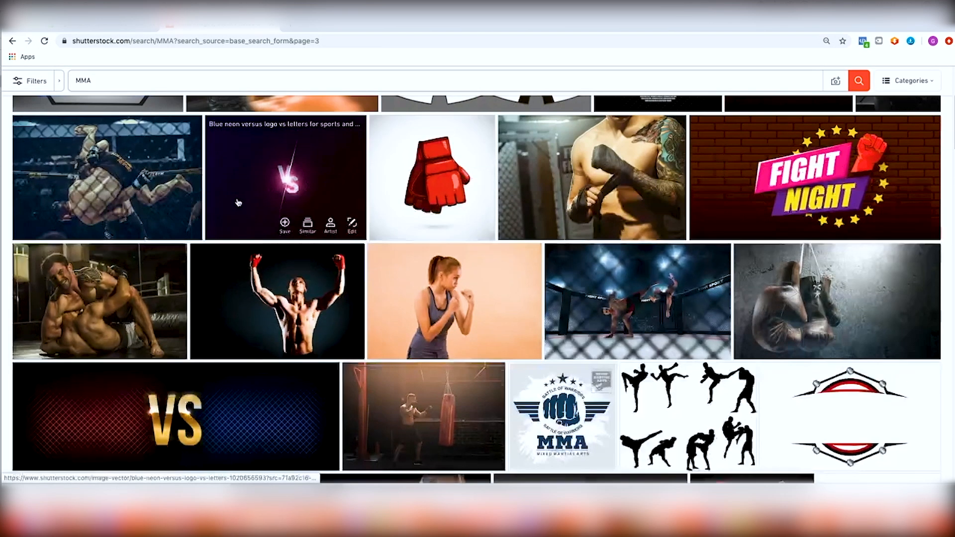
scroll(275, 207, down, 3)
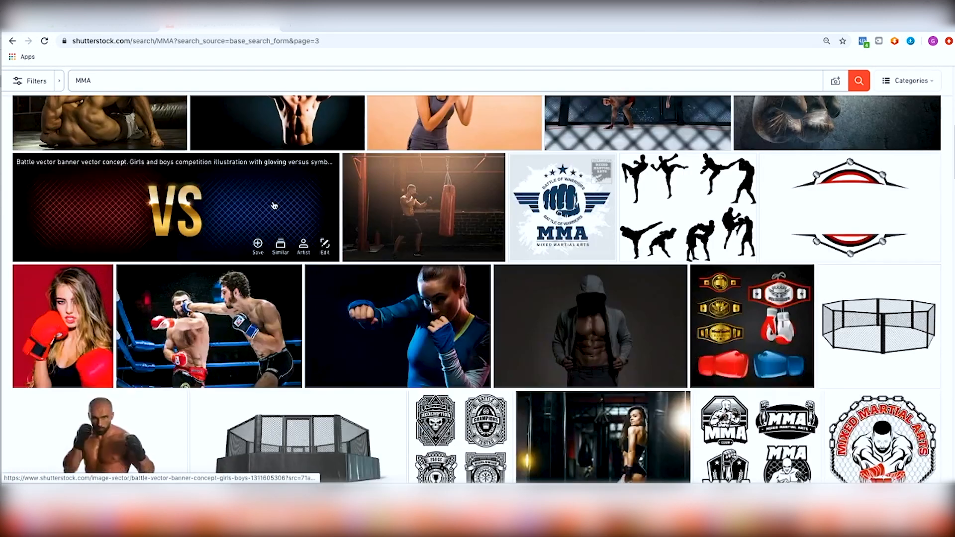
scroll(274, 224, down, 6)
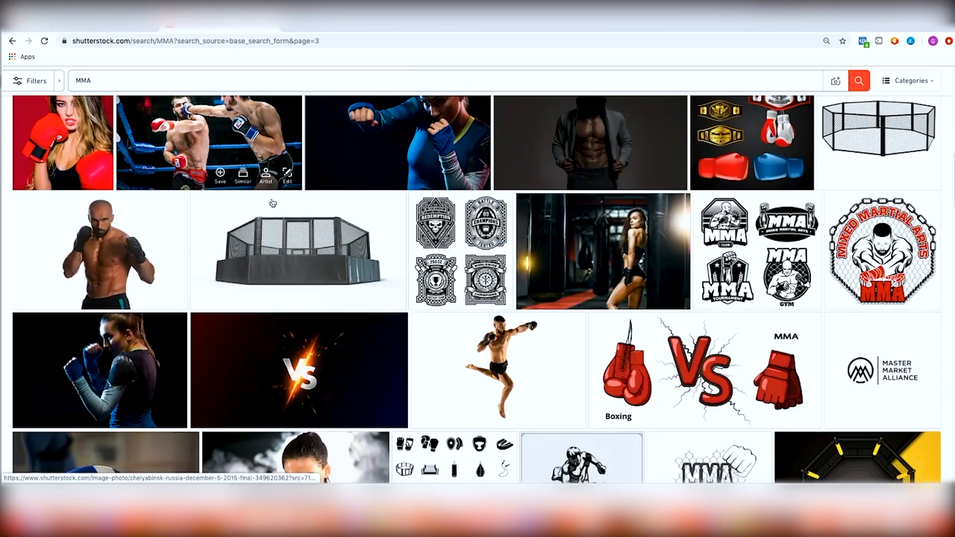
scroll(274, 256, down, 6)
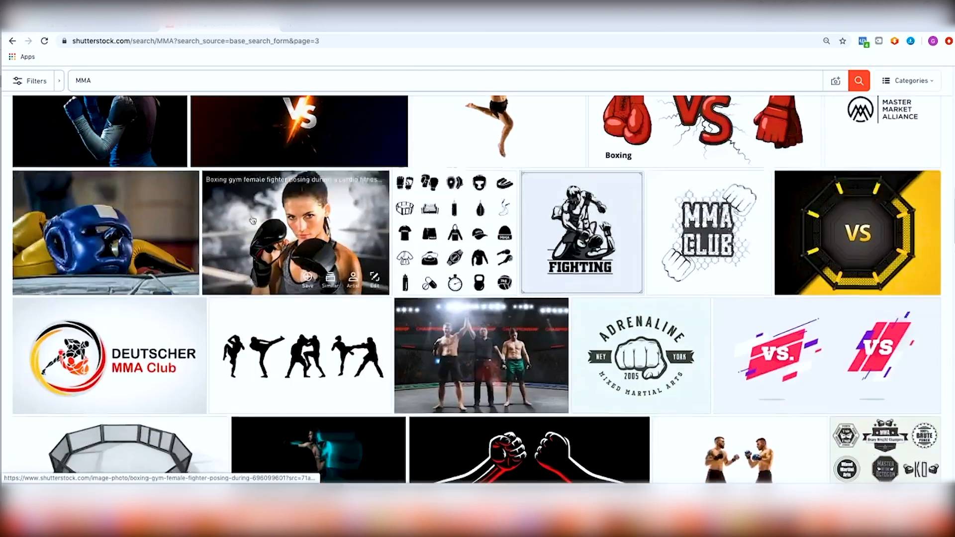
scroll(256, 224, down, 5)
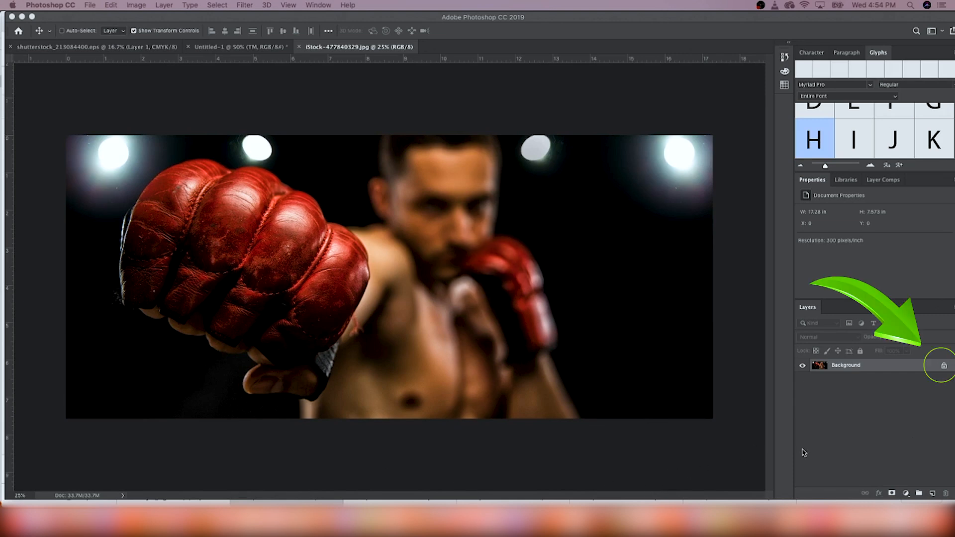
Step: Unlock the boxer photo's background layer and set its canvas size to 1500 by 600 pixels
click(946, 365)
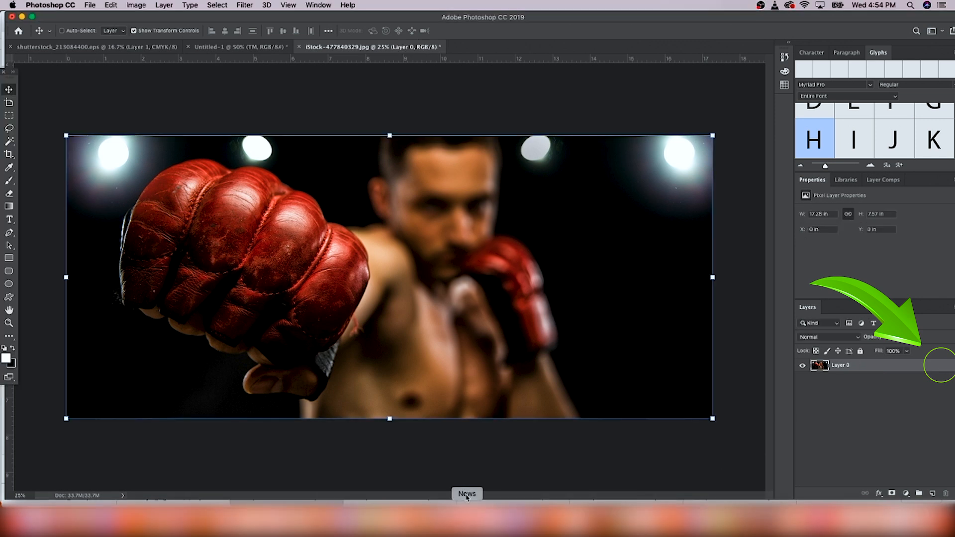
click(132, 5)
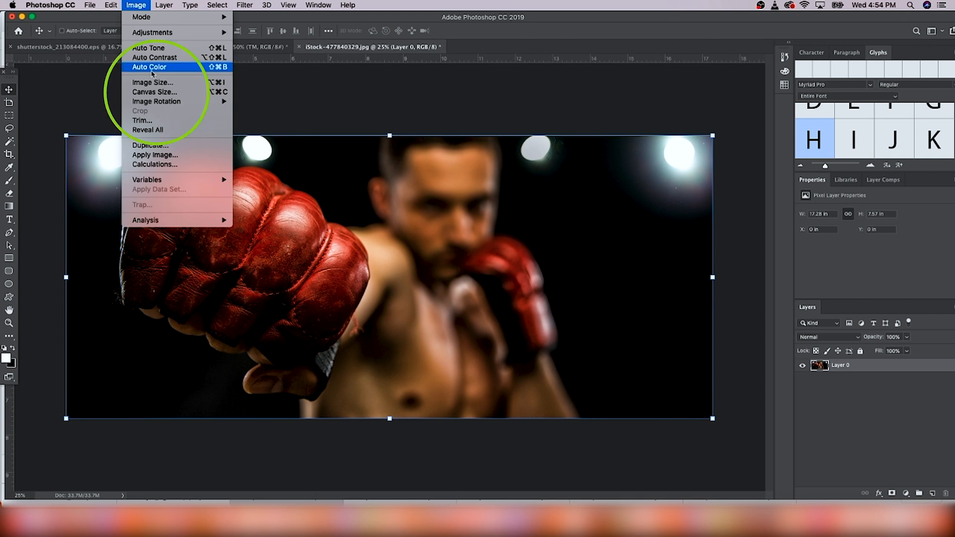
click(155, 92)
click(768, 218)
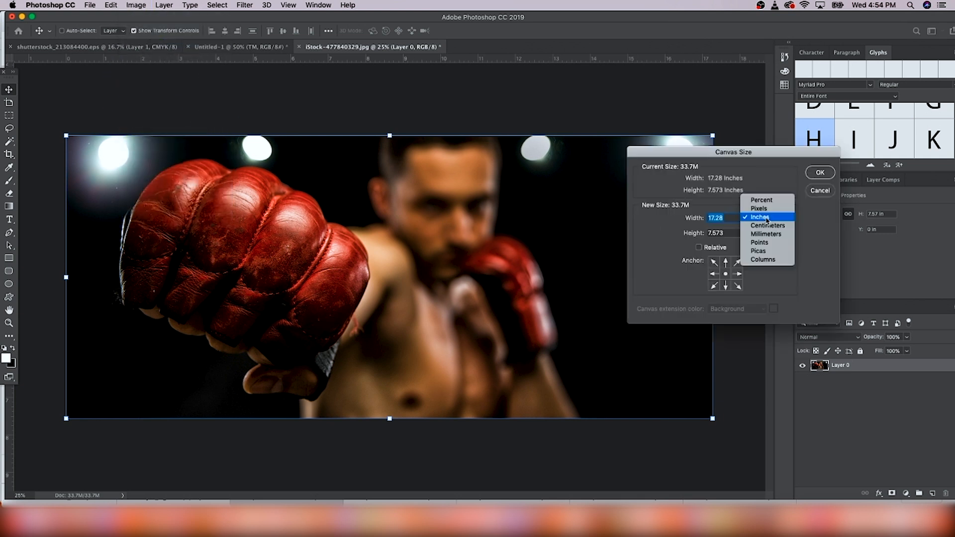
click(763, 208)
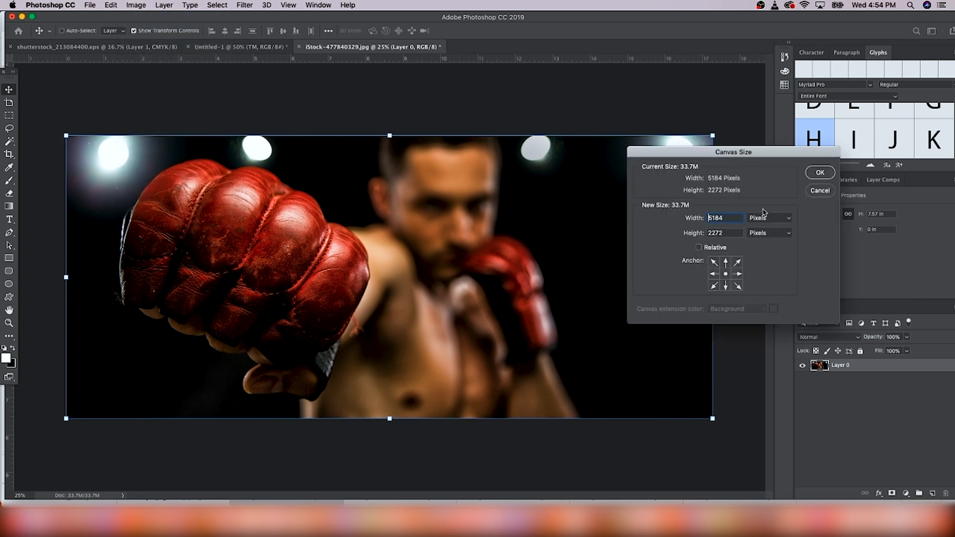
drag(736, 218, 682, 214)
text(1500)
key(Tab)
text(600)
key(Return)
key(Return)
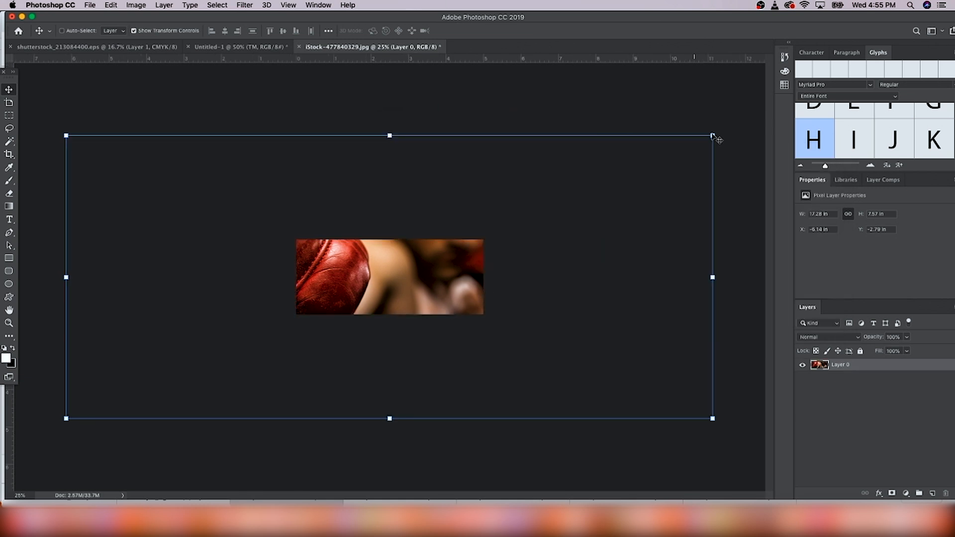
Step: Scale the boxer photo down and position it to fill the new canvas
drag(700, 142, 288, 390)
drag(194, 377, 418, 279)
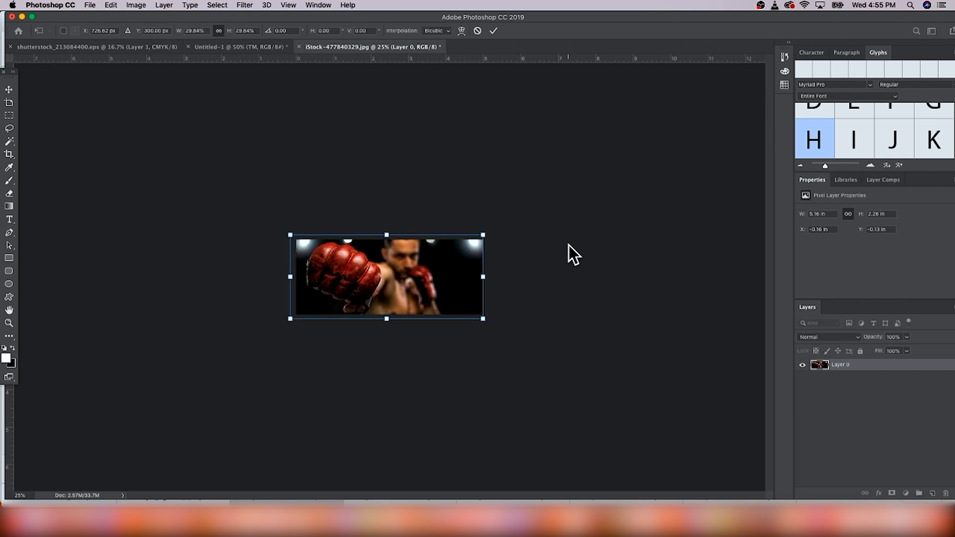
key(Return)
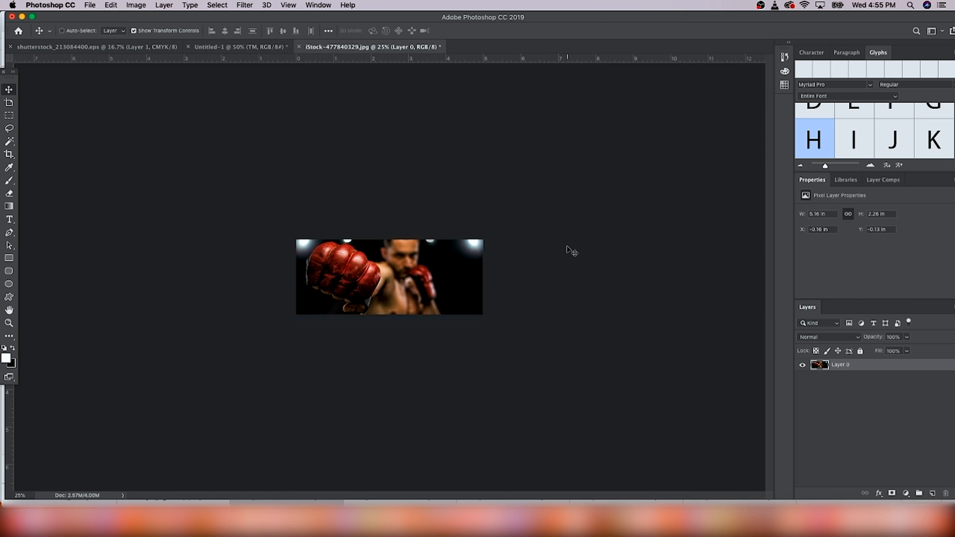
Step: Flip the boxer photo layer horizontally
key(super+plus)
key(super+plus)
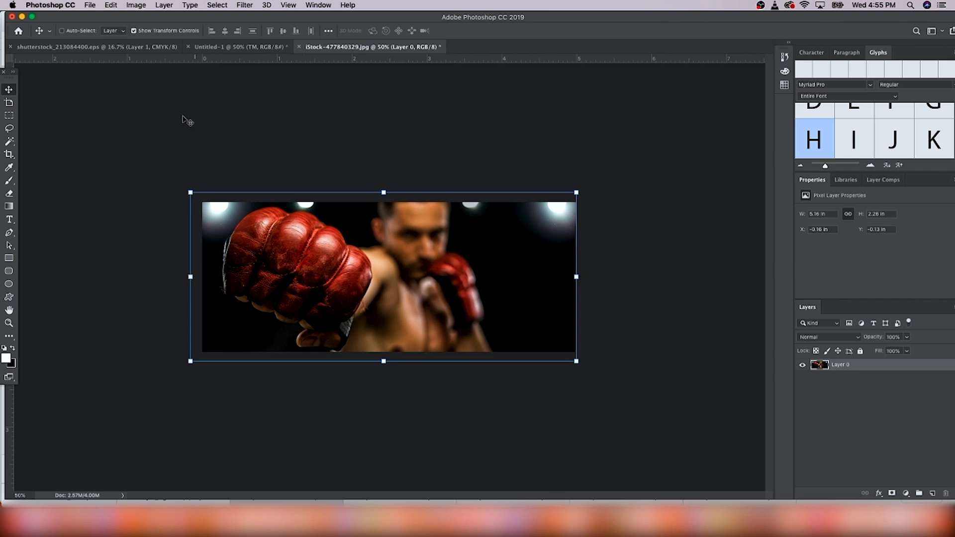
click(112, 5)
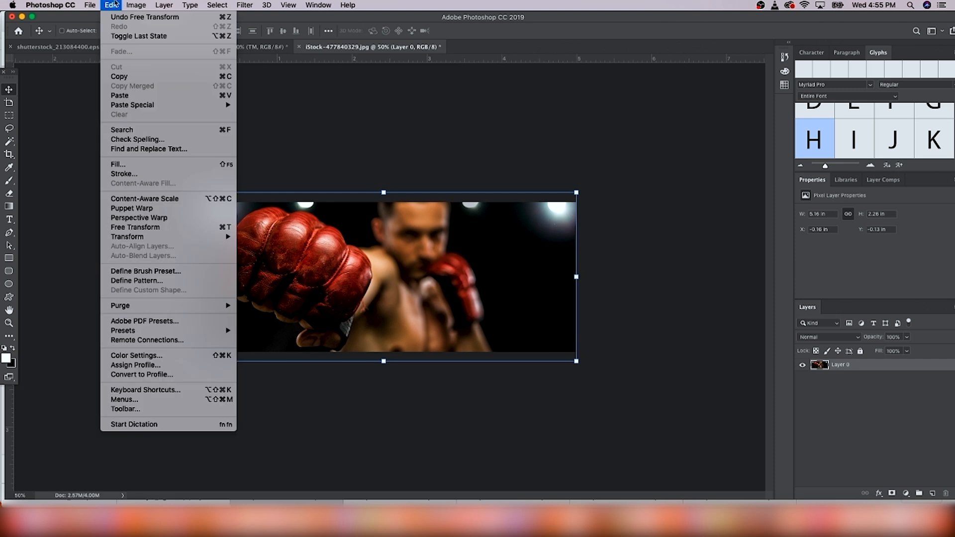
mouse_move(199, 236)
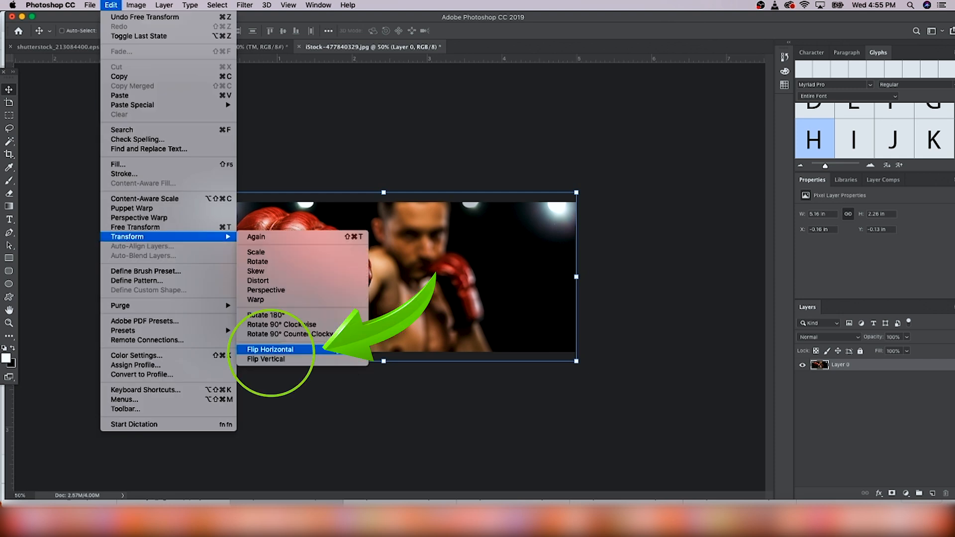
click(270, 349)
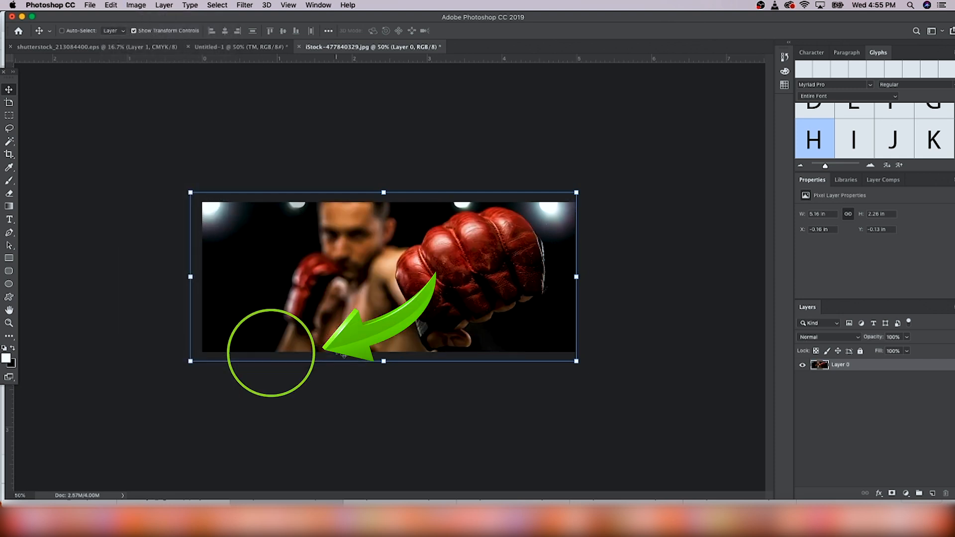
drag(339, 351, 338, 350)
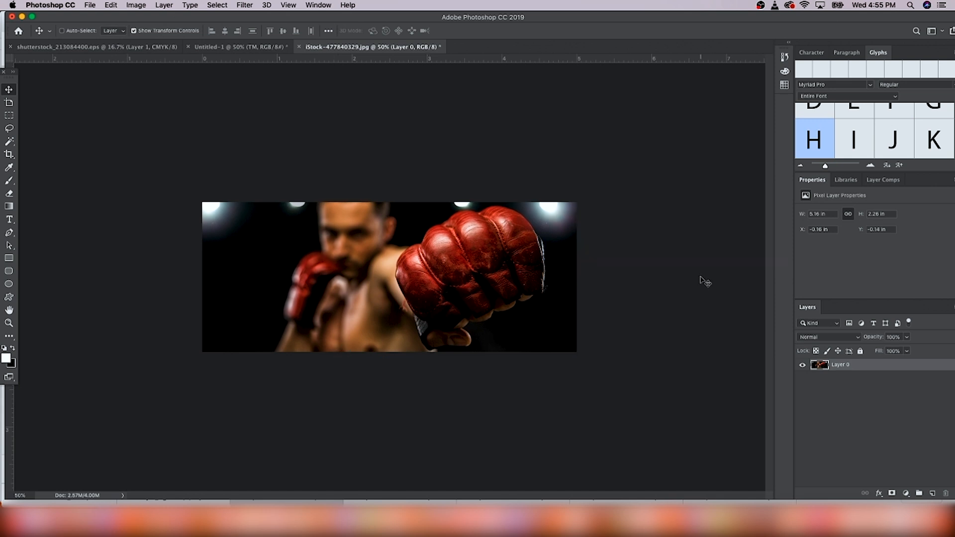
Step: Add a text layer on the boxer banner and set its font to DELIRIUM NEON NCV
click(10, 219)
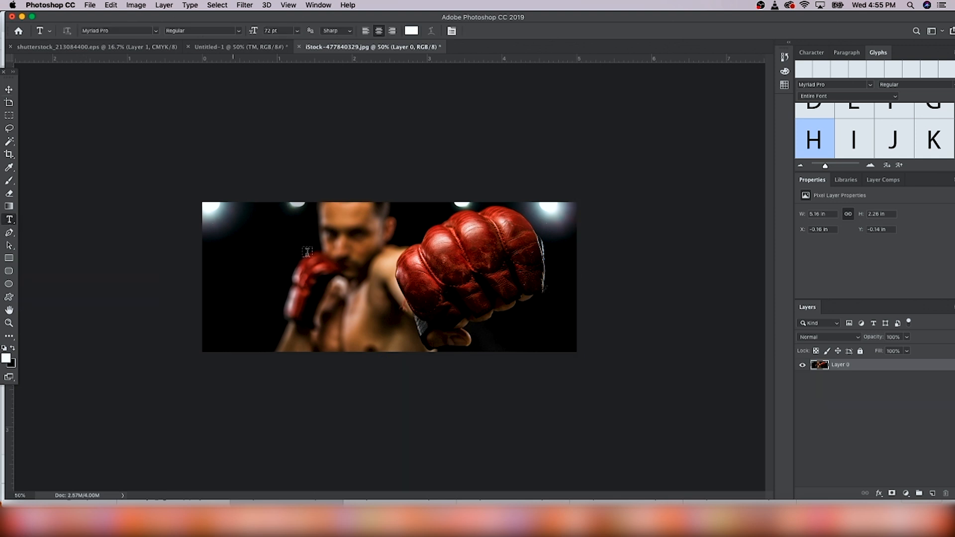
click(236, 239)
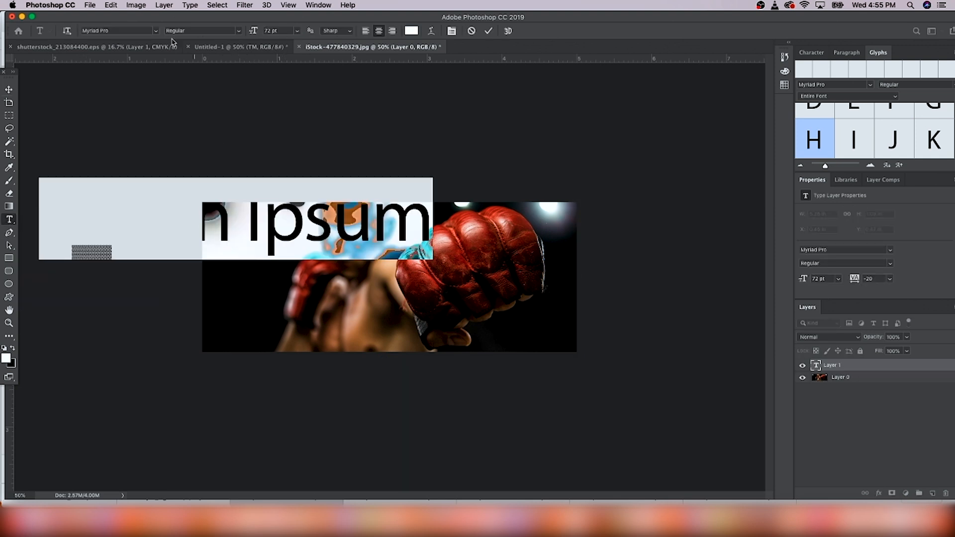
click(156, 31)
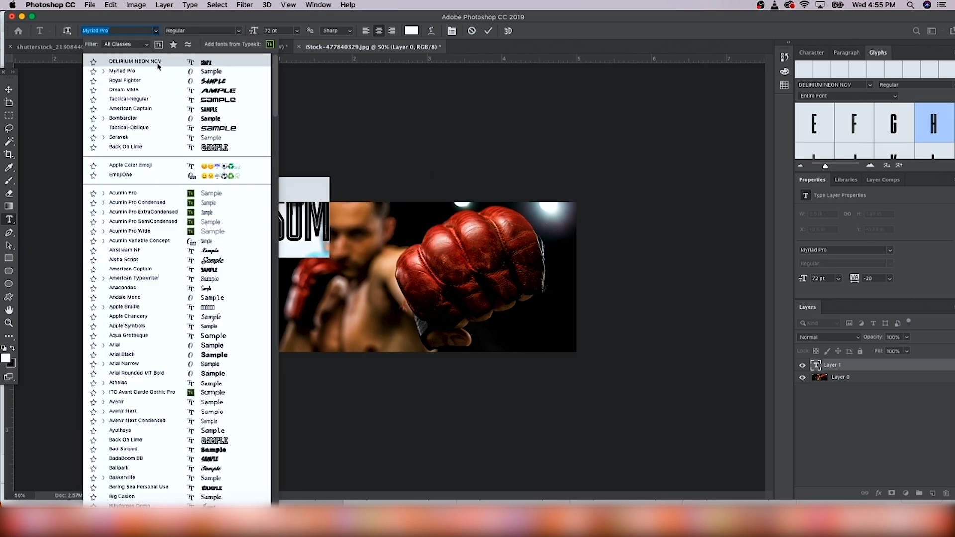
click(158, 62)
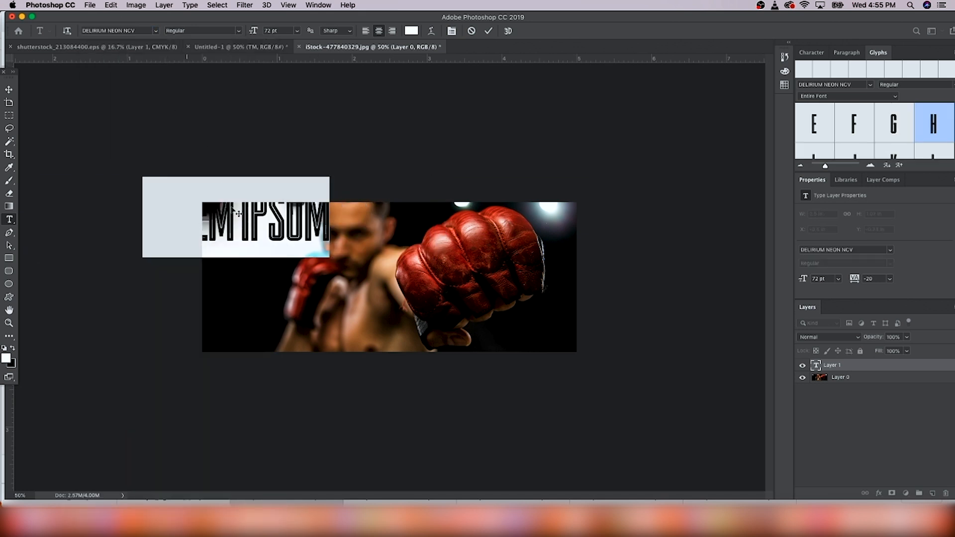
click(223, 194)
Step: Scale the placeholder text down and position it in the banner's upper-left corner
click(9, 89)
drag(287, 225, 353, 246)
mouse_move(390, 208)
mouse_down()
mouse_move(362, 232)
mouse_move(391, 218)
mouse_up()
drag(405, 285, 348, 257)
drag(304, 235, 303, 242)
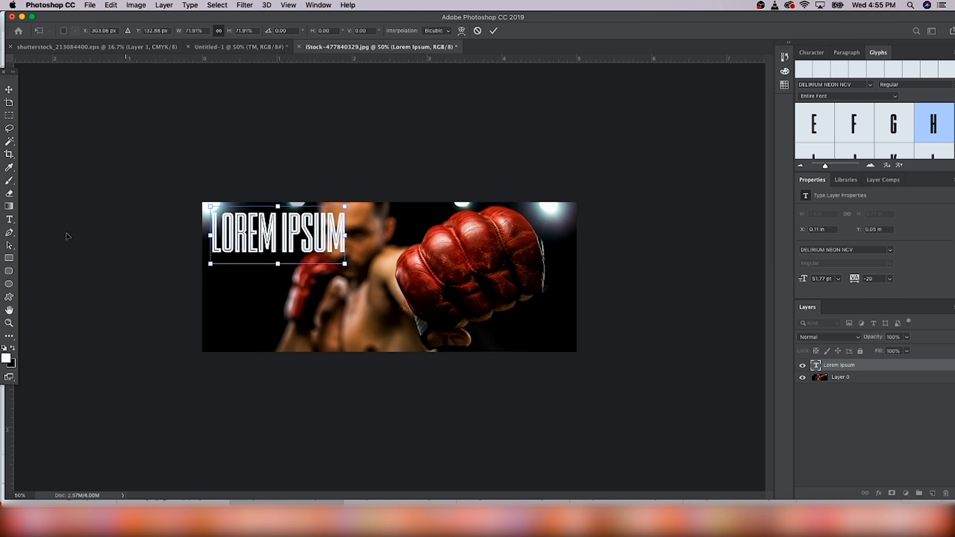
key(Return)
Step: Replace the placeholder text with "FREE INTERNATIONAL SHIPPING"
key(t)
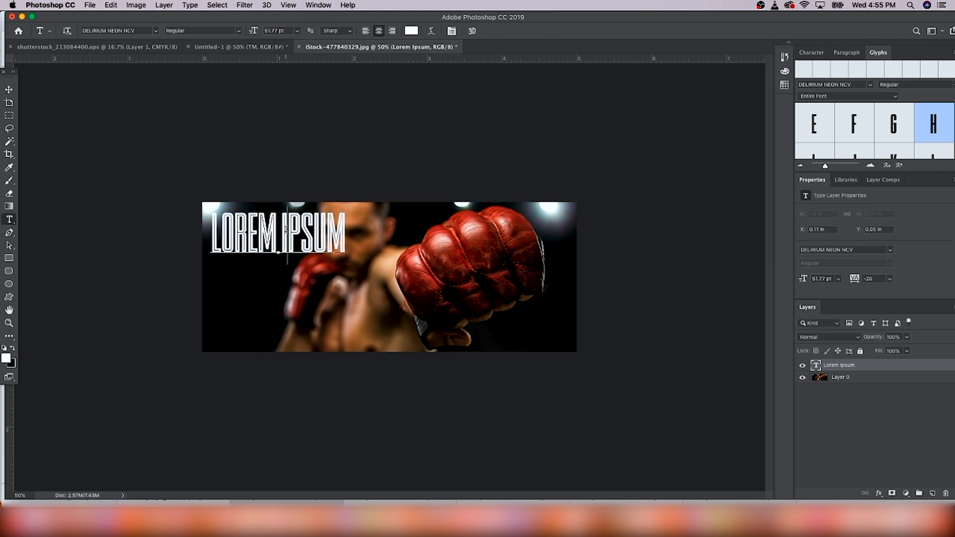
double_click(286, 230)
triple_click(285, 229)
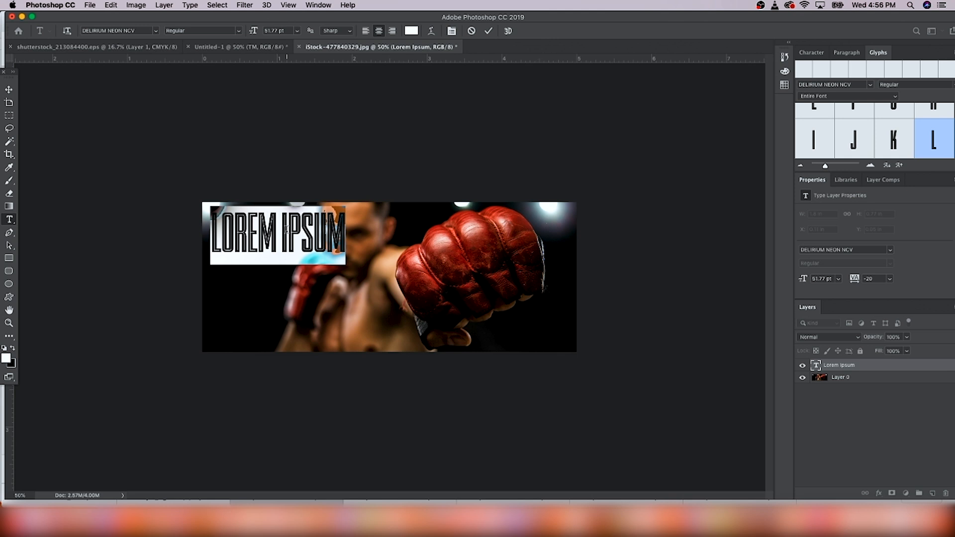
text(FREE I)
text(NTERNATIONAL S)
text(HIPPING)
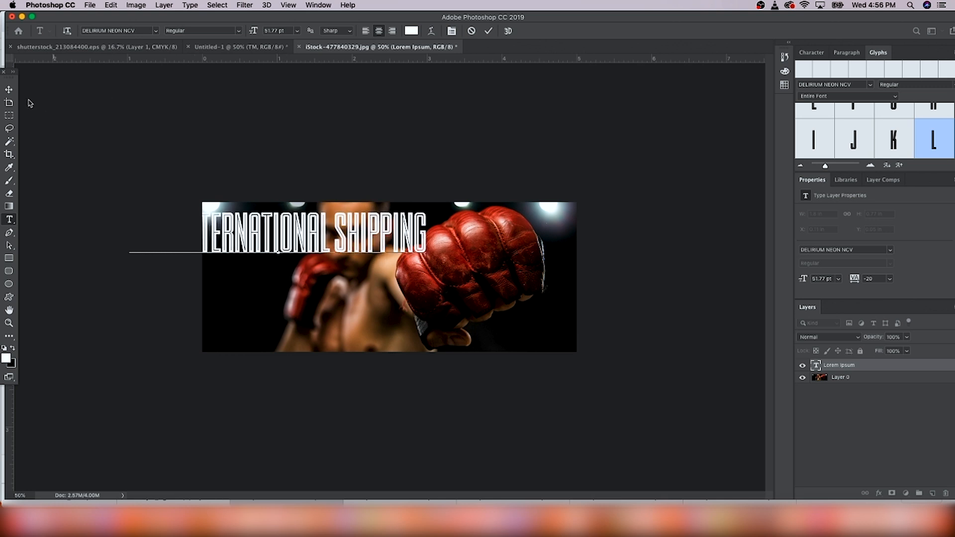
Step: Scale the headline down to fit along the banner's top-left edge
click(9, 89)
drag(374, 232, 452, 238)
drag(506, 203, 421, 216)
Step: Nudge the boxer photo slightly right and realign the headline above it
click(818, 376)
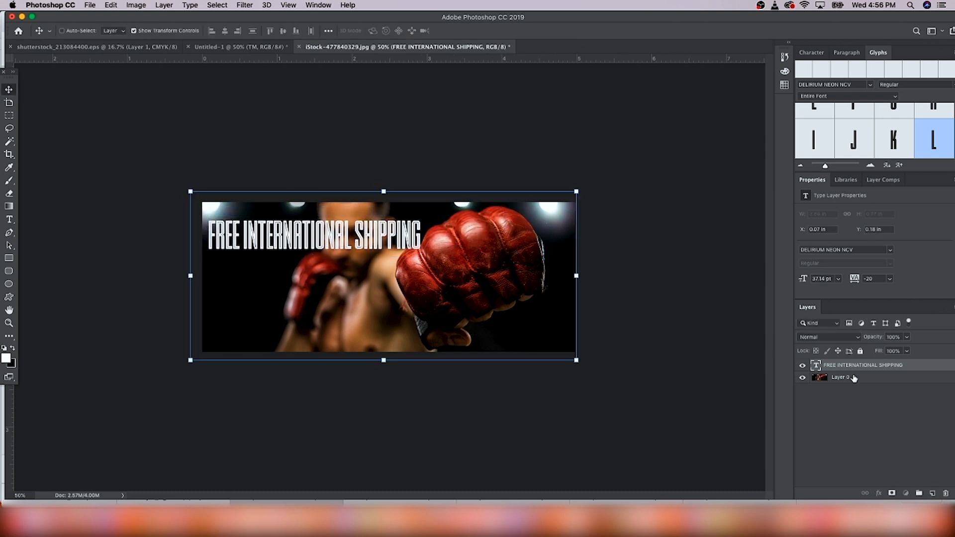
drag(505, 297, 515, 296)
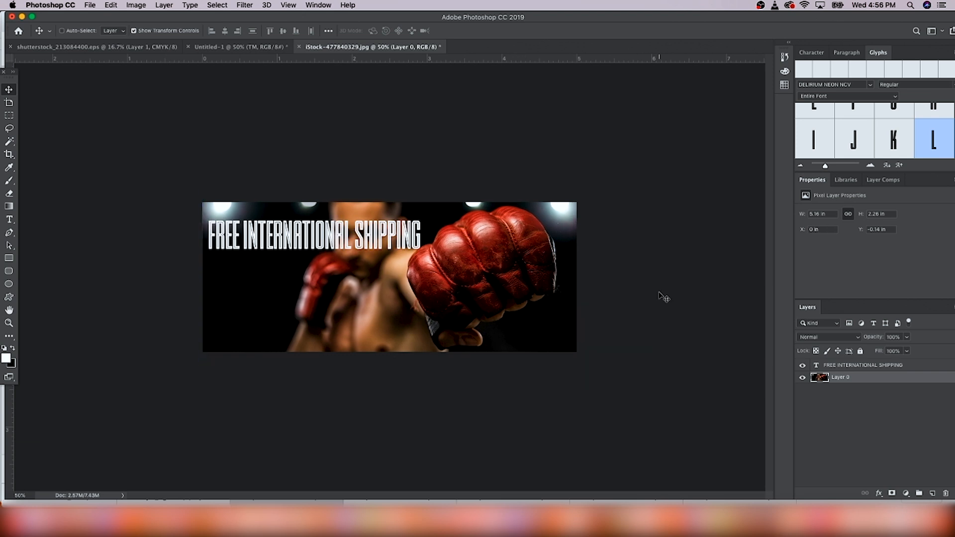
click(832, 367)
drag(347, 239, 369, 233)
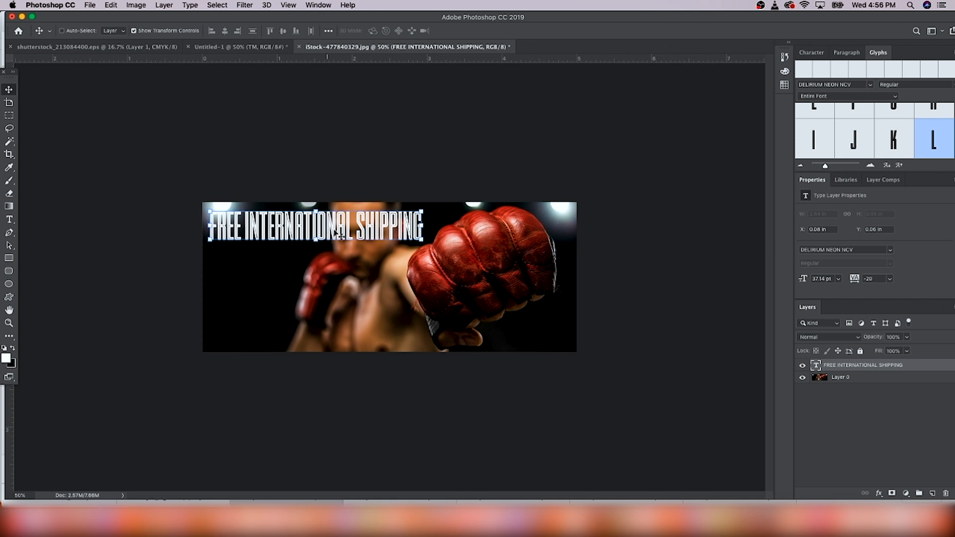
click(11, 221)
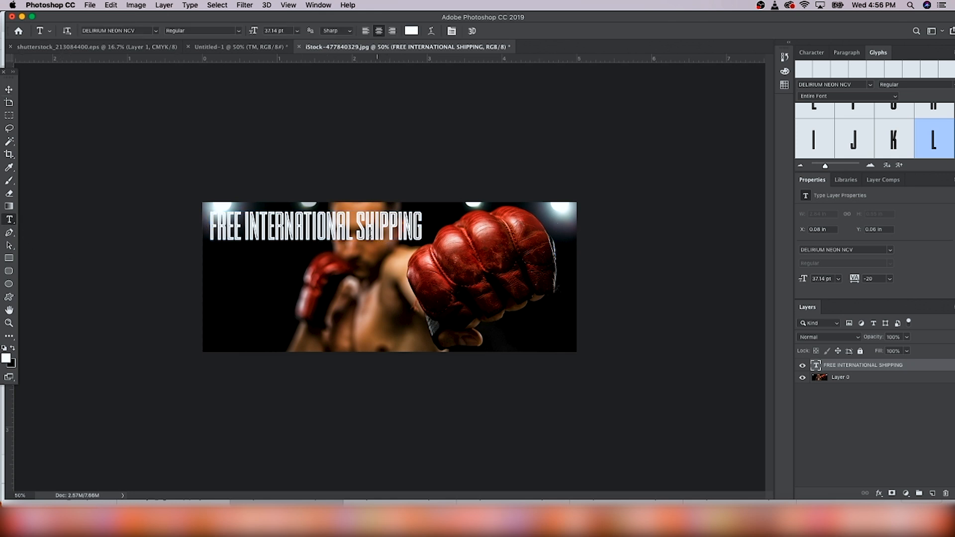
triple_click(344, 225)
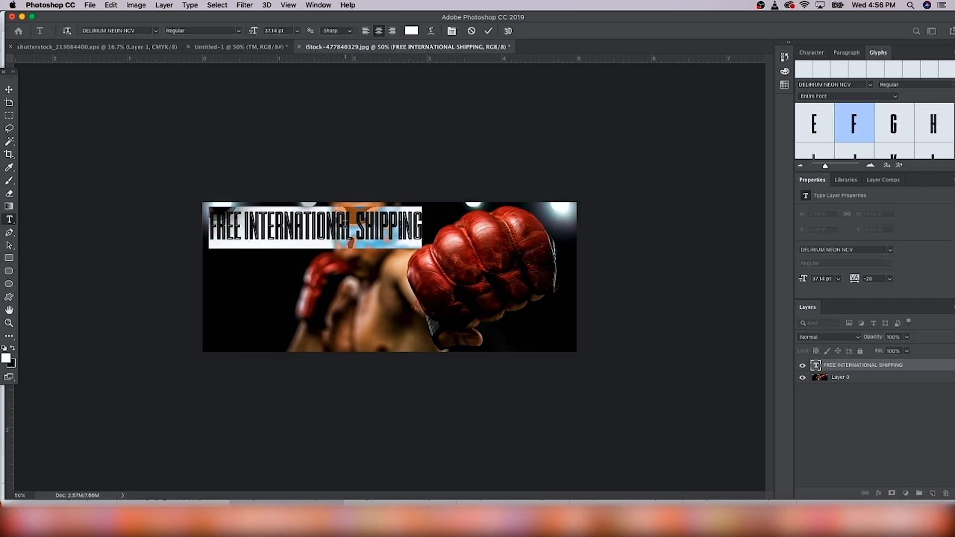
click(331, 85)
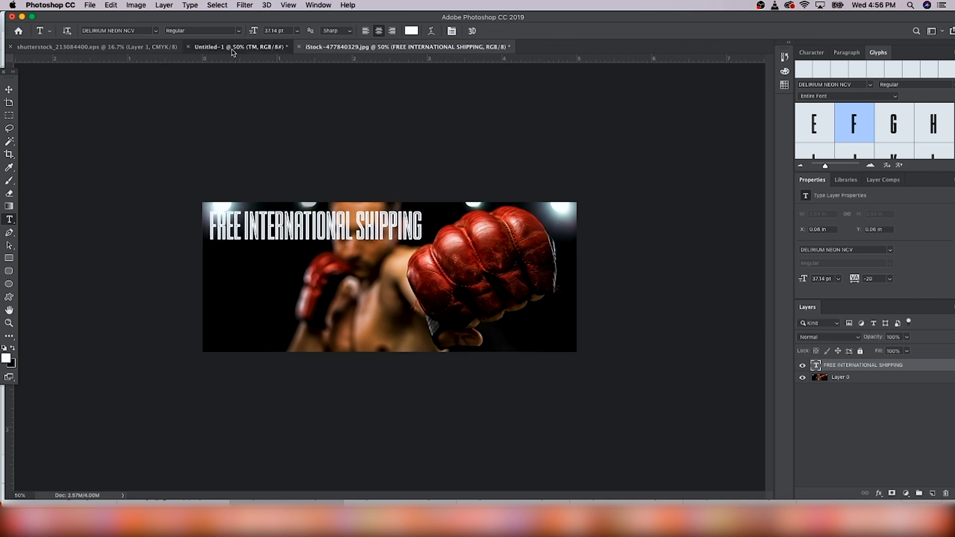
Step: Sample the red of the logo's fist with the Eyedropper and copy its hex code ed1c24
click(231, 48)
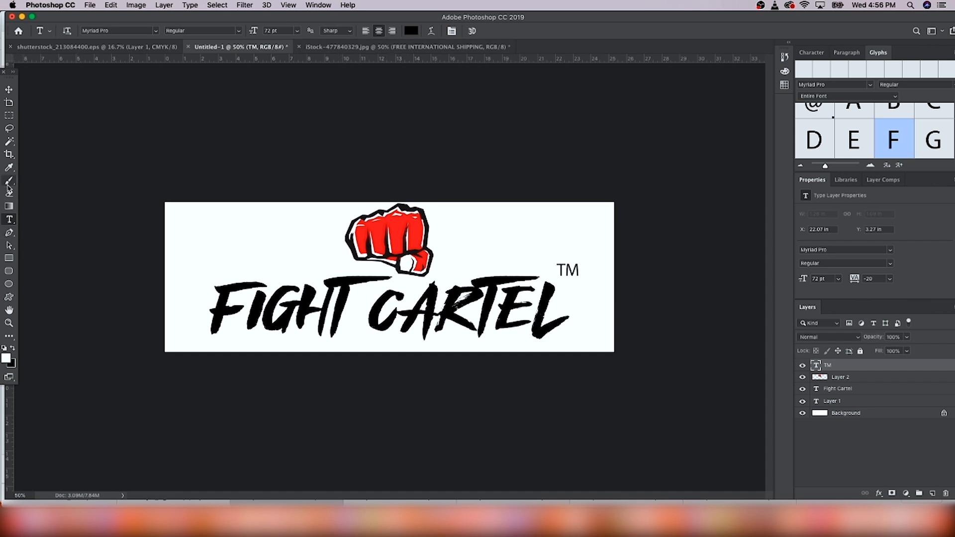
click(9, 168)
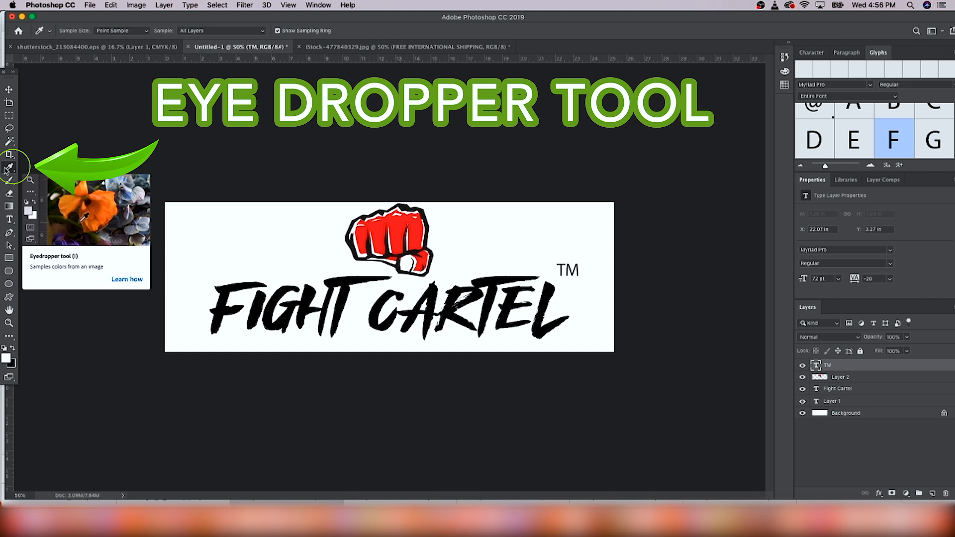
click(375, 226)
click(7, 360)
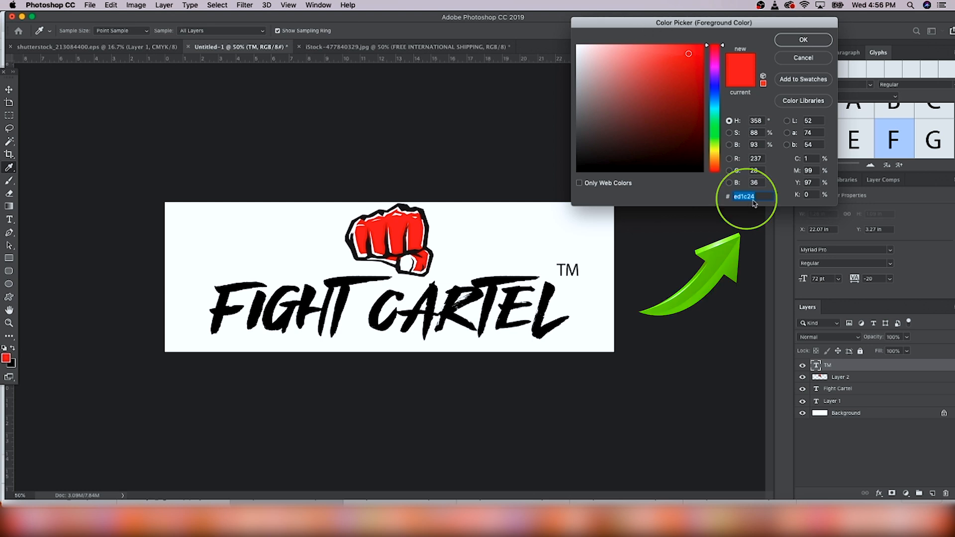
key(super+c)
click(802, 40)
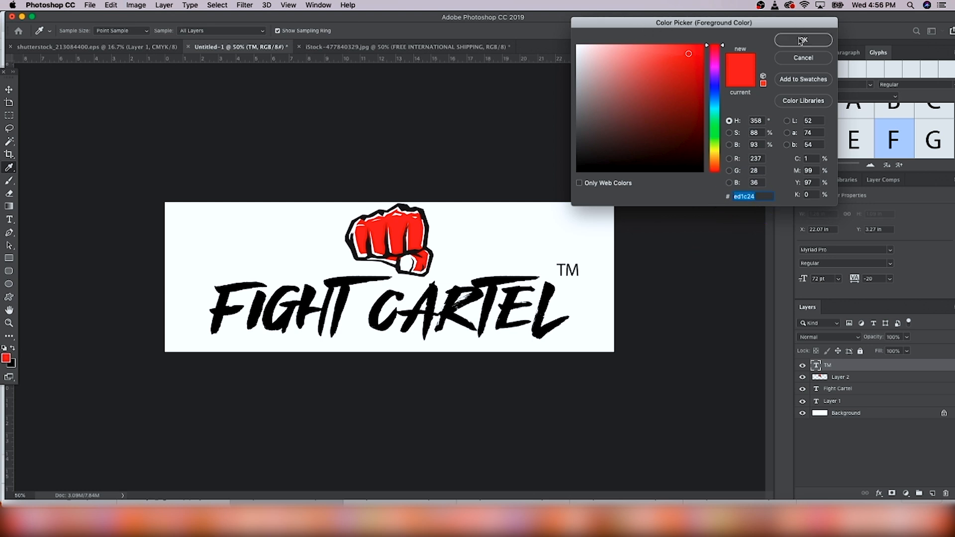
Step: Set the banner headline's text color to ed1c24
click(356, 47)
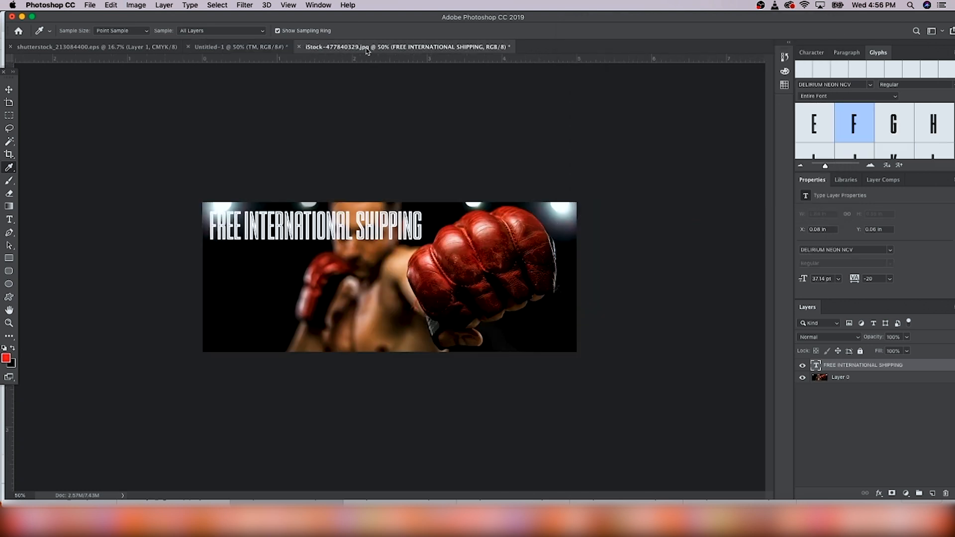
click(9, 220)
click(303, 234)
key(super+a)
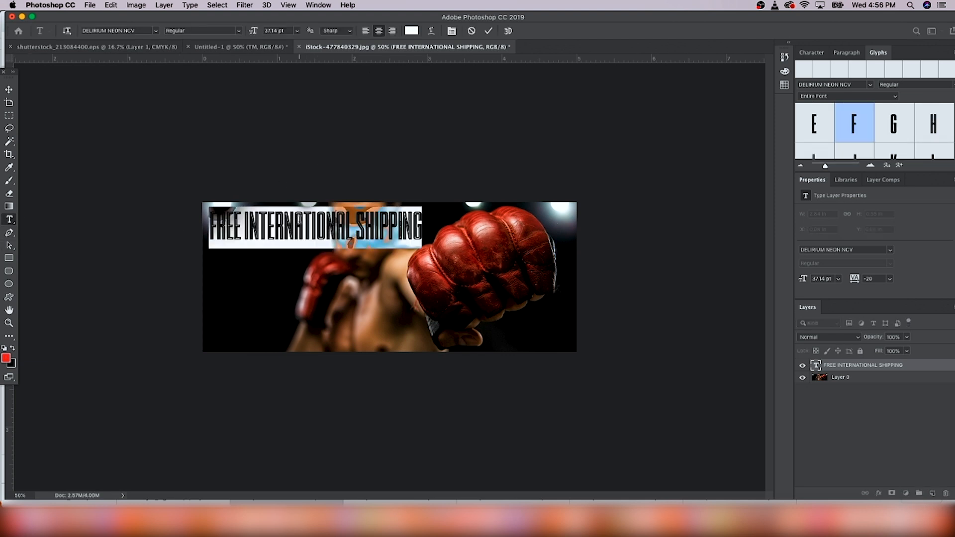
click(411, 30)
text(ff0000)
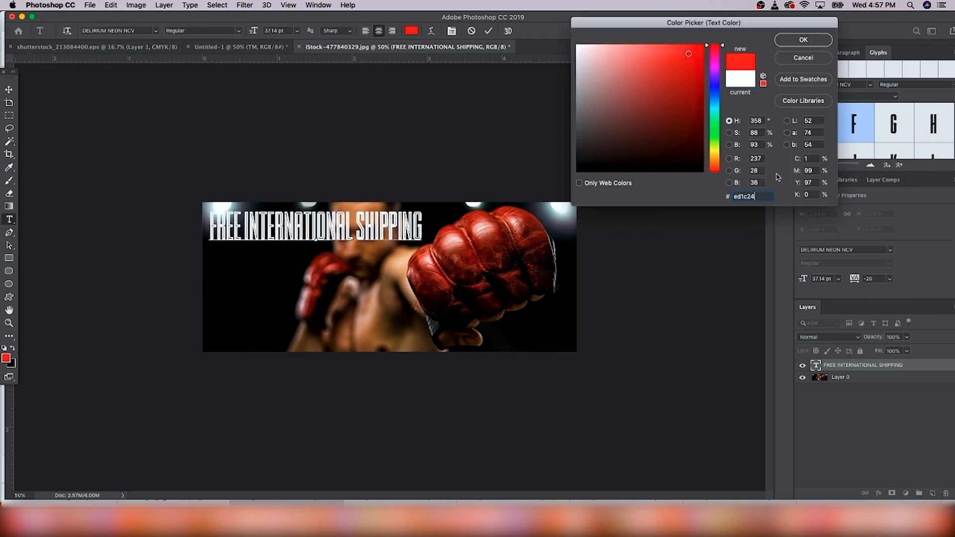
click(802, 39)
click(625, 125)
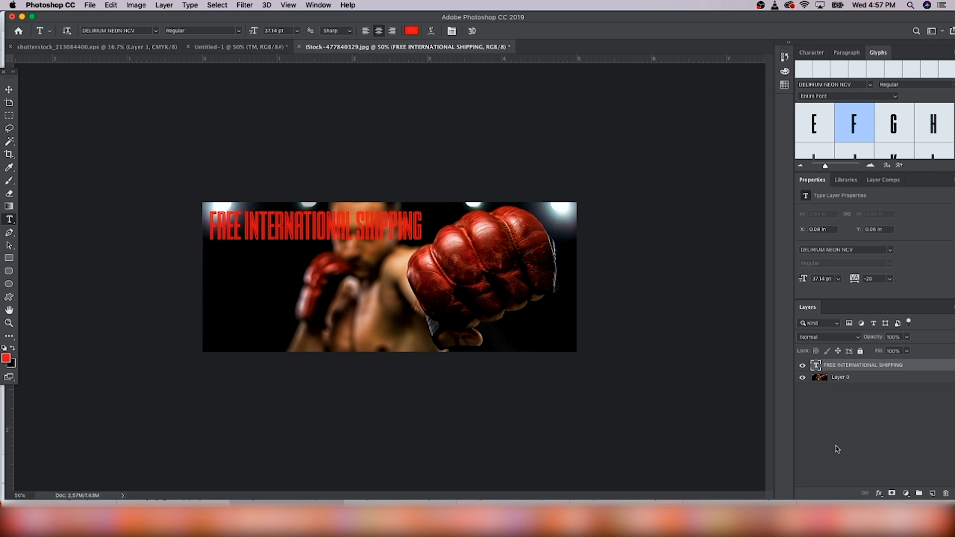
Step: Add a Drop Shadow to the headline with distance 8 px, spread 35% and size 25 px
click(880, 495)
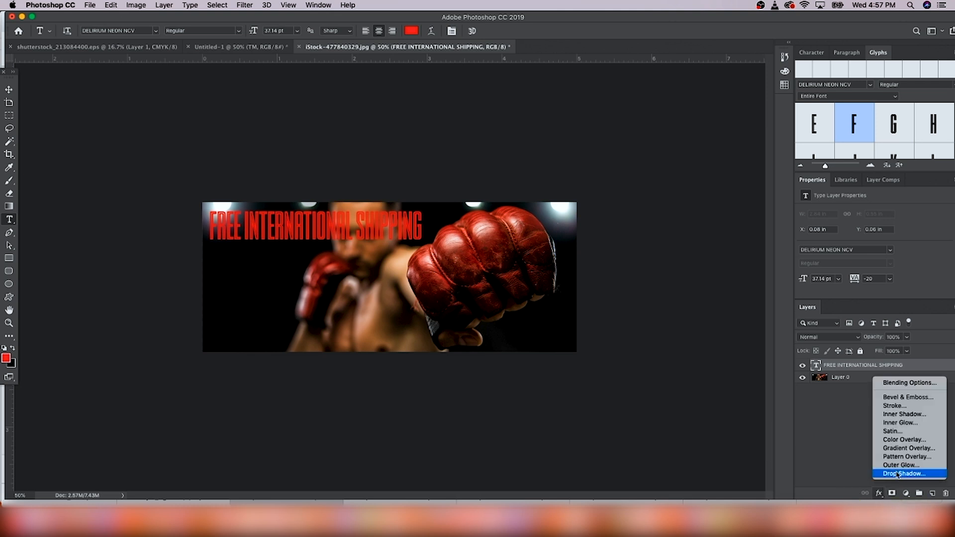
click(899, 474)
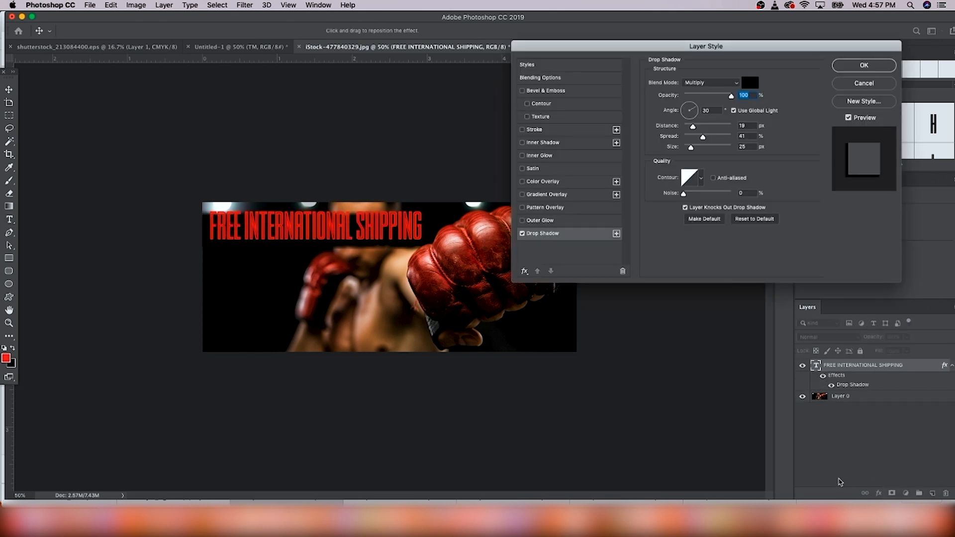
drag(693, 127, 701, 139)
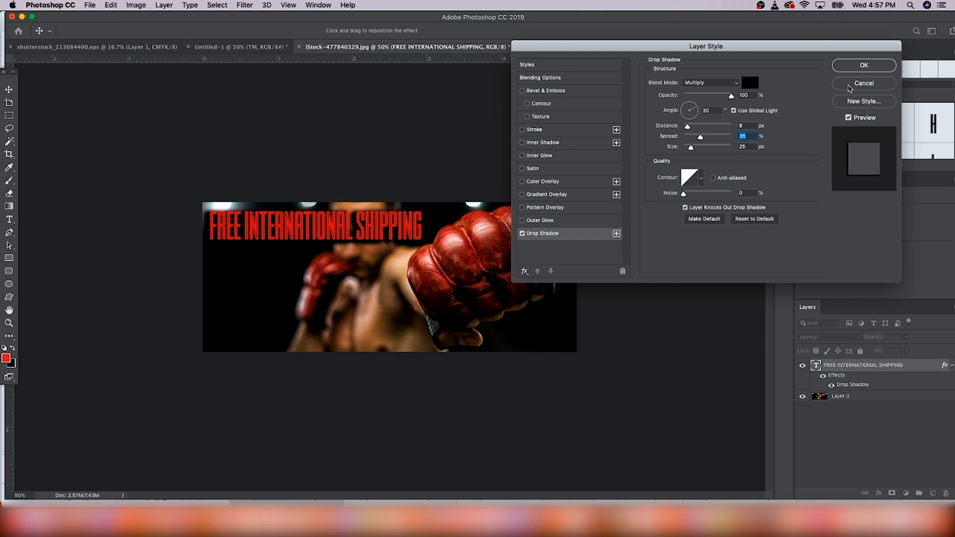
click(851, 66)
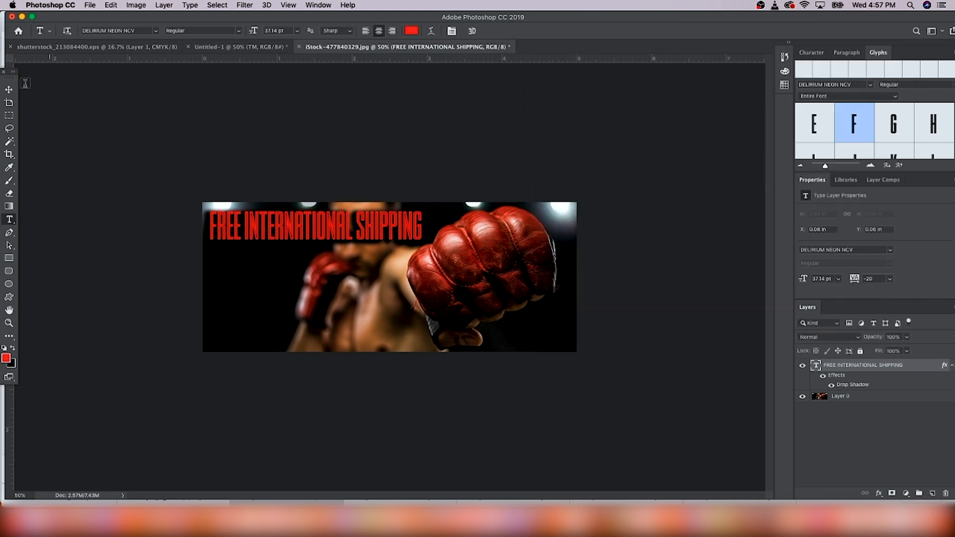
Step: Move the headline slightly up and to the left within the banner
click(9, 89)
drag(351, 225, 361, 219)
key(Left)
key(Left)
key(Left)
key(Left)
key(Up)
key(Up)
key(Up)
key(Up)
key(Up)
key(Up)
key(Left)
key(Left)
key(Left)
key(Left)
key(Left)
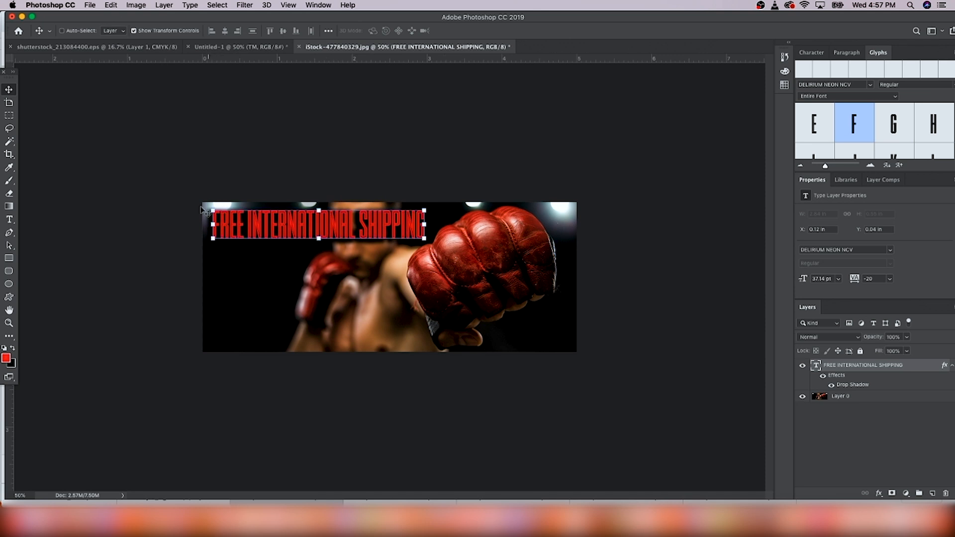
Step: Draw a rectangle covering the whole canvas and place its layer below the boxer photo
key(super+h)
key(super+h)
click(11, 263)
drag(157, 164, 664, 402)
drag(848, 365, 846, 419)
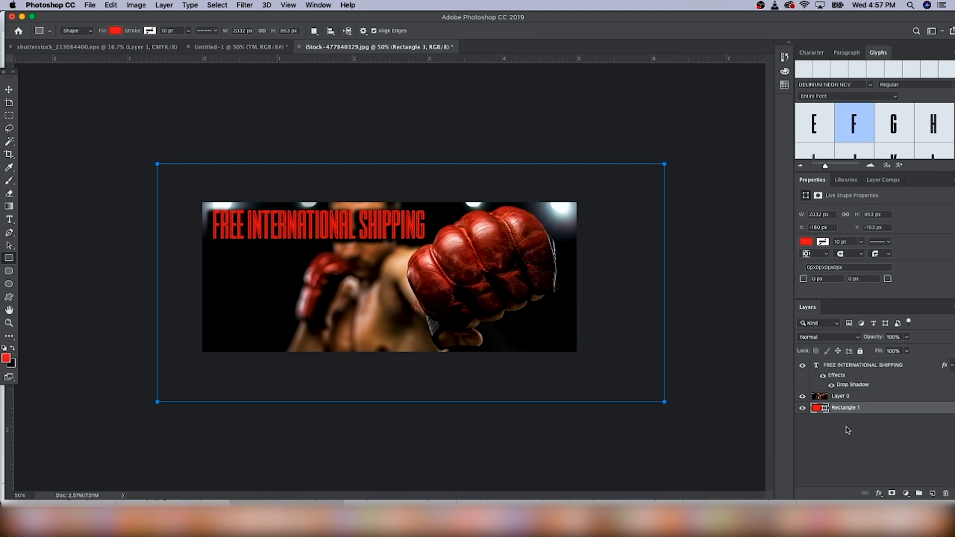
Step: Set the rectangle's fill color to black 000000
double_click(816, 407)
drag(612, 127, 547, 215)
click(791, 39)
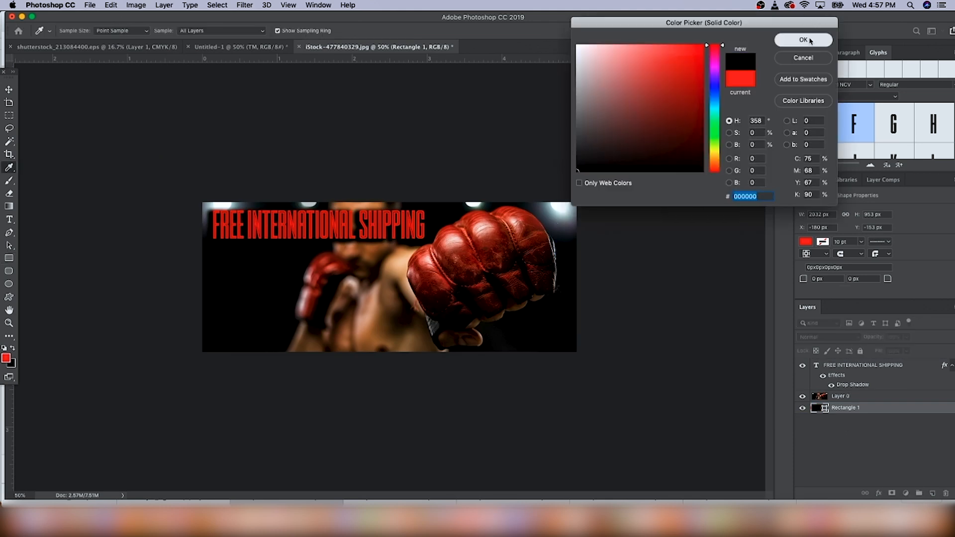
Step: Add a layer mask to the boxer photo and apply a diagonal gradient fading its left side
click(849, 398)
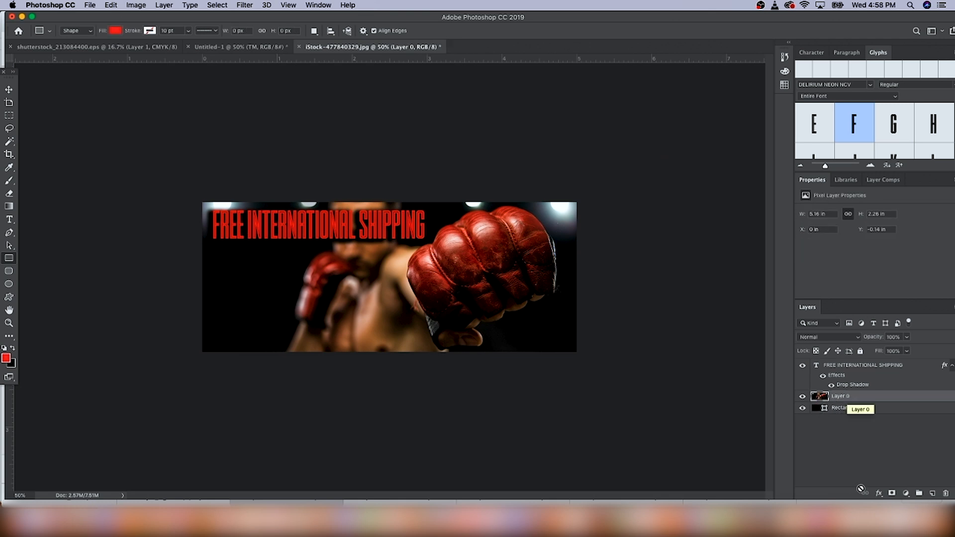
click(892, 493)
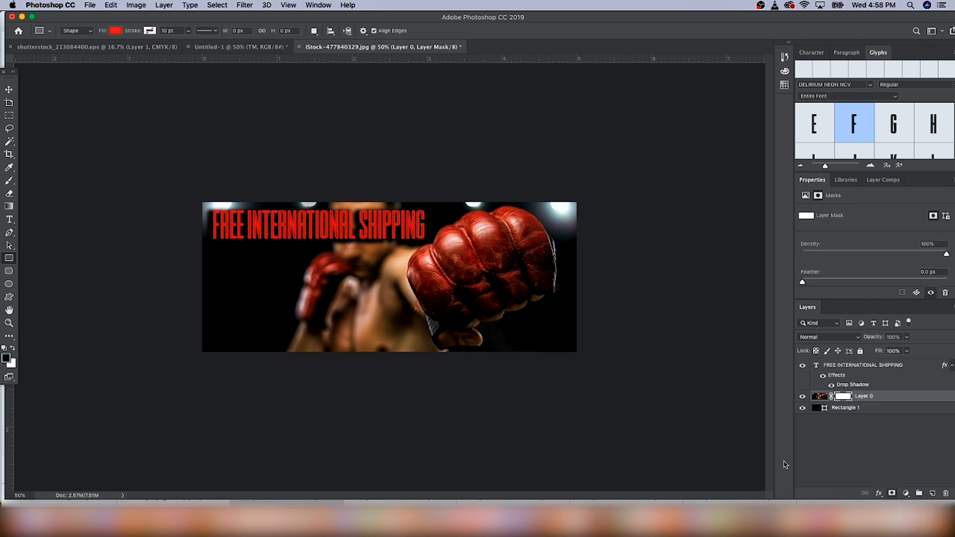
click(9, 206)
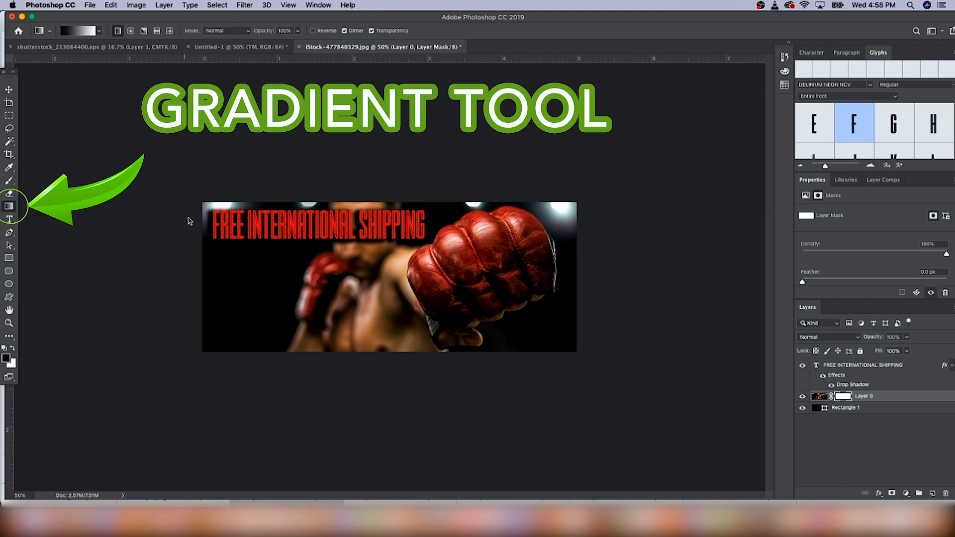
drag(186, 192, 370, 317)
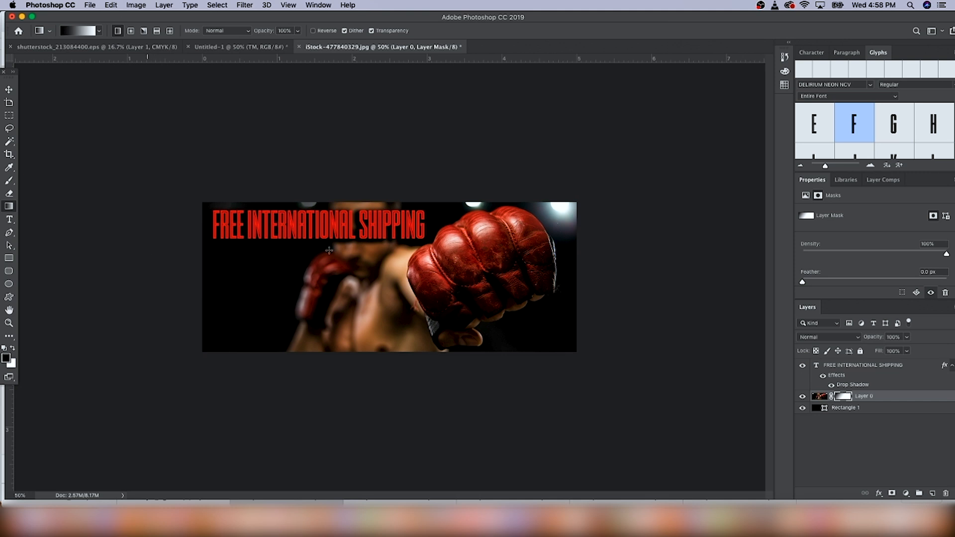
Step: Duplicate the headline layer twice by copying and pasting it
click(874, 367)
click(9, 90)
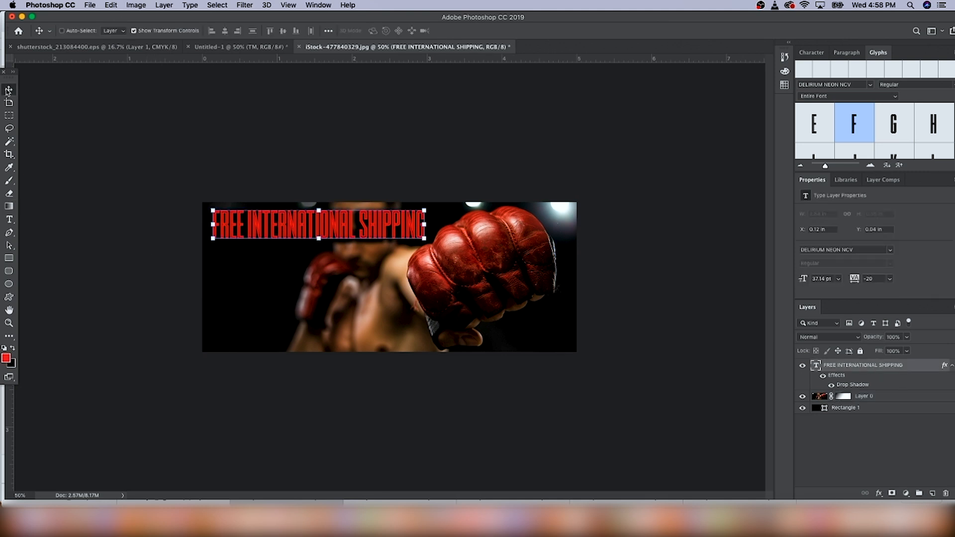
key(super+c)
key(super+v)
key(super+v)
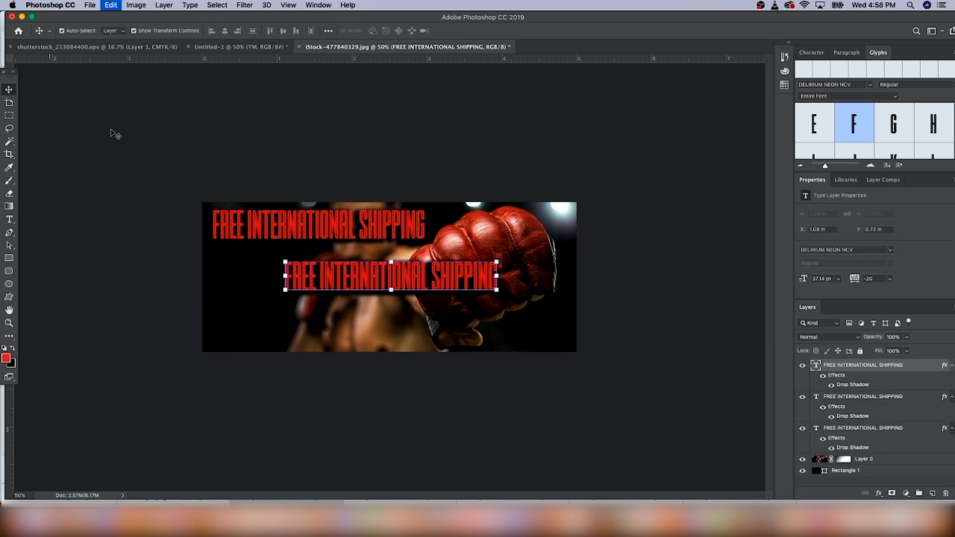
Step: Stack the three headline copies evenly down the left side of the banner, aligned to the top one
drag(343, 277, 271, 328)
click(867, 397)
drag(450, 277, 379, 274)
click(9, 220)
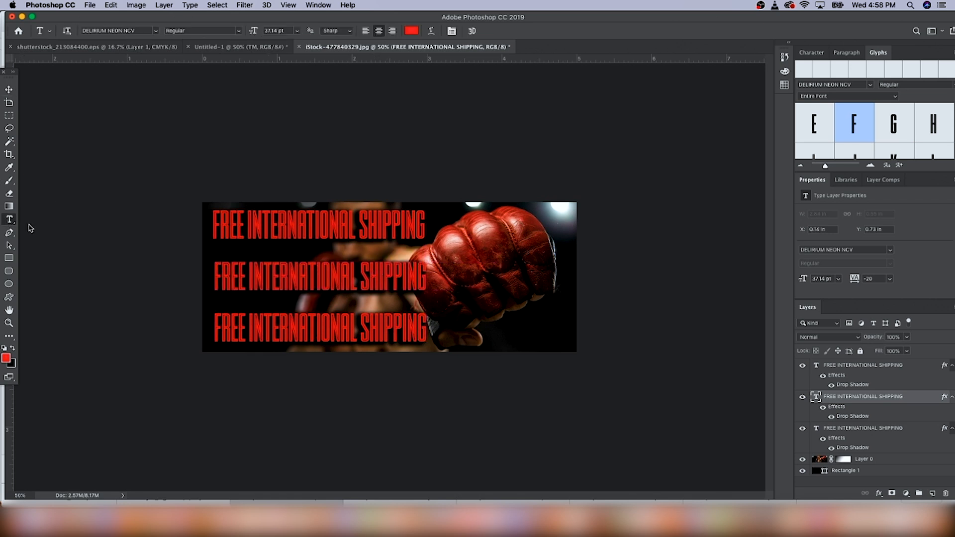
Step: Change the middle headline text to "24/7 CUSTOMER SUPPORT" and shift it left to align with the others
triple_click(327, 279)
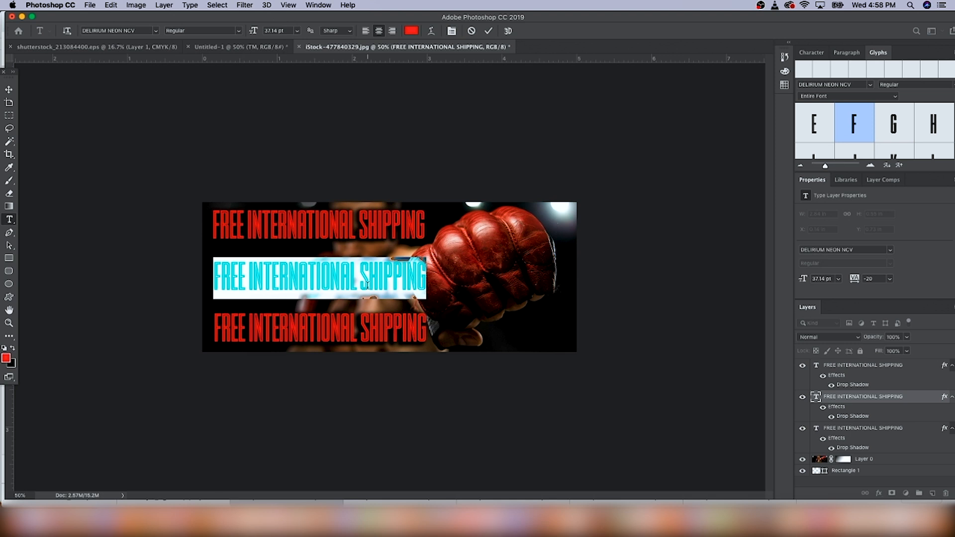
key(BackSpace)
text(24/7 CUSTOMER SUPPORT)
click(8, 90)
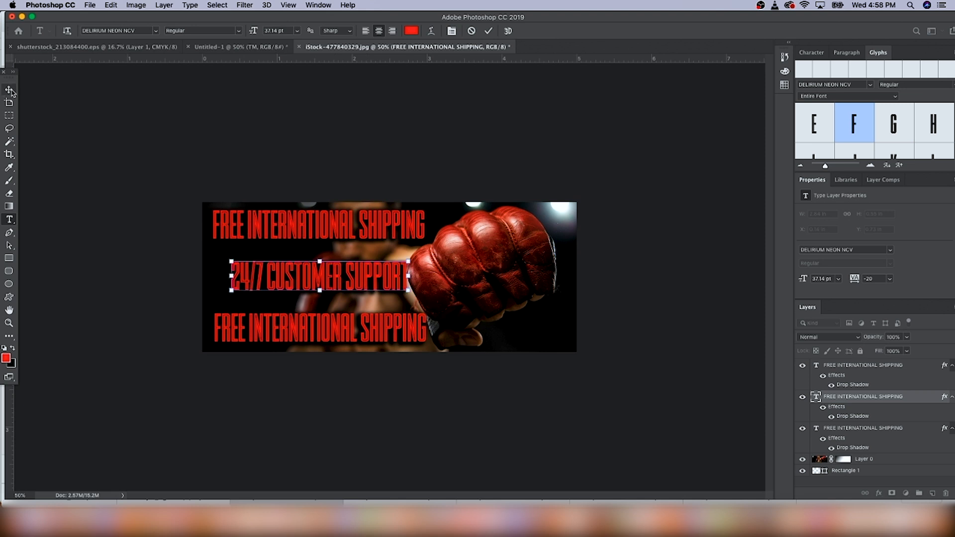
drag(386, 279, 370, 278)
Step: Change the bottom headline text to "HASSLE-FREE RETURNS" and move it left to align with the others
click(9, 219)
click(337, 325)
triple_click(337, 326)
text(HASSLE-FREE TRUT)
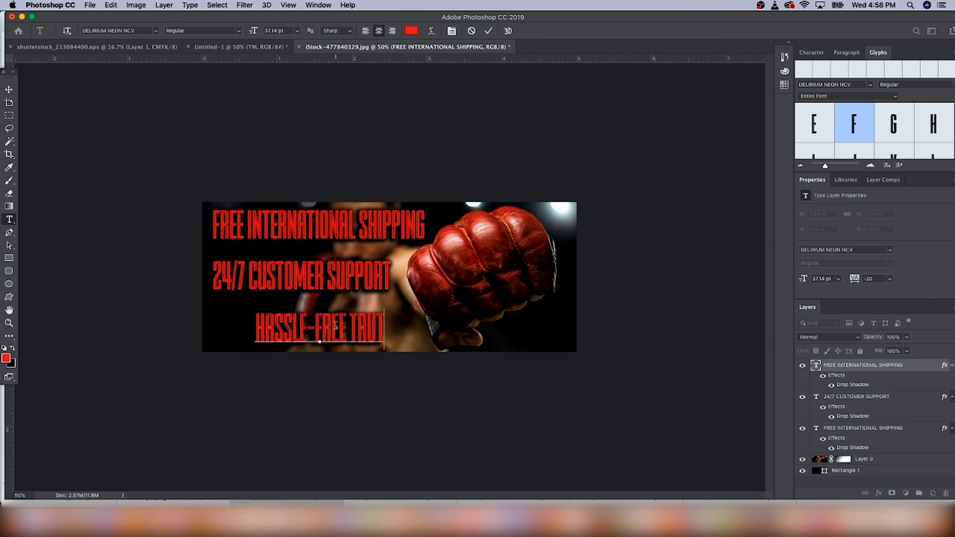
key(BackSpace)
key(BackSpace)
key(BackSpace)
key(BackSpace)
text(RETURNS)
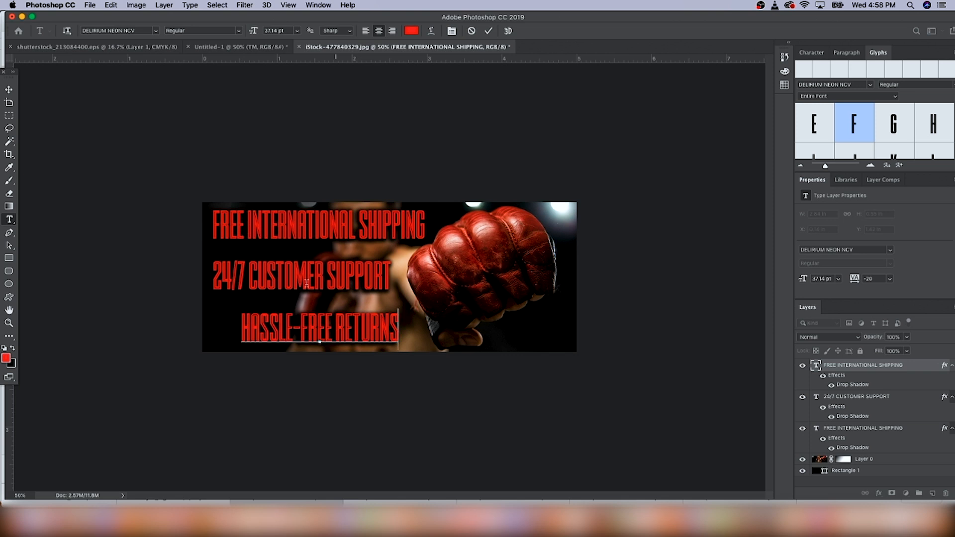
click(8, 89)
drag(382, 344, 353, 332)
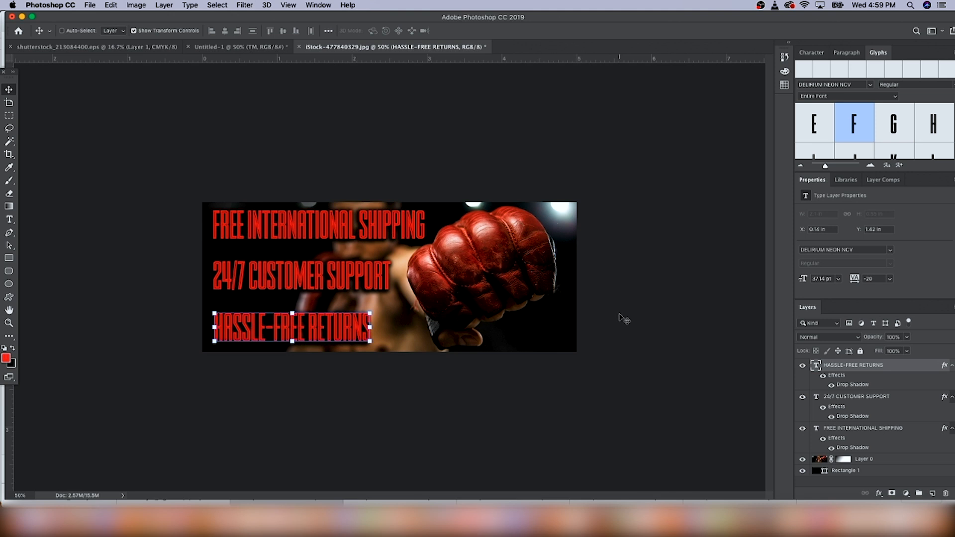
Step: Draw a thin red horizontal bar across the full banner width between the first and second headlines
click(9, 258)
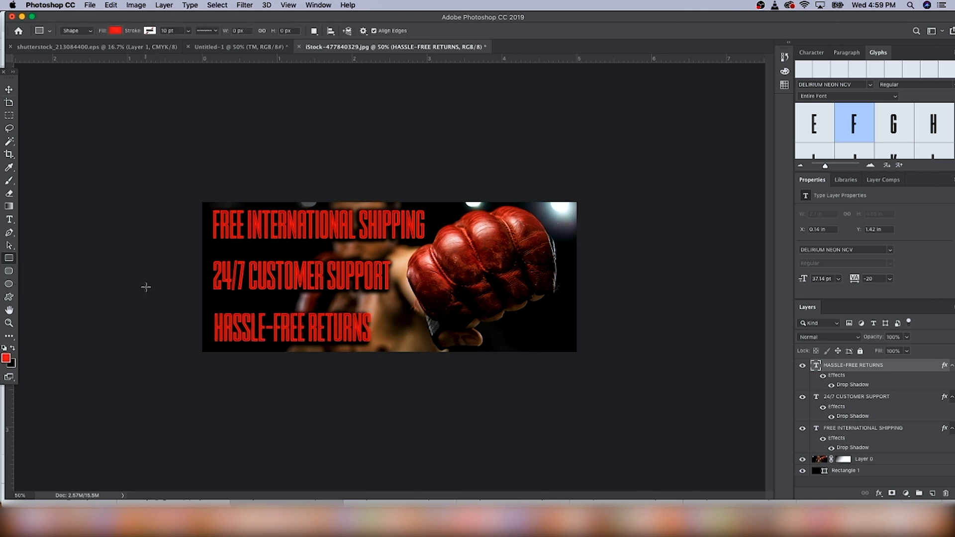
drag(193, 248, 629, 247)
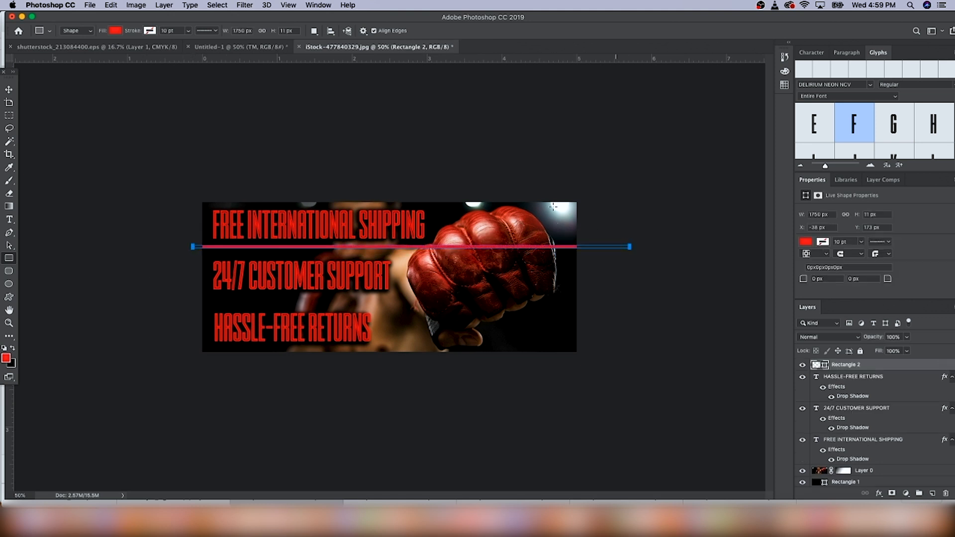
key(v)
drag(322, 250, 322, 254)
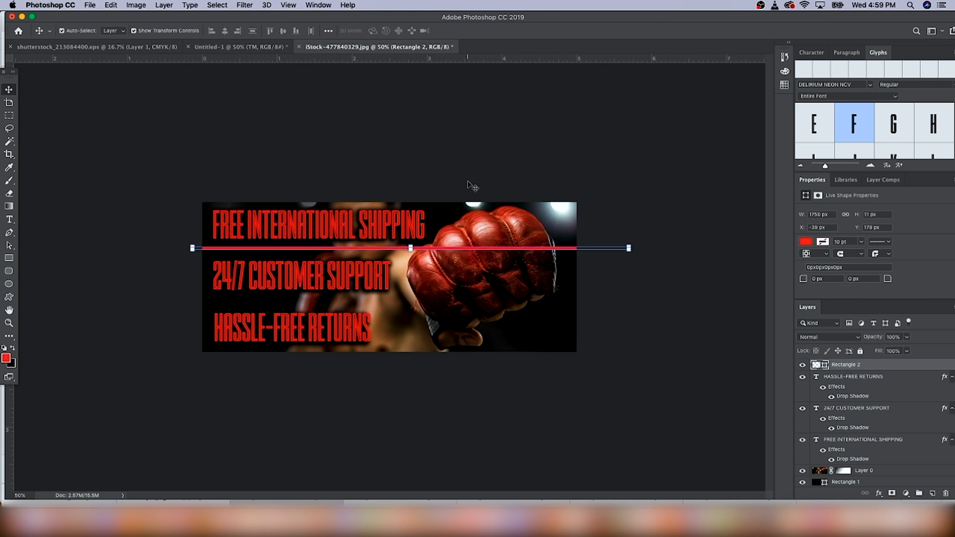
Step: Duplicate the red bar and place the copy between the second and third headlines
key(super+v)
drag(397, 277, 400, 302)
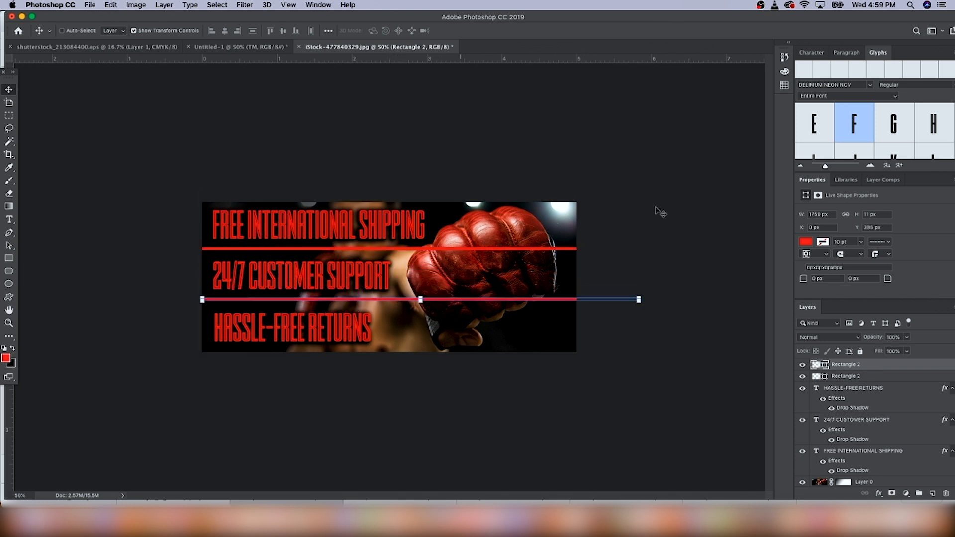
drag(362, 299, 363, 305)
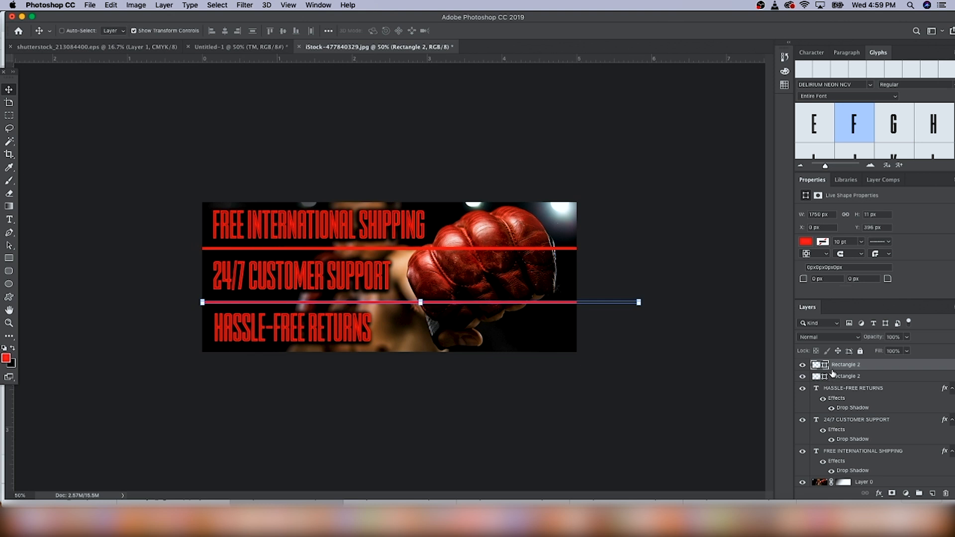
Step: Rasterize the lower bar and erase its section crossing the boxing glove
key(super)
key(super+1)
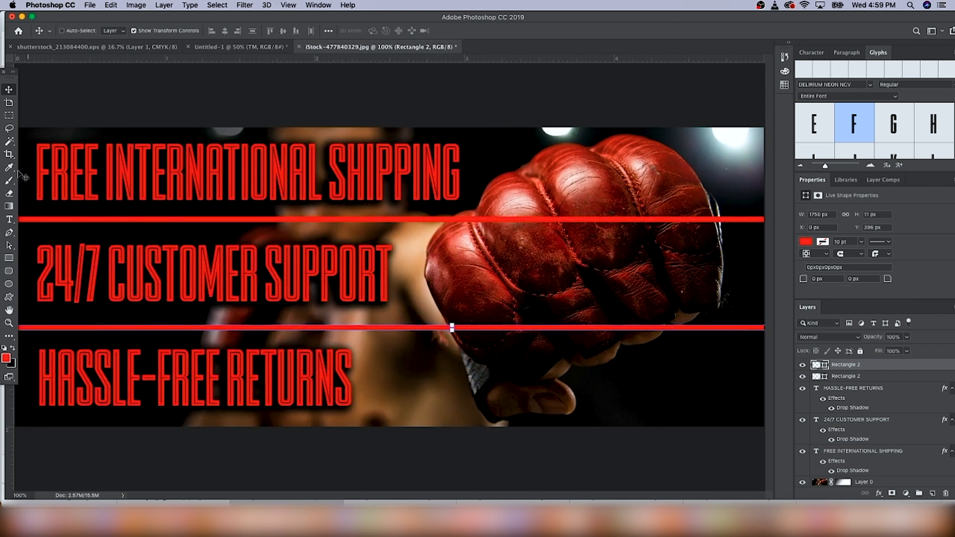
click(9, 194)
click(488, 229)
click(552, 178)
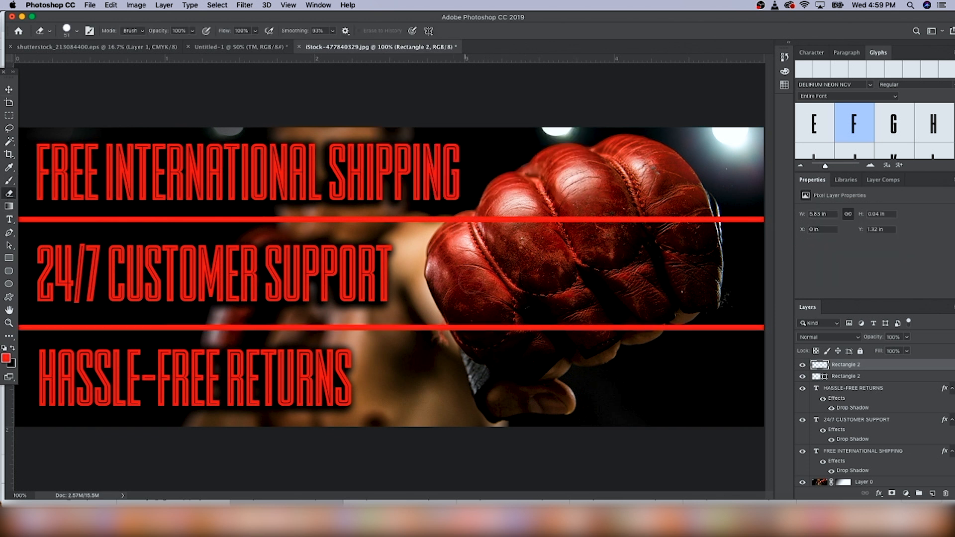
drag(458, 322, 650, 324)
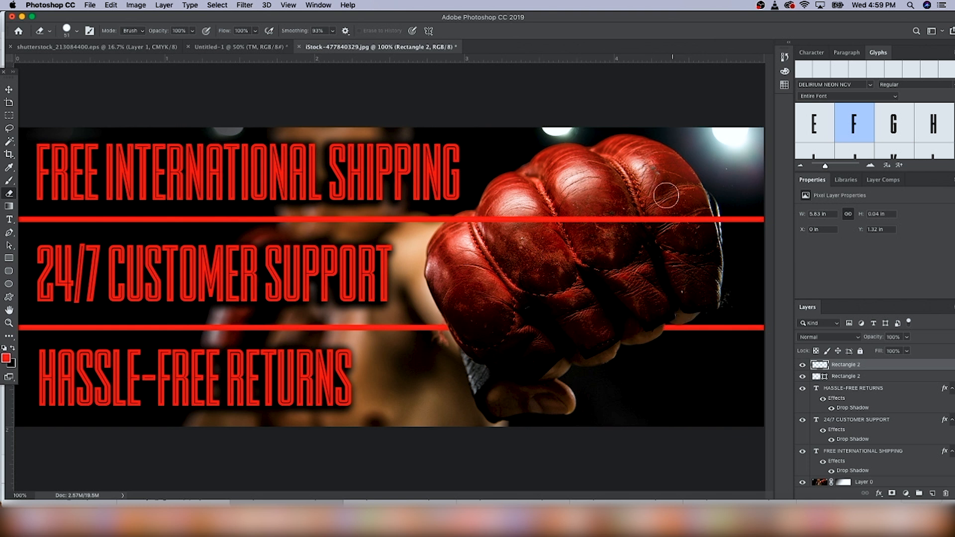
Step: Rasterize the upper bar and erase its section crossing the boxing glove
click(862, 378)
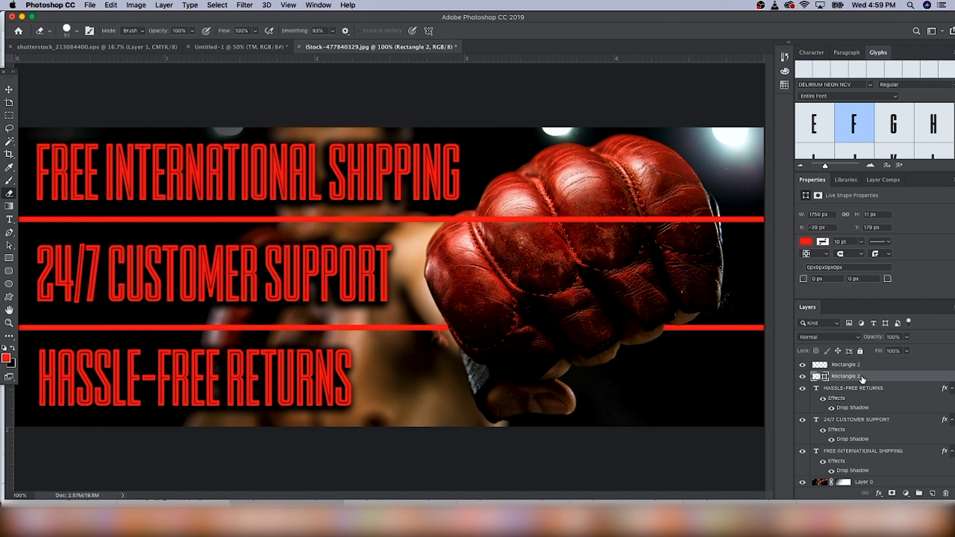
click(524, 231)
click(552, 178)
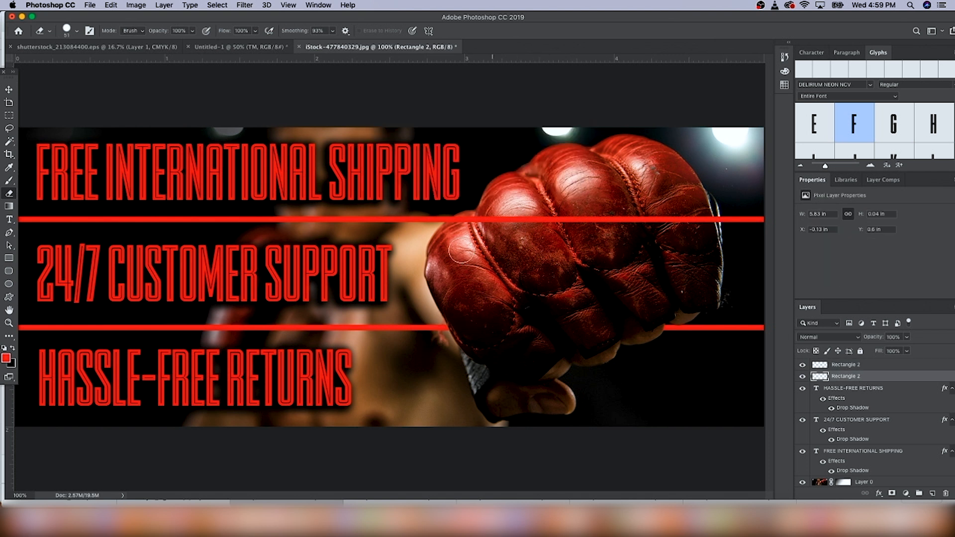
mouse_move(456, 229)
mouse_down()
mouse_move(708, 220)
mouse_move(622, 221)
mouse_up()
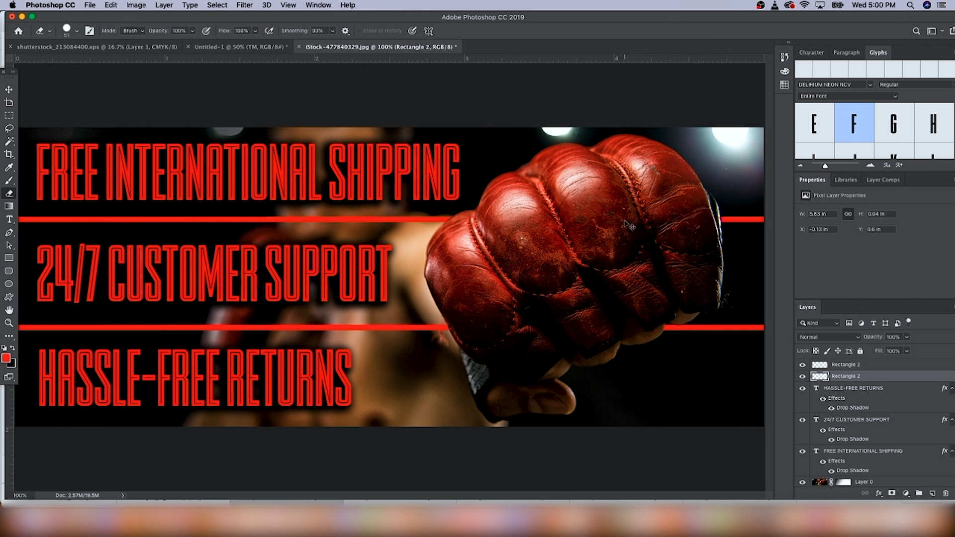
key(super+minus)
key(super+minus)
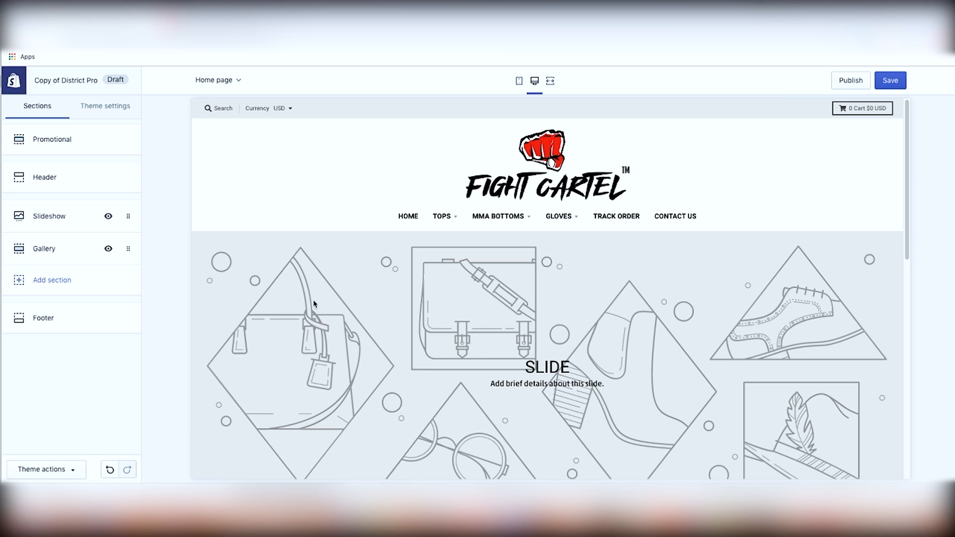
Step: In the Shopify theme editor, set the first slideshow slide's image to the boxer headline banner
click(60, 219)
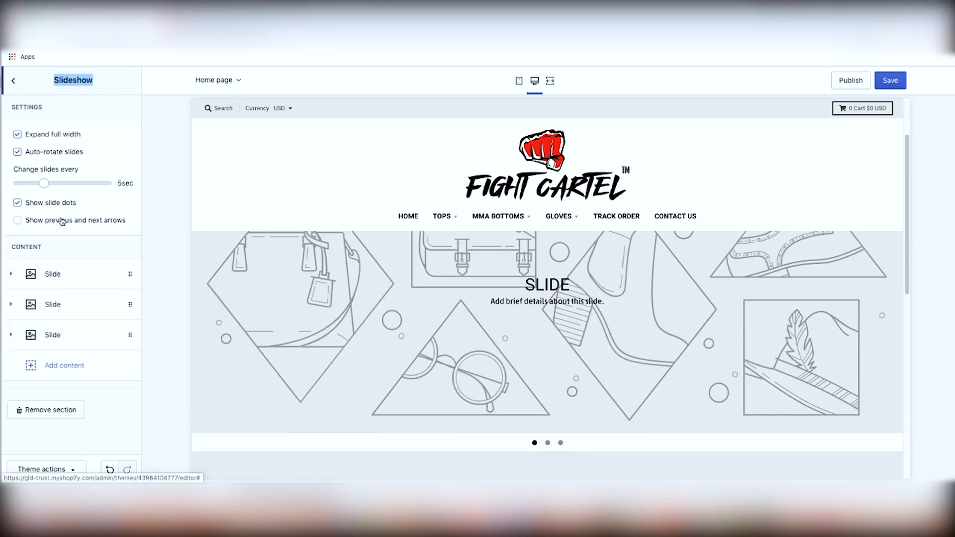
click(74, 279)
click(67, 350)
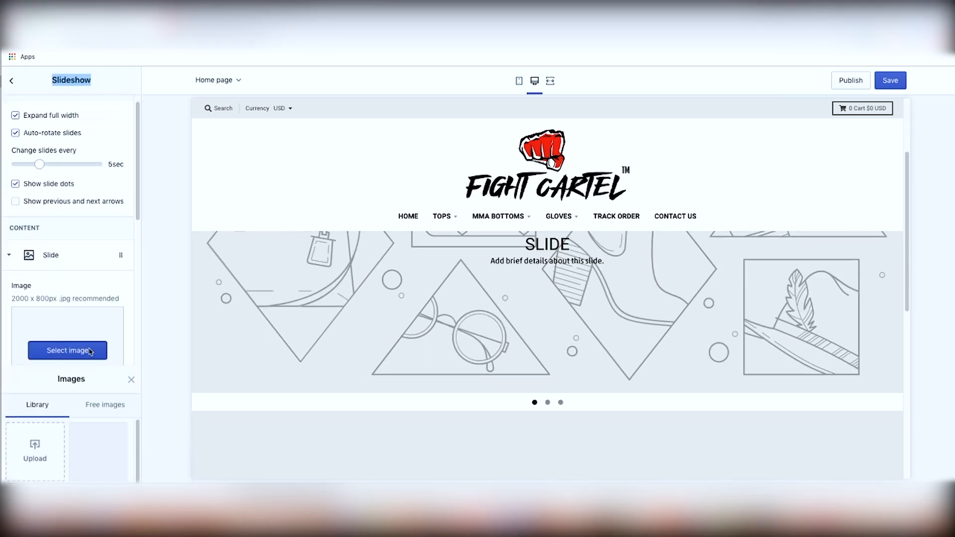
scroll(94, 294, down, 2)
click(99, 383)
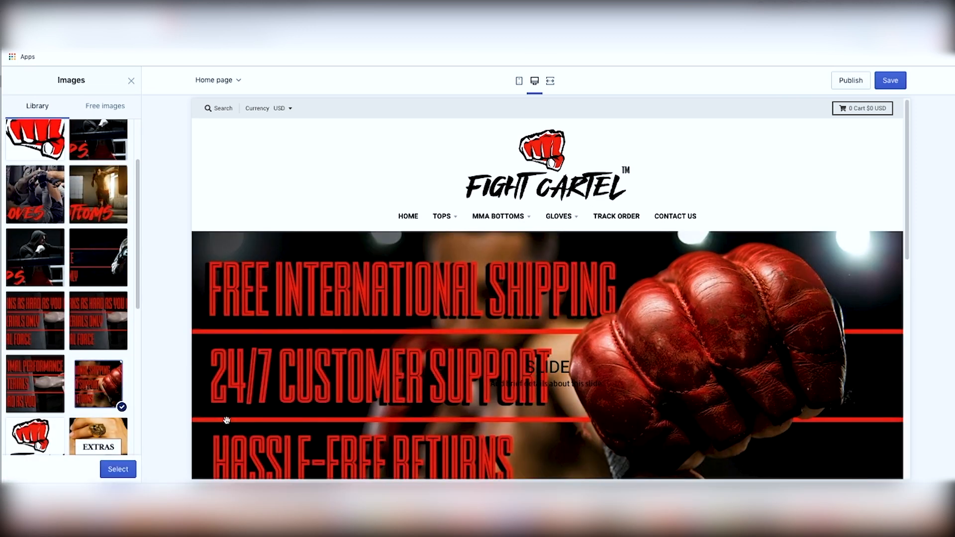
click(118, 469)
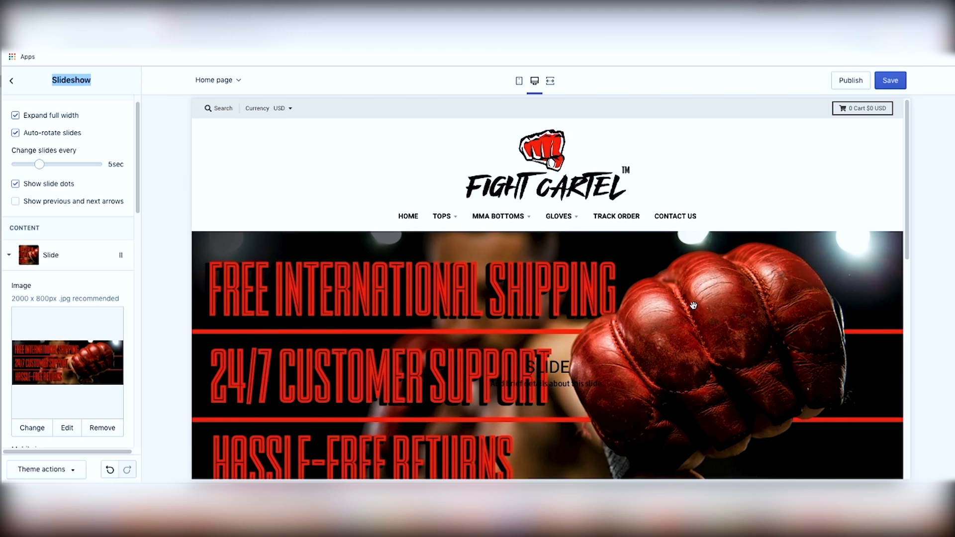
Step: Clear the placeholder description text from the slide's Text field
scroll(94, 374, down, 4)
scroll(91, 377, down, 1)
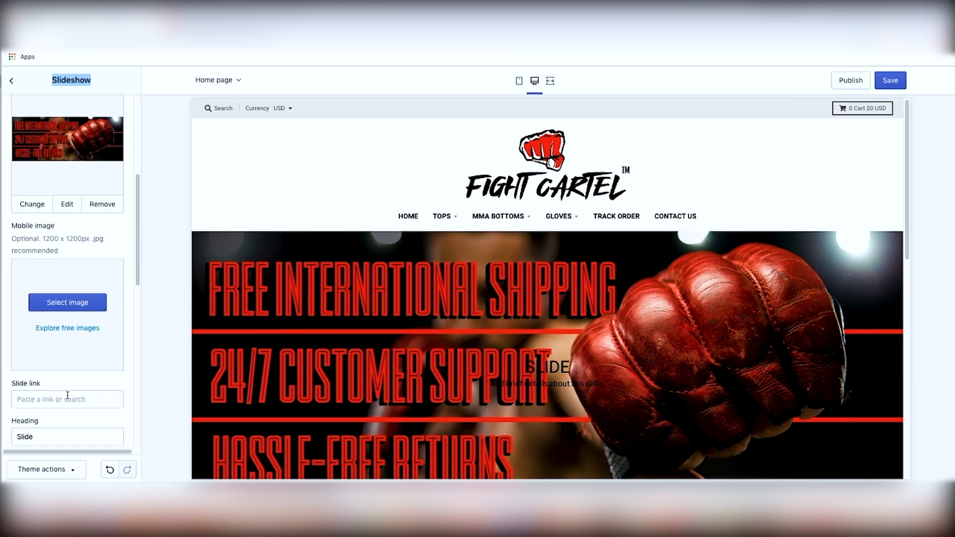
click(69, 399)
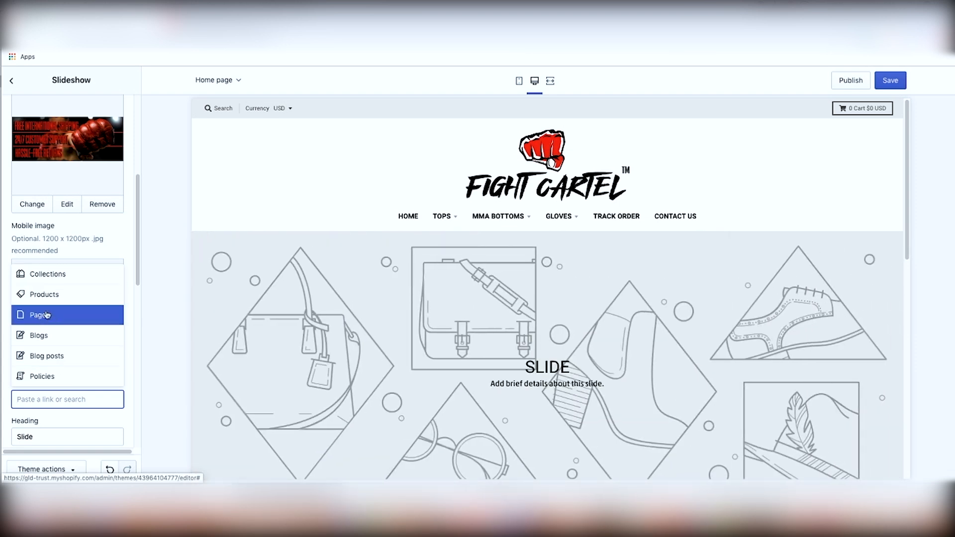
click(123, 247)
scroll(70, 323, down, 3)
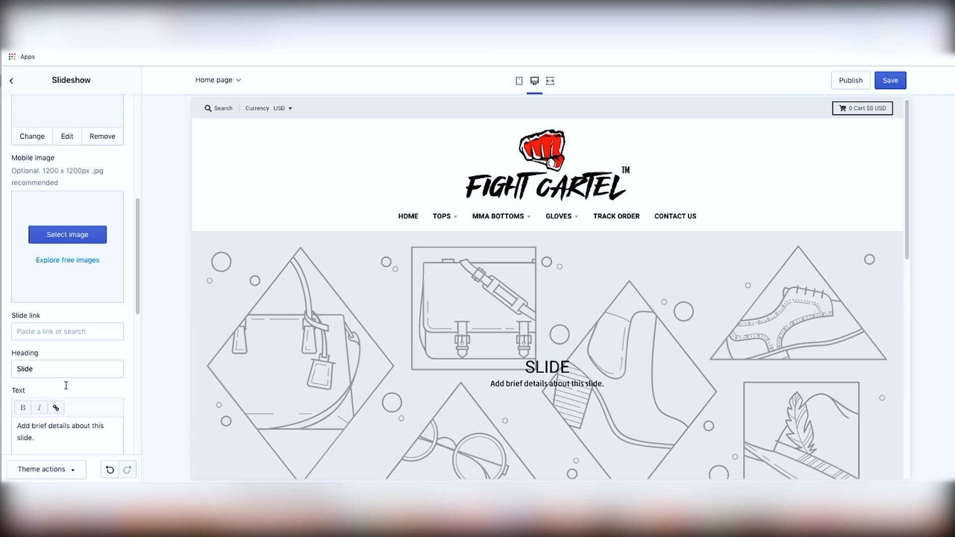
drag(66, 383, 19, 358)
key(BackSpace)
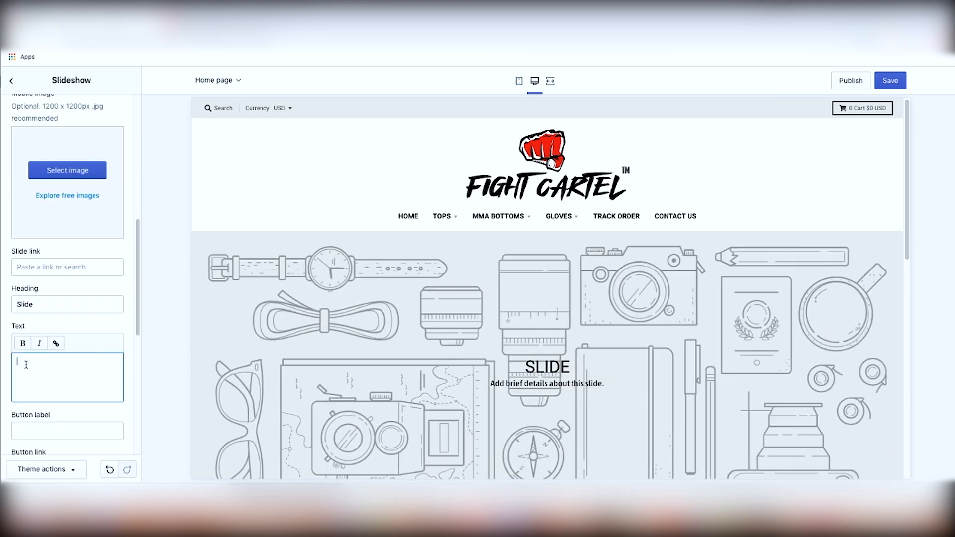
Step: Delete the slide's "Slide" heading so the banner shows without overlay text
scroll(45, 380, down, 3)
scroll(53, 303, up, 4)
double_click(50, 354)
key(BackSpace)
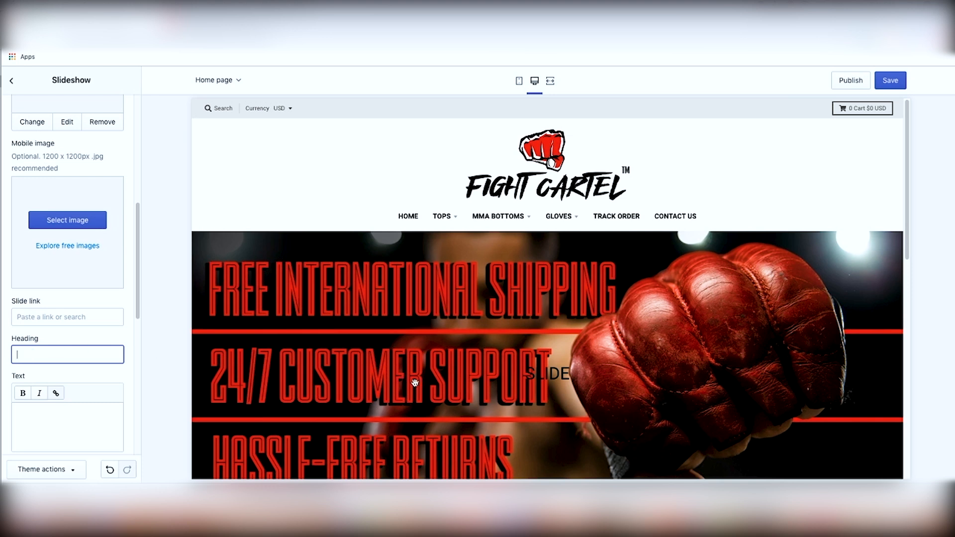
click(744, 132)
scroll(695, 343, down, 6)
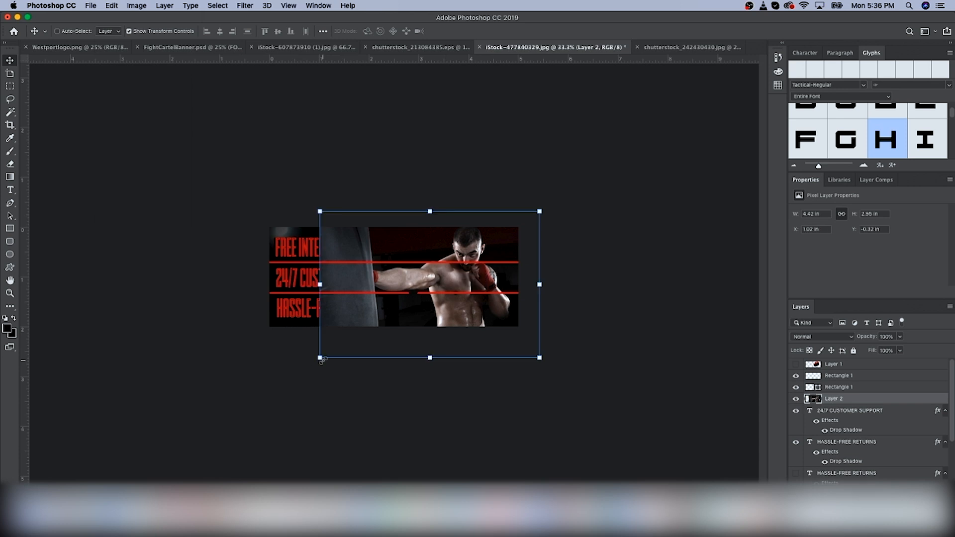
Step: In Photoshop, position and scale the new boxer photo layer on the right side of the banner
drag(320, 358, 353, 335)
key(Return)
mouse_move(444, 274)
mouse_down()
mouse_move(442, 283)
mouse_move(444, 275)
mouse_up()
drag(352, 341, 365, 332)
key(Return)
Step: Select a strip of the punching-bag background and stretch it leftward to fill the banner's left edge
key(m)
drag(359, 228, 407, 326)
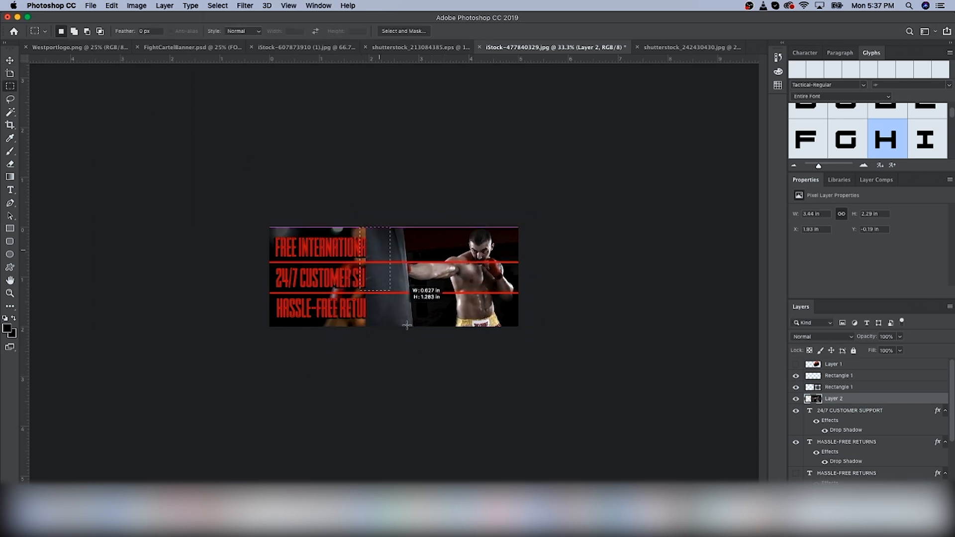
click(112, 6)
click(144, 198)
drag(367, 277, 269, 277)
key(Return)
Step: Move a red bar down to sit between the second and third headlines
key(super+plus)
click(857, 388)
key(v)
drag(546, 255, 546, 300)
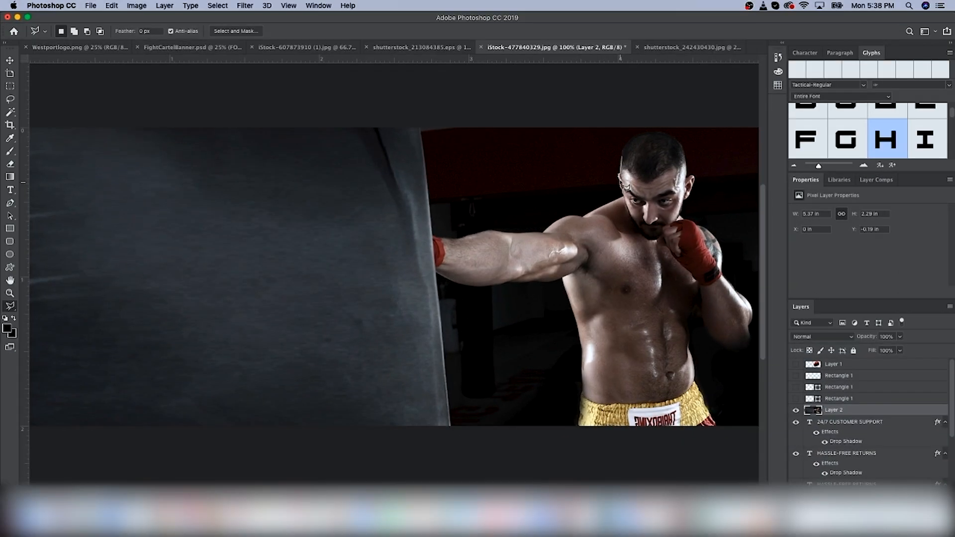
Step: Trace a polygonal lasso selection around the boxer's extended punching arm
click(624, 197)
click(584, 217)
key(super+plus)
click(562, 203)
click(542, 213)
click(513, 237)
click(466, 238)
click(407, 233)
click(347, 248)
click(291, 243)
click(299, 317)
click(359, 341)
click(442, 335)
click(551, 327)
scroll(554, 339, down, 3)
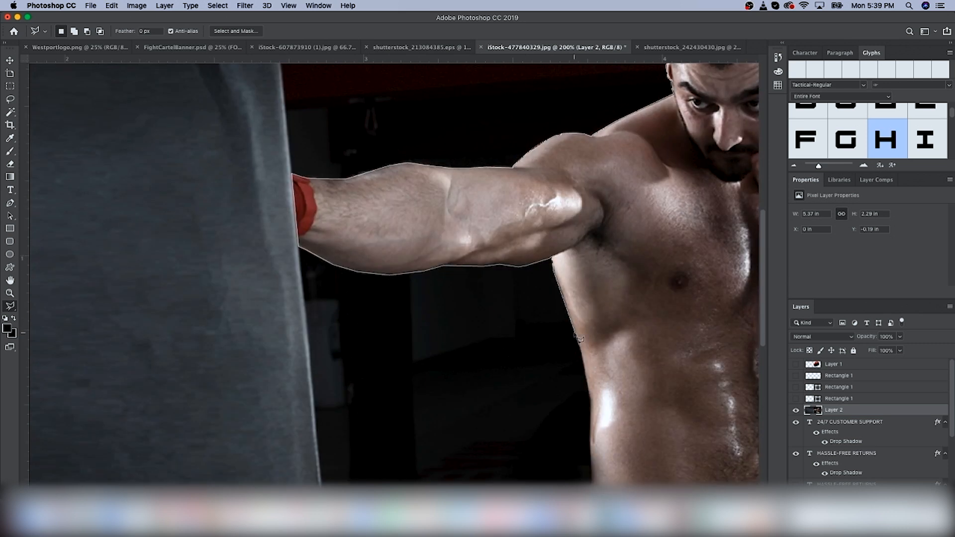
click(576, 336)
scroll(590, 343, down, 3)
click(593, 429)
scroll(592, 422, down, 5)
scroll(592, 386, right, 10)
click(612, 386)
scroll(570, 289, up, 9)
click(563, 453)
click(552, 341)
click(580, 338)
click(590, 369)
click(635, 403)
click(657, 402)
click(675, 376)
click(666, 303)
click(620, 249)
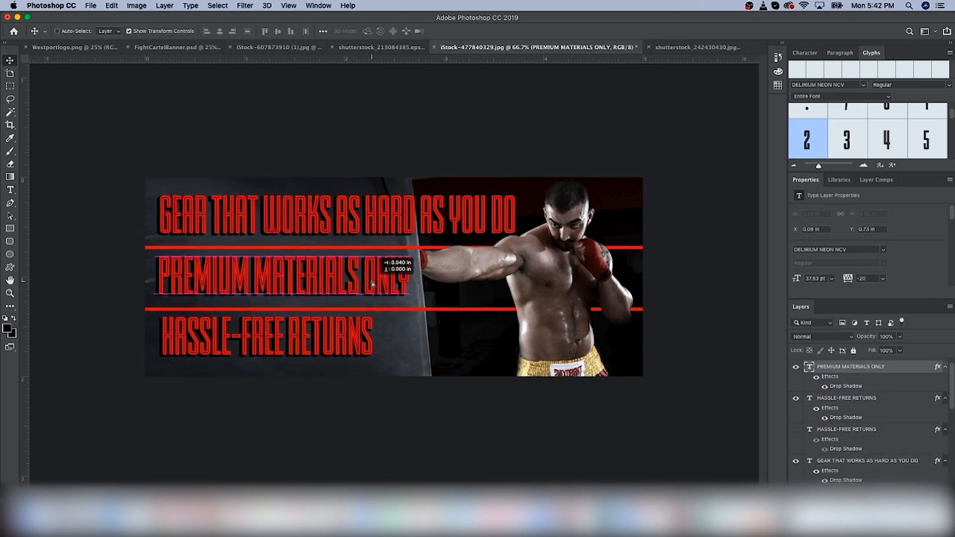
Step: Replace the bottom headline text with "BUILT FOR LETHAL FORCE"
drag(372, 284, 374, 287)
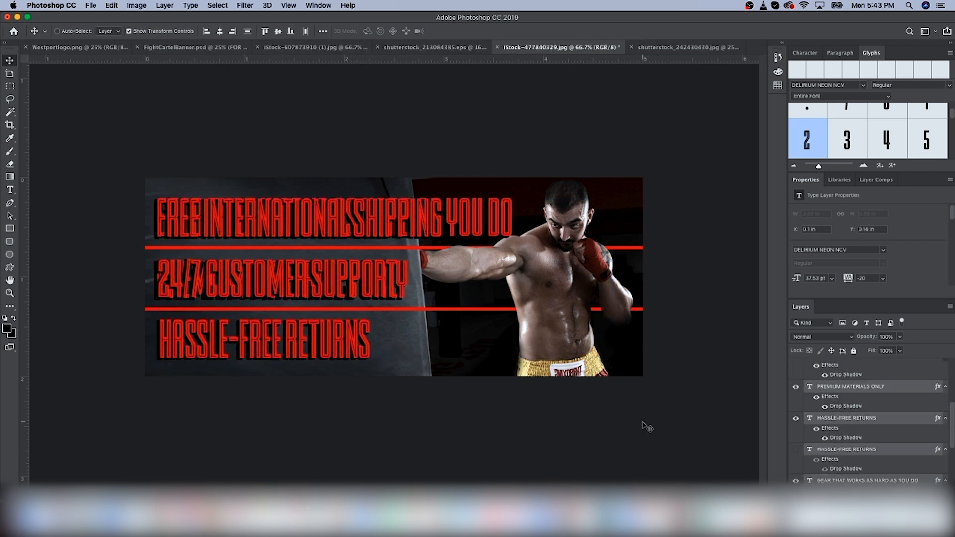
key(super+1)
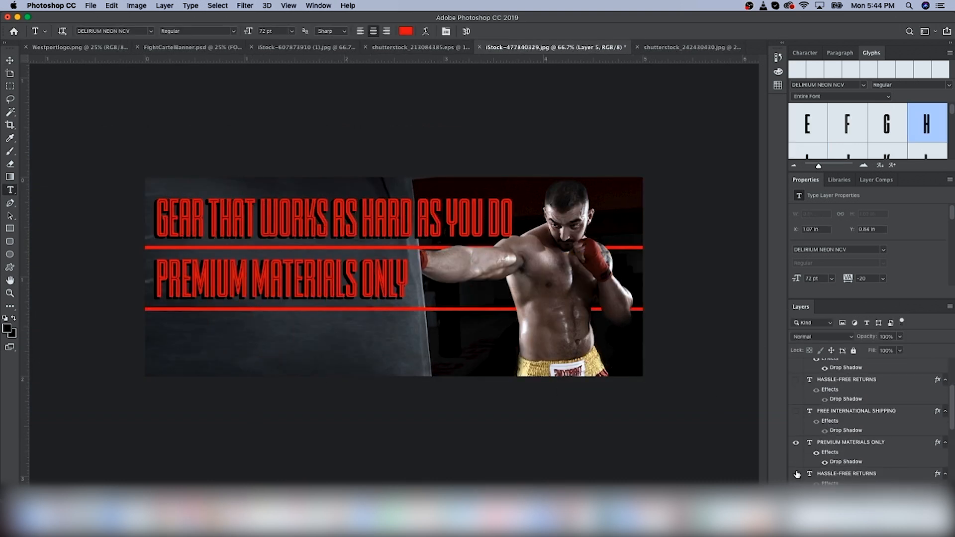
text(BUILT FOR LETHAL FORCE)
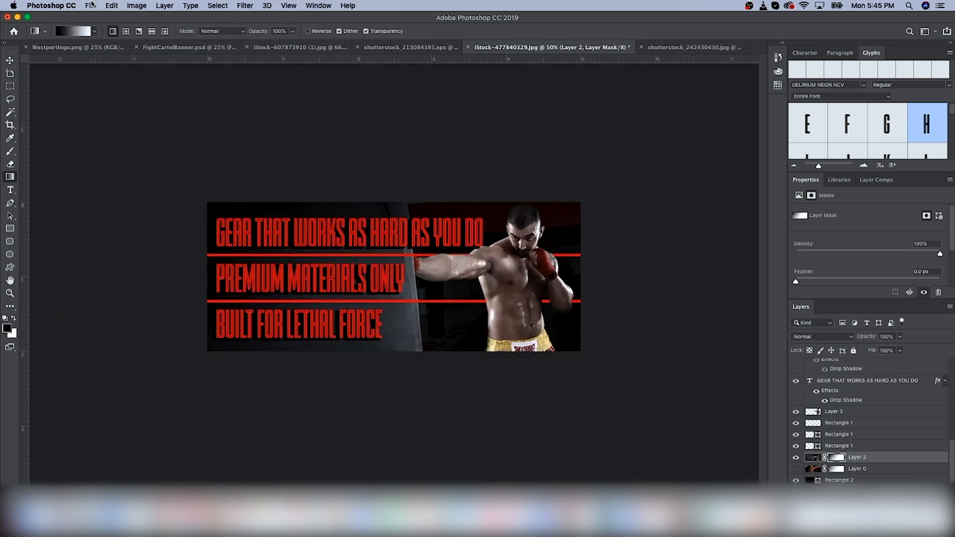
Step: Save the finished banner using Save As with the default settings
key(super+shift+s)
key(Return)
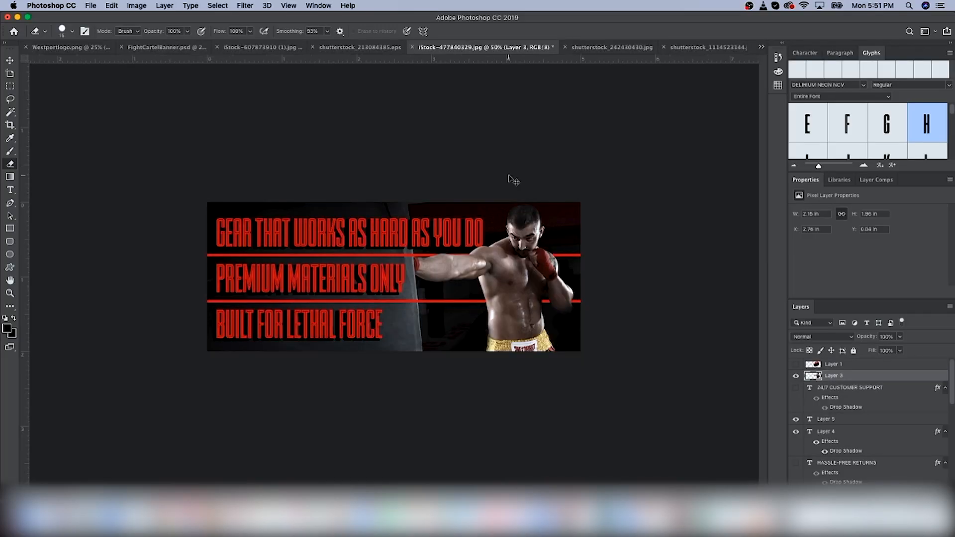
Step: Paste the gloved boxer photo into the banner document, then scale and position it on the banner's right side
click(761, 46)
click(796, 98)
key(super+v)
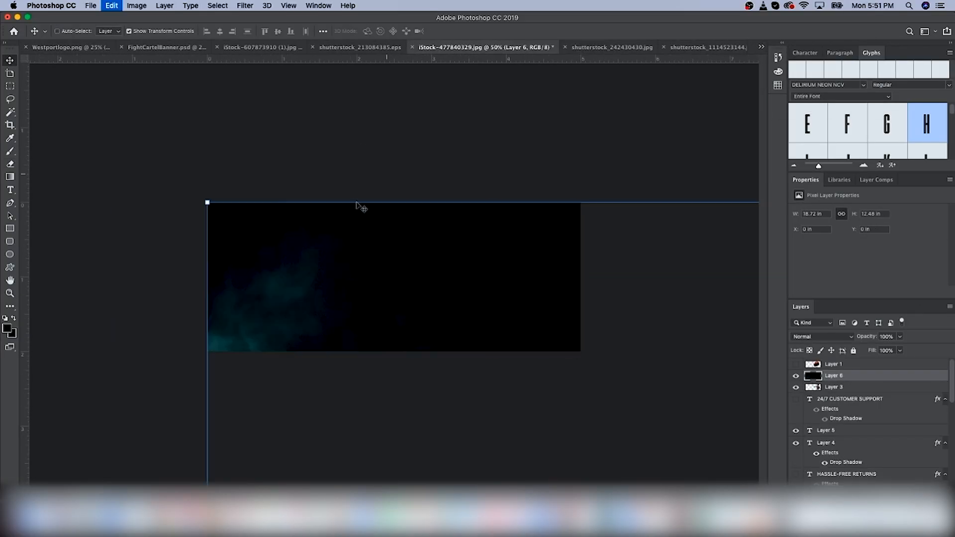
key(super+minus)
key(super+minus)
key(super+minus)
key(super+minus)
drag(696, 258, 420, 443)
drag(410, 465, 432, 279)
key(super+equal)
key(super+equal)
key(super+equal)
key(Return)
mouse_move(524, 227)
mouse_down()
mouse_move(515, 233)
mouse_move(526, 227)
mouse_up()
key(Return)
Step: Select a strip of the smoky background and content-aware scale it leftward to fill the banner's left edge
key(m)
drag(326, 222, 414, 364)
click(112, 5)
click(133, 198)
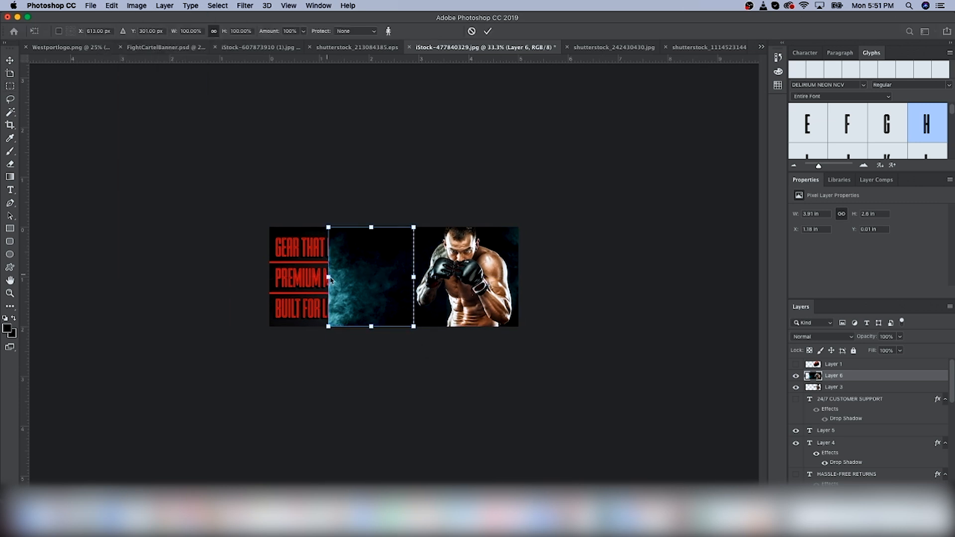
drag(329, 278, 269, 277)
key(Return)
key(super+d)
Step: Move the new boxer layer down the layer stack and hide the previous boxer layers
drag(846, 377, 828, 443)
scroll(810, 428, up, 10)
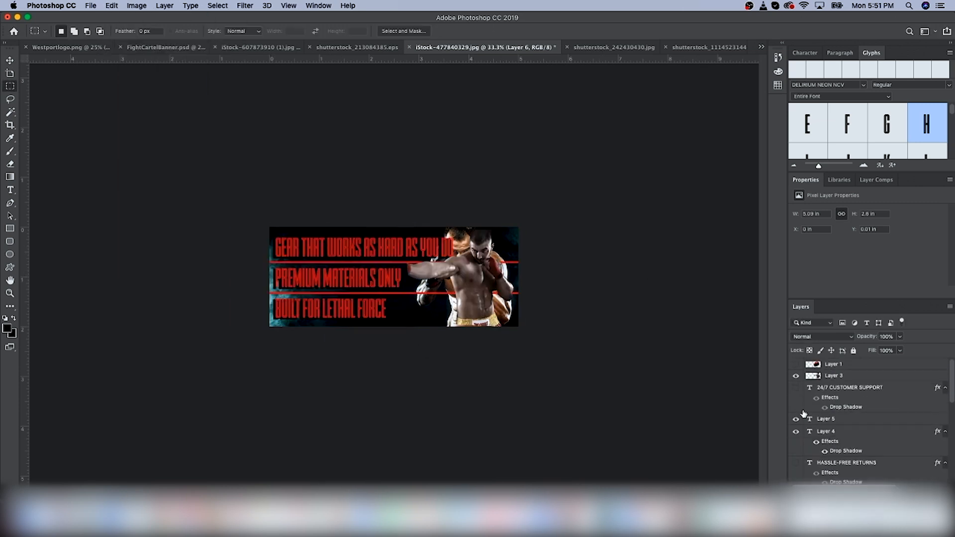
click(795, 376)
scroll(807, 417, down, 6)
click(845, 466)
scroll(844, 455, down, 3)
Step: Replace the top headline text with "ALL GLOVES"
click(842, 444)
key(t)
click(328, 245)
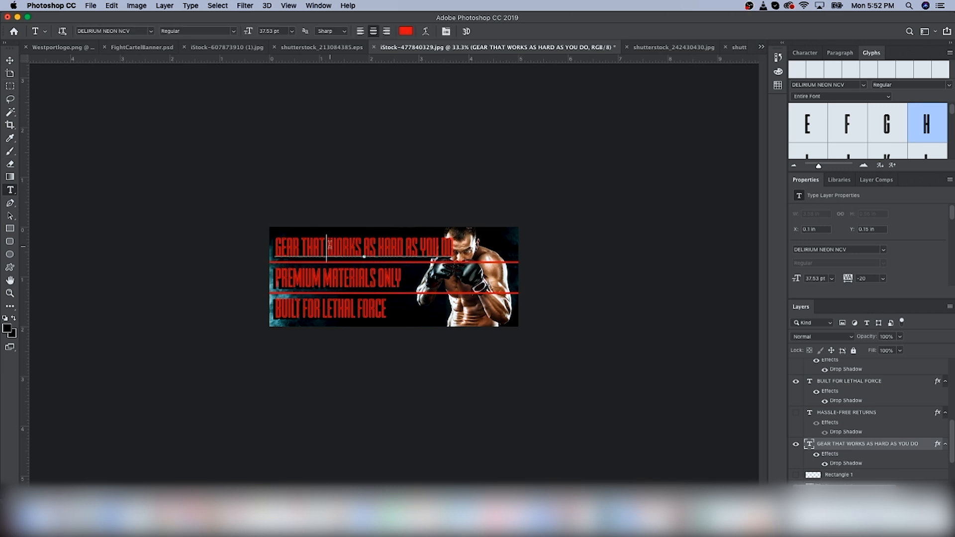
triple_click(330, 246)
text(ALL GLOVES)
click(10, 59)
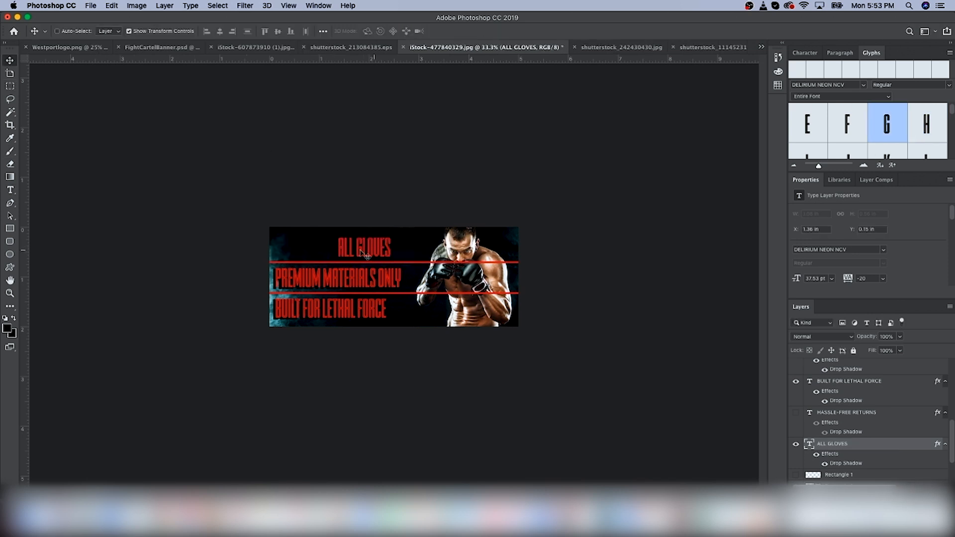
Step: Replace the middle headline with "BUY 2 GET 1 FREE" and shift it left to align with the others
key(t)
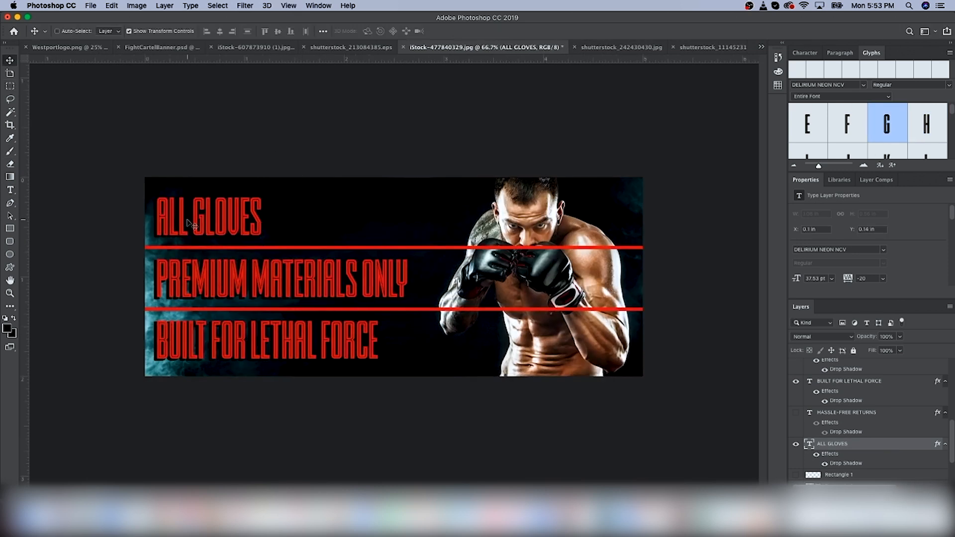
triple_click(269, 291)
text(BUY 2 GET 1 FREE)
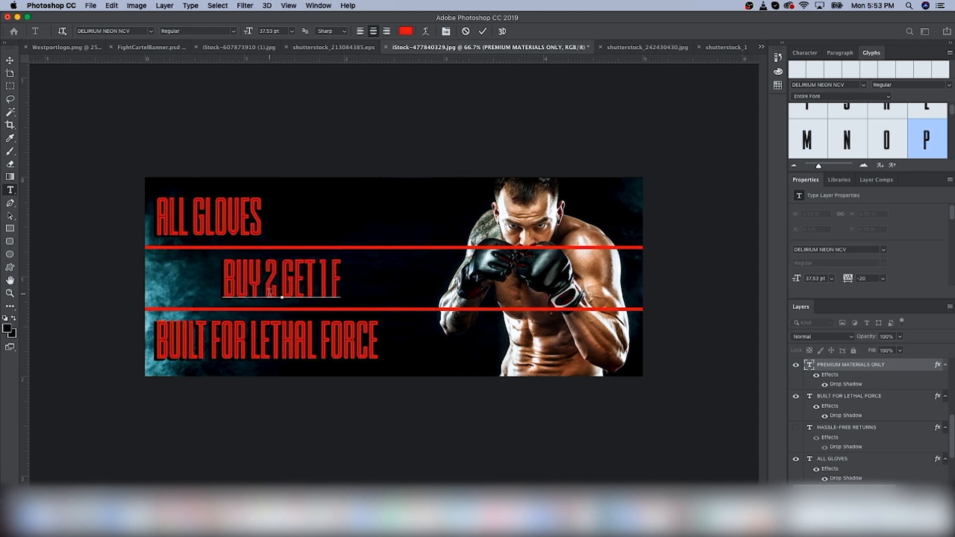
click(10, 60)
drag(79, 200, 32, 200)
Step: Replace the bottom headline with "THIS MONTH ONLY" and shift it left to align with the others
click(10, 190)
triple_click(300, 353)
text(TODAY ONLY)
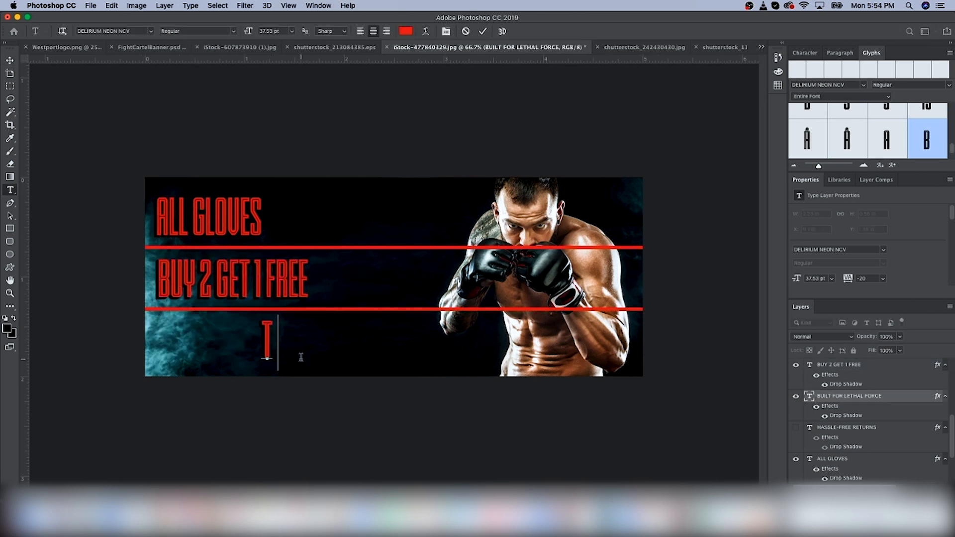
double_click(263, 352)
triple_click(264, 352)
text(THIS MONTH ONLY)
click(10, 60)
drag(281, 349, 255, 349)
Step: Draw a gradient on the new boxer layer's mask across the left side to blend its edge
scroll(861, 449, down, 5)
click(859, 447)
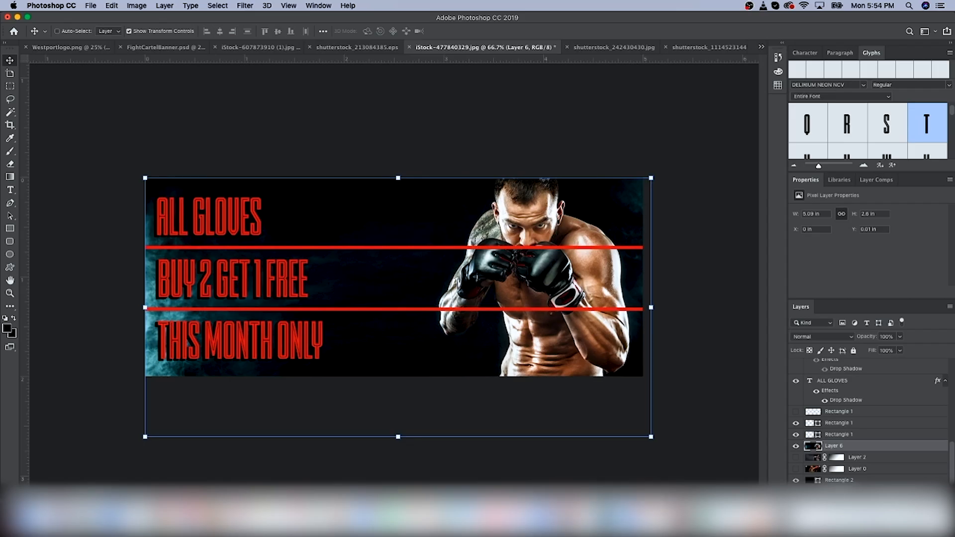
key(g)
drag(150, 307, 334, 308)
key(z)
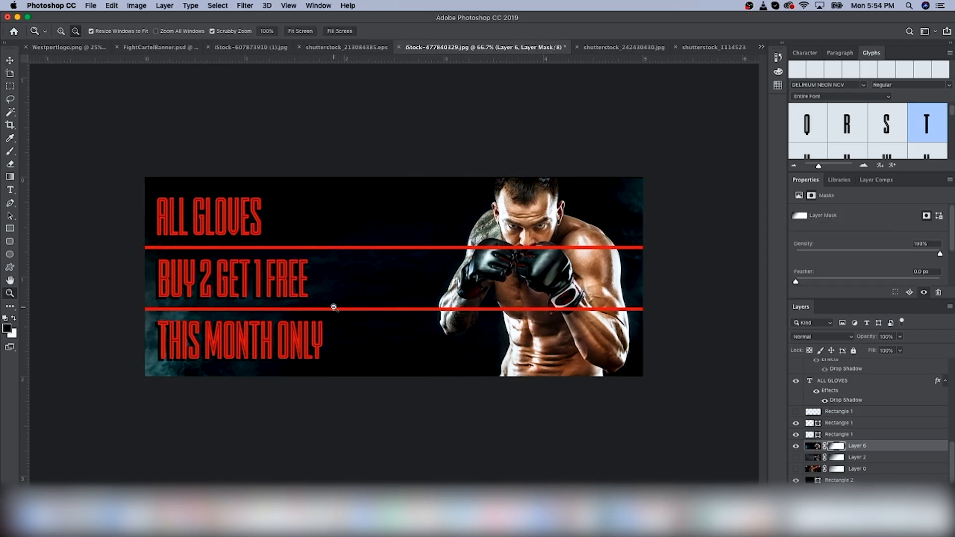
Step: Lasso the boxer's gloves, copy them to a new layer, and move that layer above the red bars
mouse_move(796, 435)
mouse_down()
mouse_move(796, 423)
mouse_move(796, 434)
mouse_up()
click(813, 446)
key(super+plus)
key(l)
click(459, 317)
click(464, 342)
scroll(522, 344, right, 3)
click(693, 340)
click(669, 213)
click(566, 217)
click(450, 230)
key(super+j)
drag(853, 446, 853, 413)
key(super+minus)
Step: Draw a red rectangle button about 367 × 104 px at the banner's bottom right and add a drop shadow
click(91, 5)
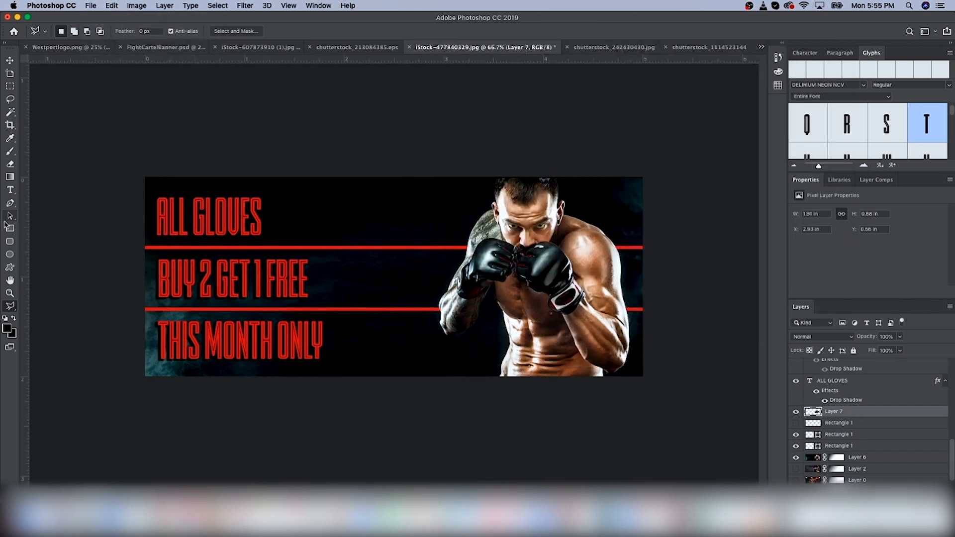
click(9, 228)
drag(511, 331, 633, 367)
key(v)
drag(603, 343, 617, 356)
double_click(809, 411)
click(390, 309)
key(Return)
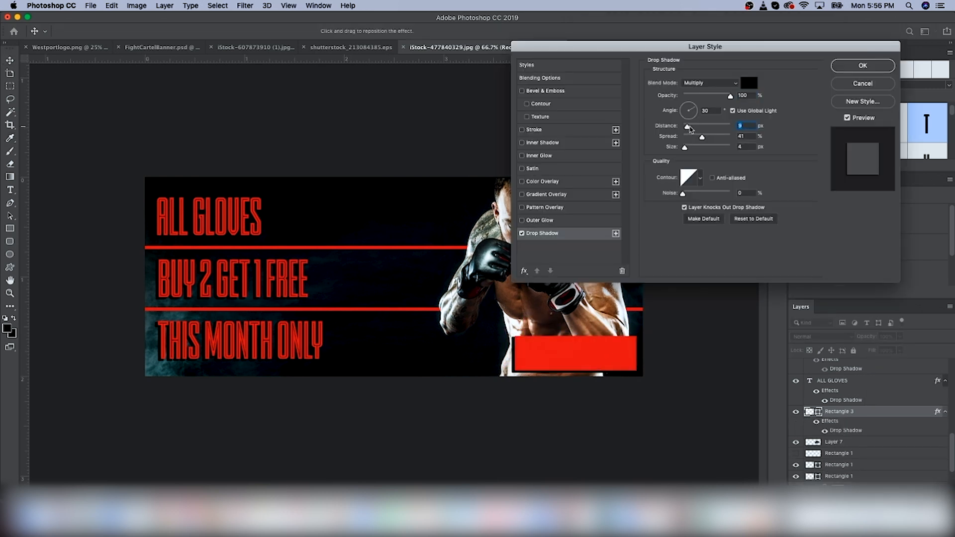
drag(685, 137, 728, 141)
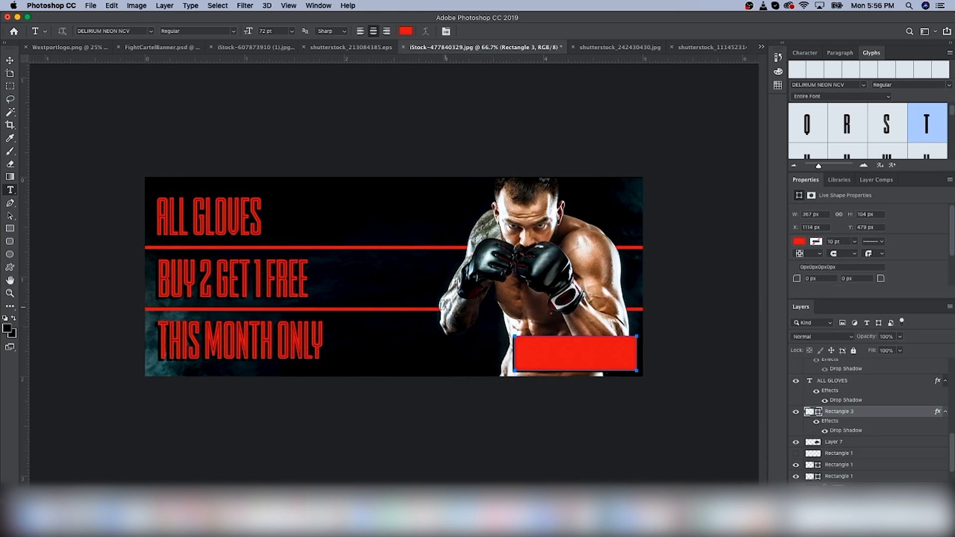
Step: Add the text "GET OFFER" on the red button and set its colour to black
click(444, 307)
text(GET OFFER)
click(406, 31)
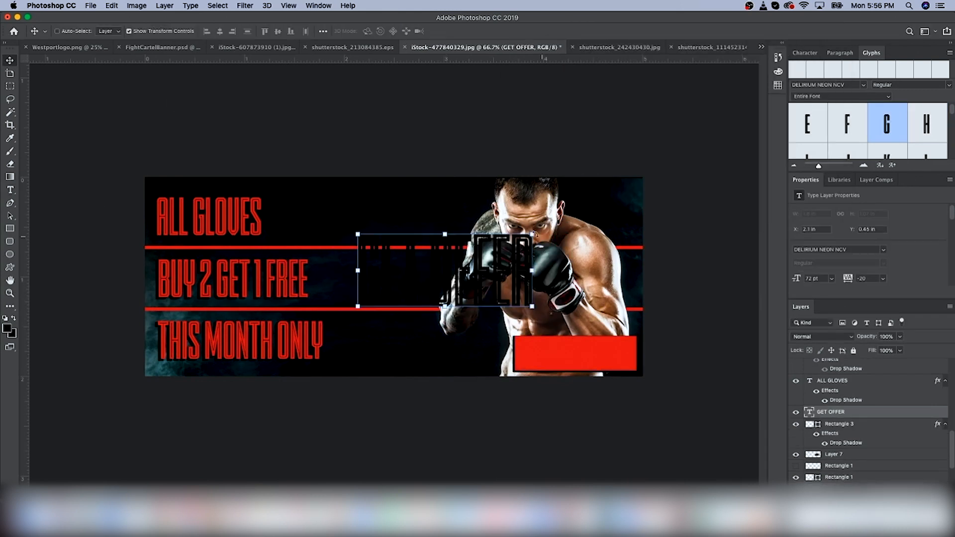
drag(398, 269, 595, 357)
key(Return)
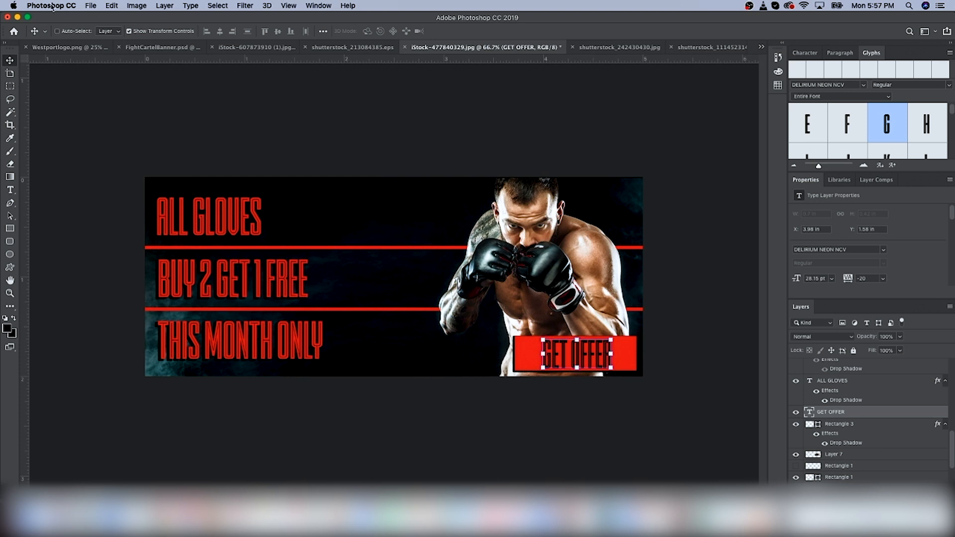
Step: Save the banner as FightCartelBanner3
click(90, 5)
click(141, 111)
click(642, 172)
click(602, 317)
text(FightCartelBanner3)
key(Return)
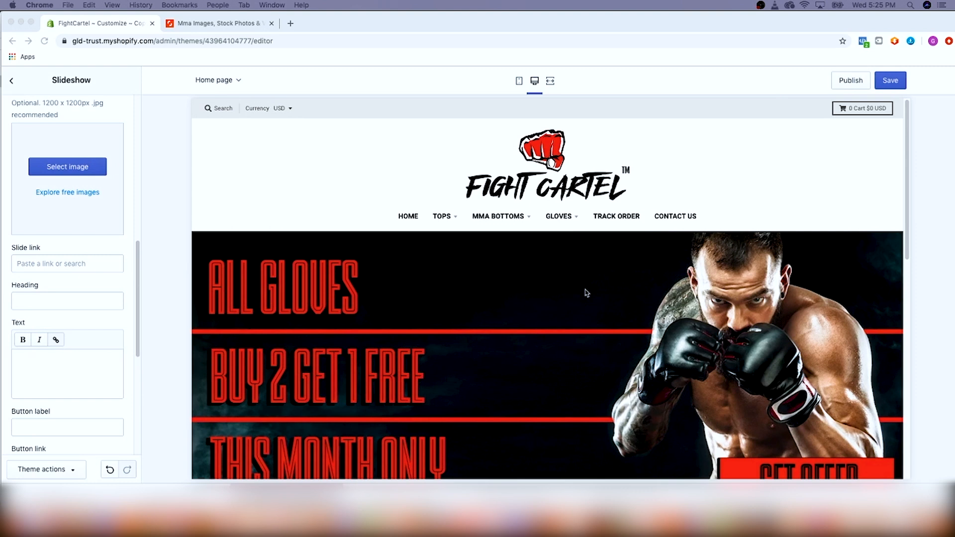
Step: Preview the new slideshow banner on the store home page in mobile and desktop views
click(478, 351)
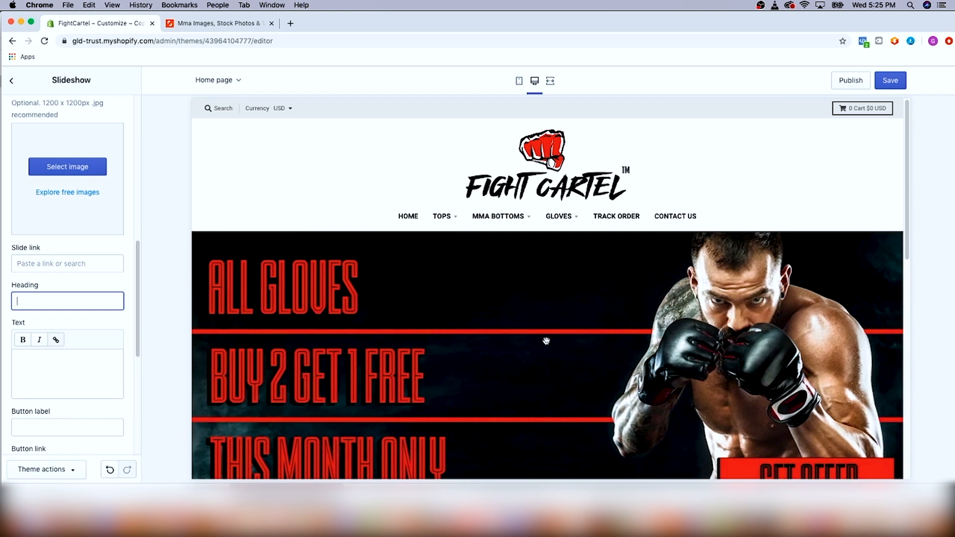
scroll(546, 342, down, 3)
scroll(550, 343, up, 1)
click(517, 81)
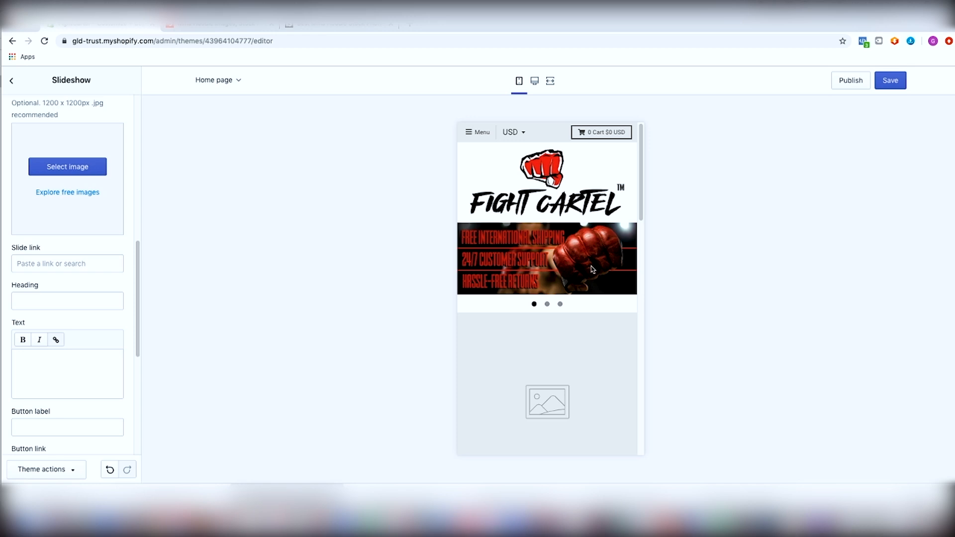
scroll(508, 414, down, 5)
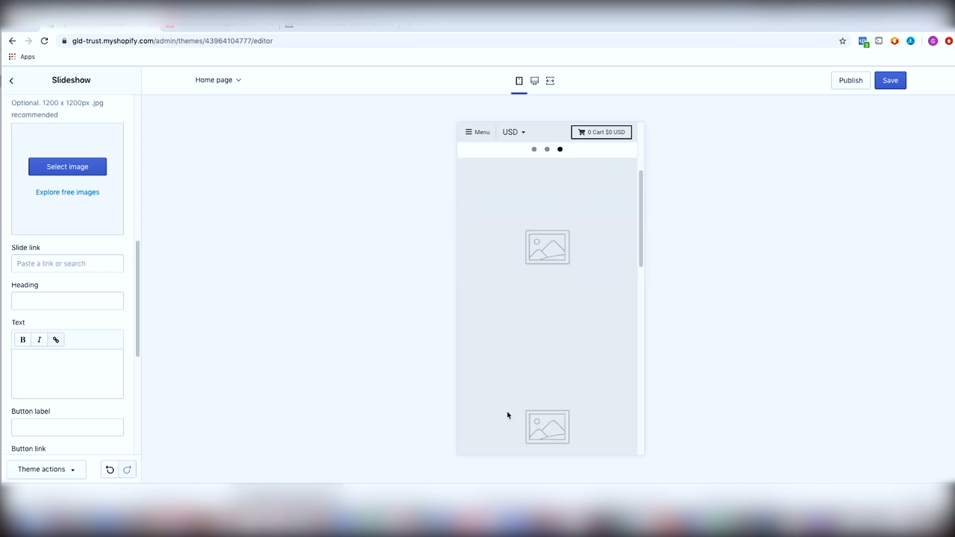
scroll(555, 253, up, 5)
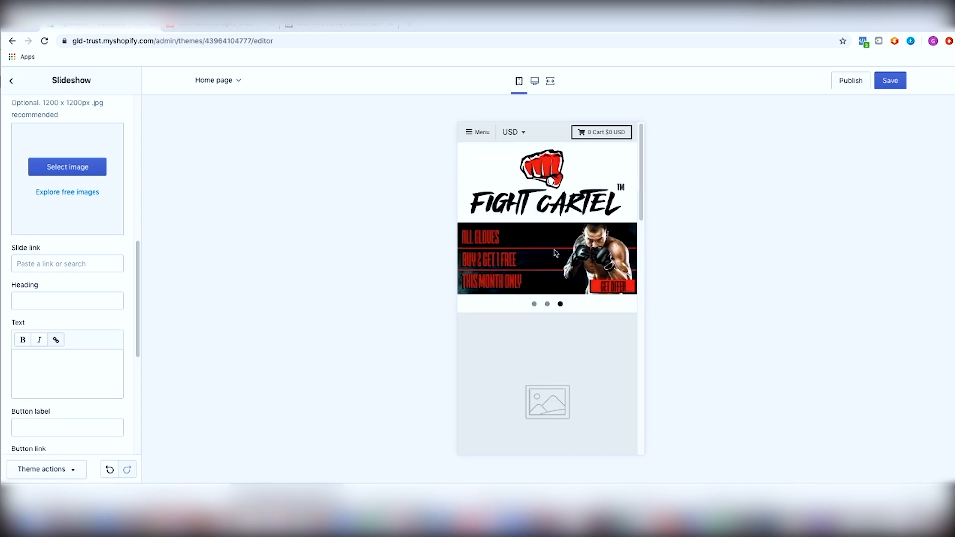
click(535, 82)
scroll(587, 324, down, 5)
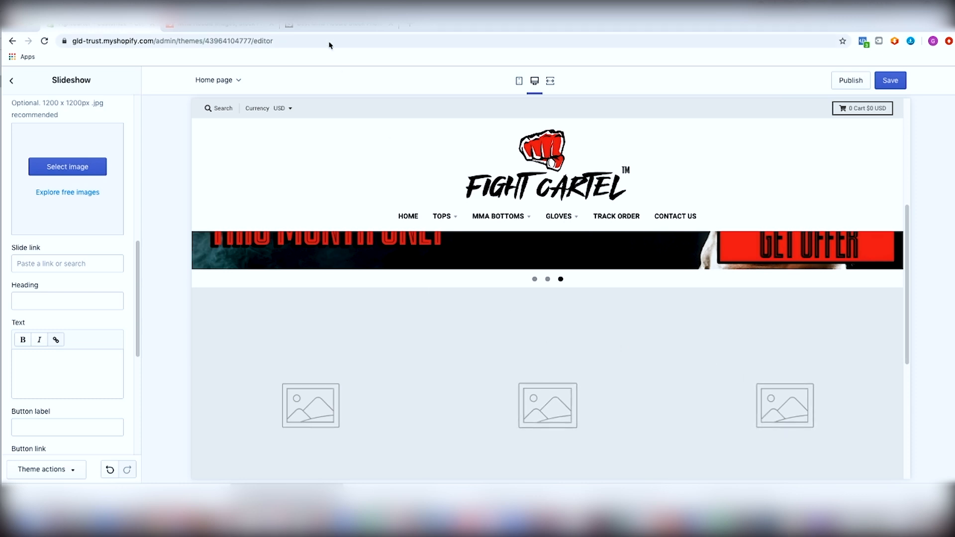
Step: Search Shutterstock for "MMA hoodie" and browse the image results
click(226, 29)
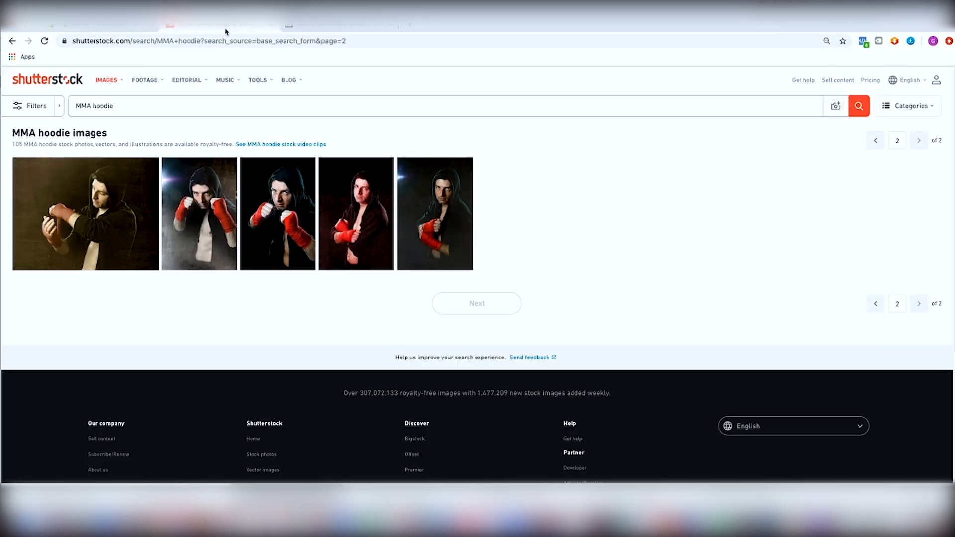
click(135, 112)
key(Return)
scroll(383, 226, down, 5)
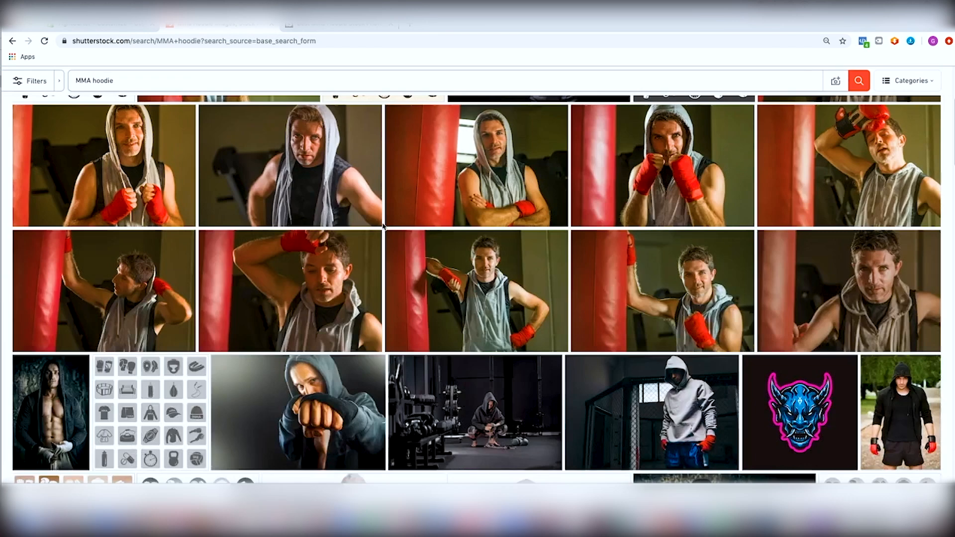
scroll(380, 224, down, 3)
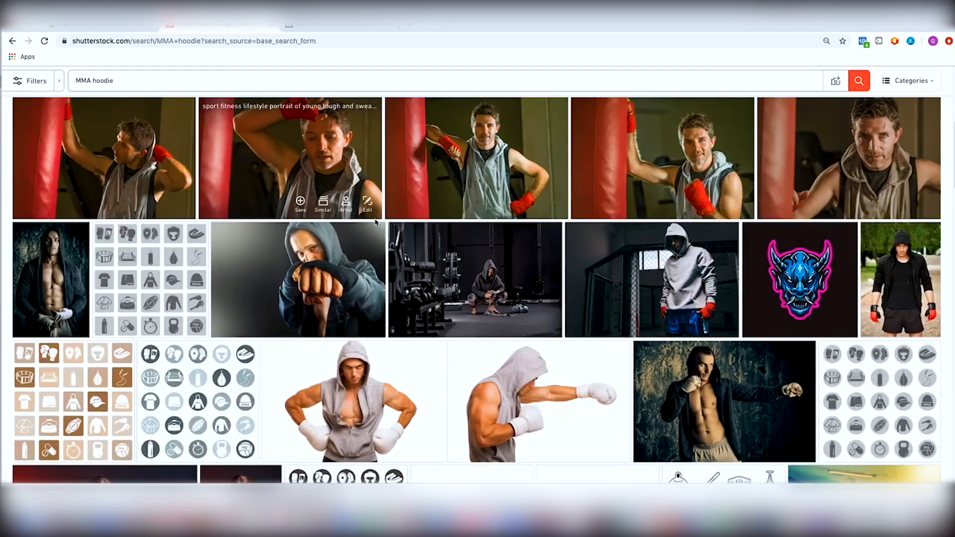
scroll(376, 221, up, 2)
scroll(376, 221, down, 8)
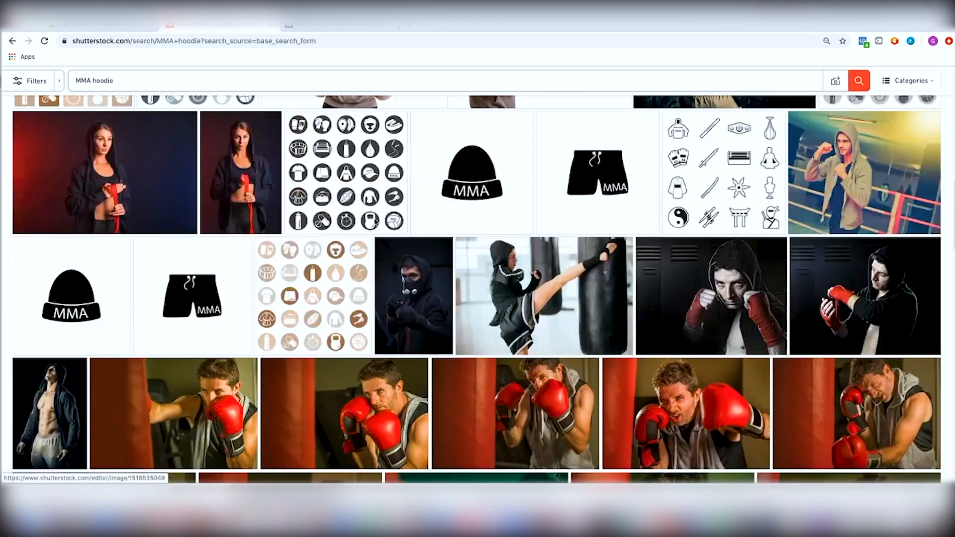
scroll(377, 223, down, 4)
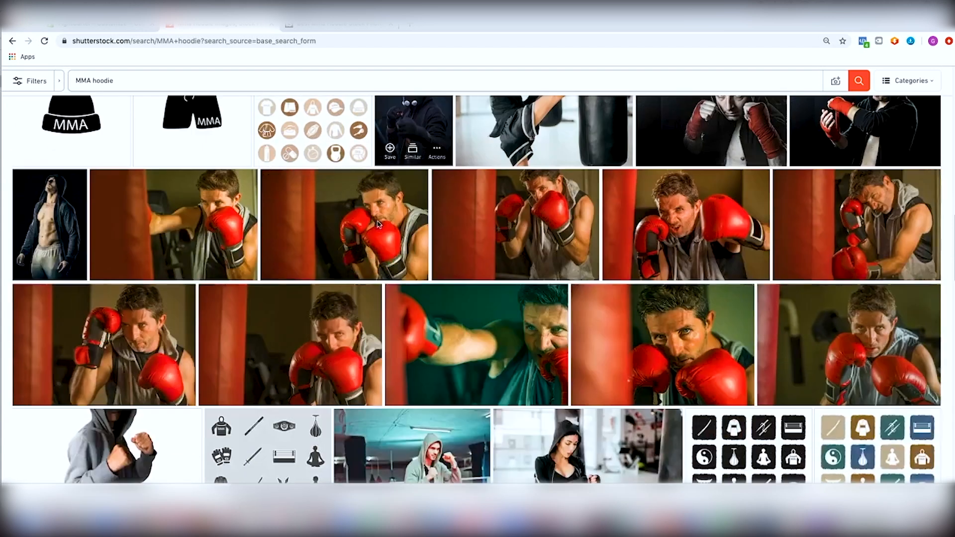
scroll(377, 224, down, 8)
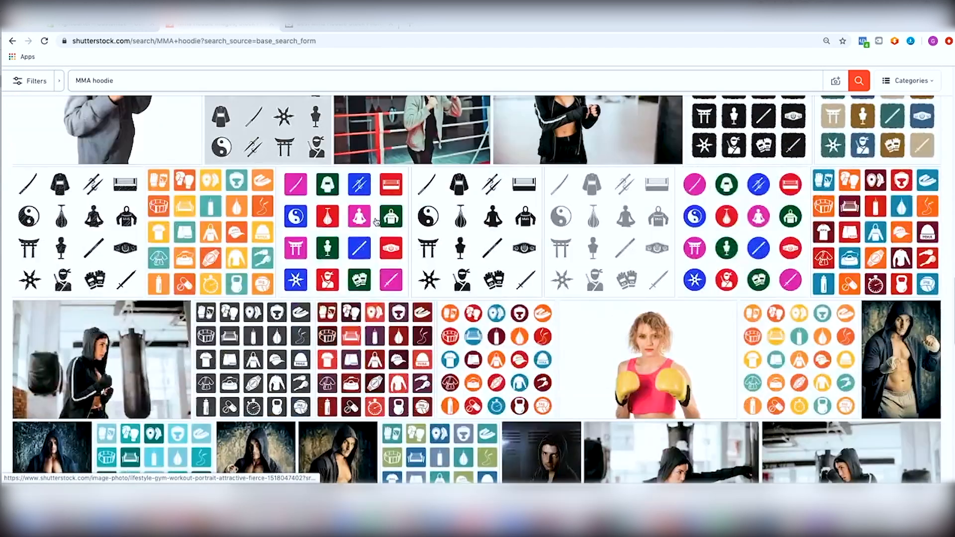
scroll(377, 222, down, 4)
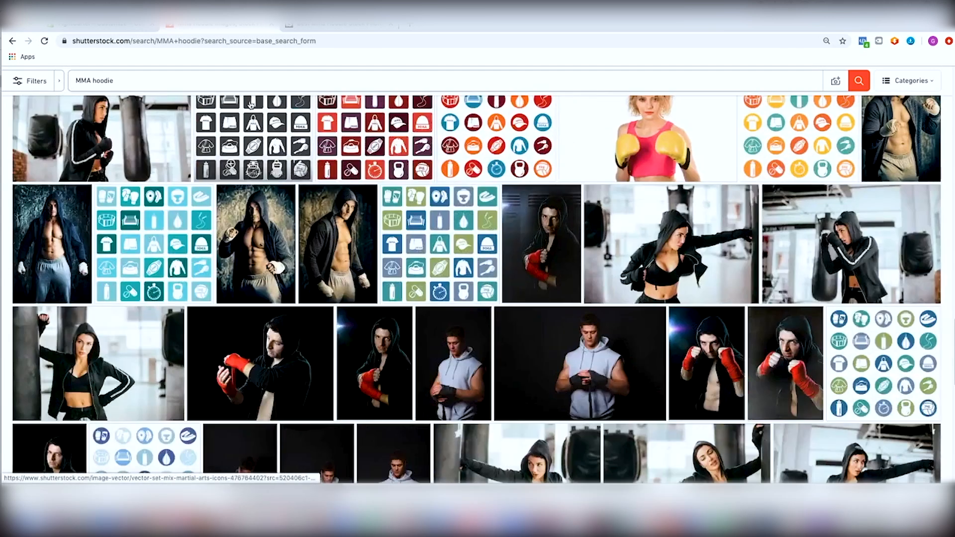
scroll(203, 82, up, 10)
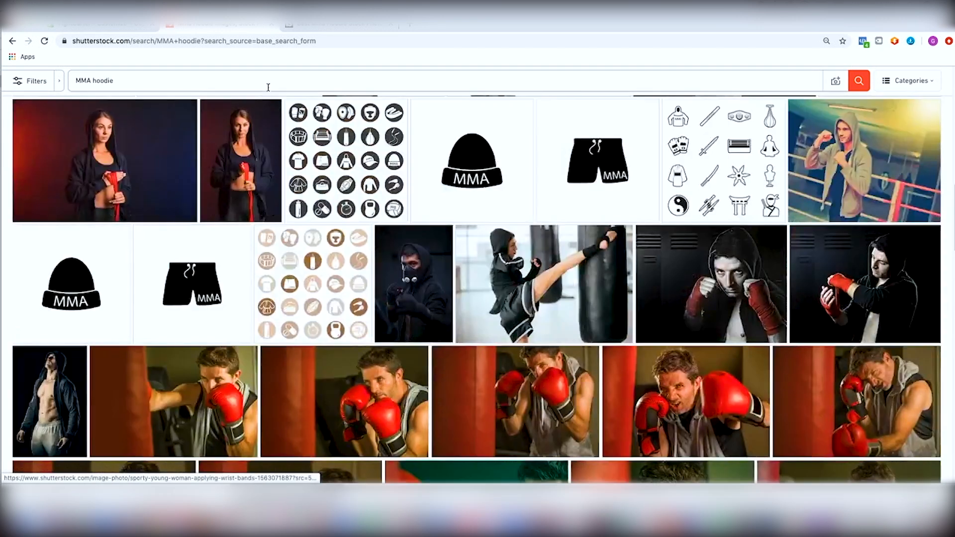
Step: Browse the iStock results for MMA hoodie photos
click(321, 26)
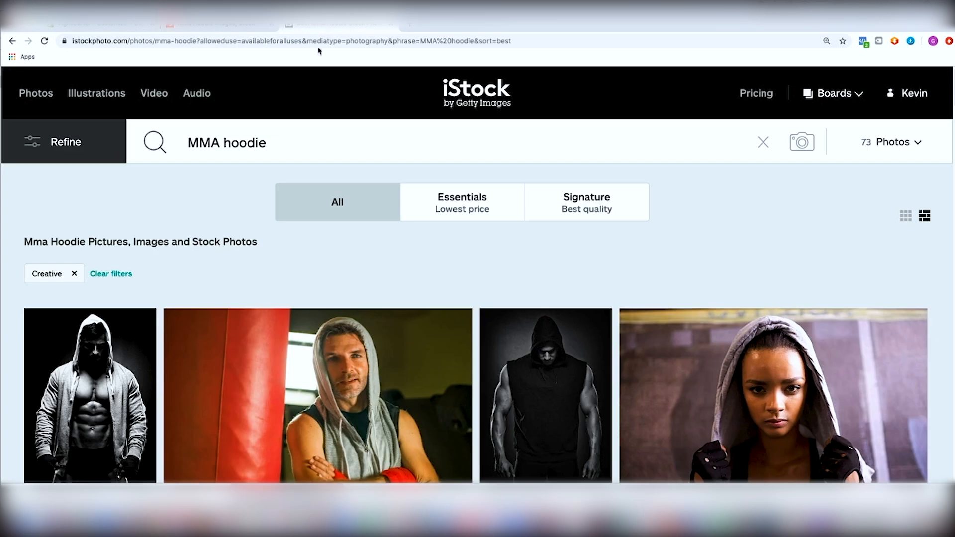
scroll(329, 252, down, 2)
scroll(328, 252, down, 10)
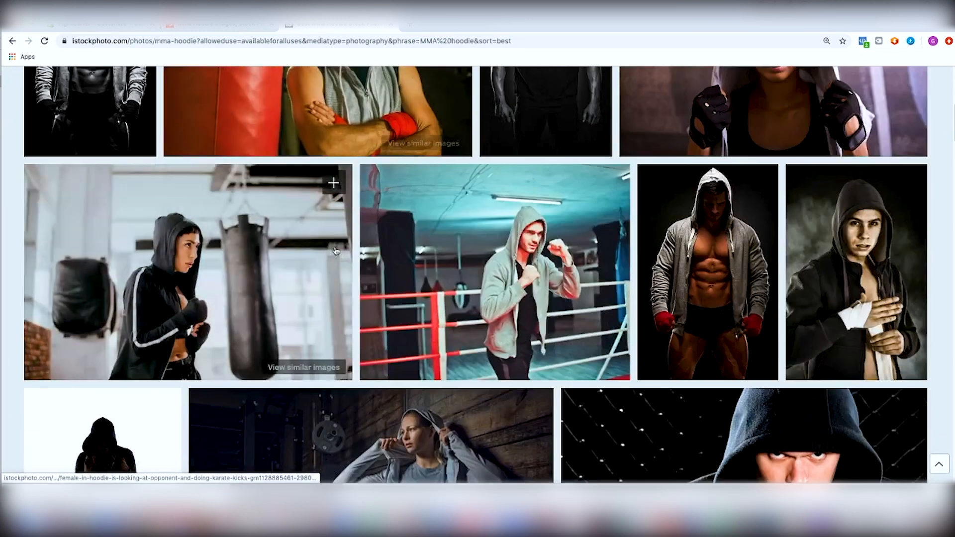
scroll(335, 251, up, 1)
scroll(388, 268, down, 3)
scroll(367, 262, up, 14)
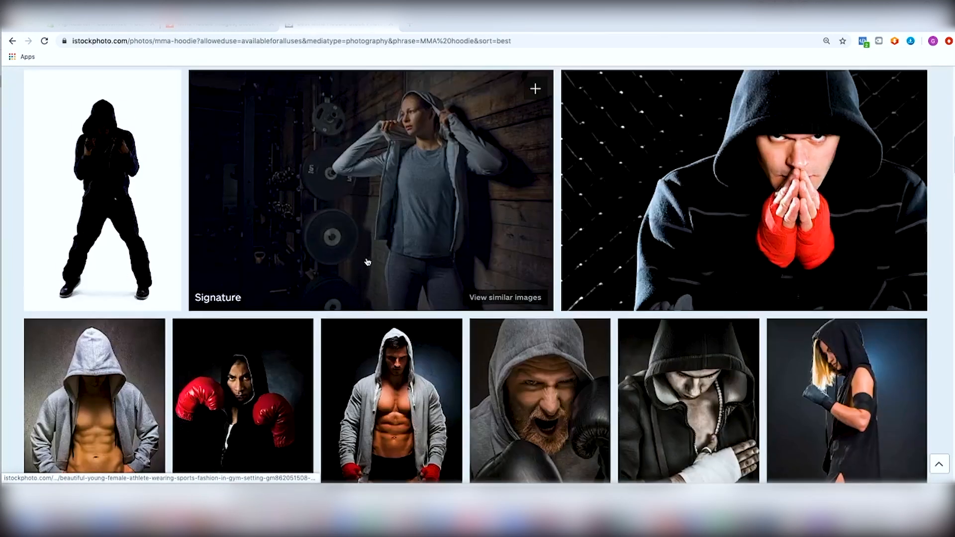
scroll(365, 257, down, 3)
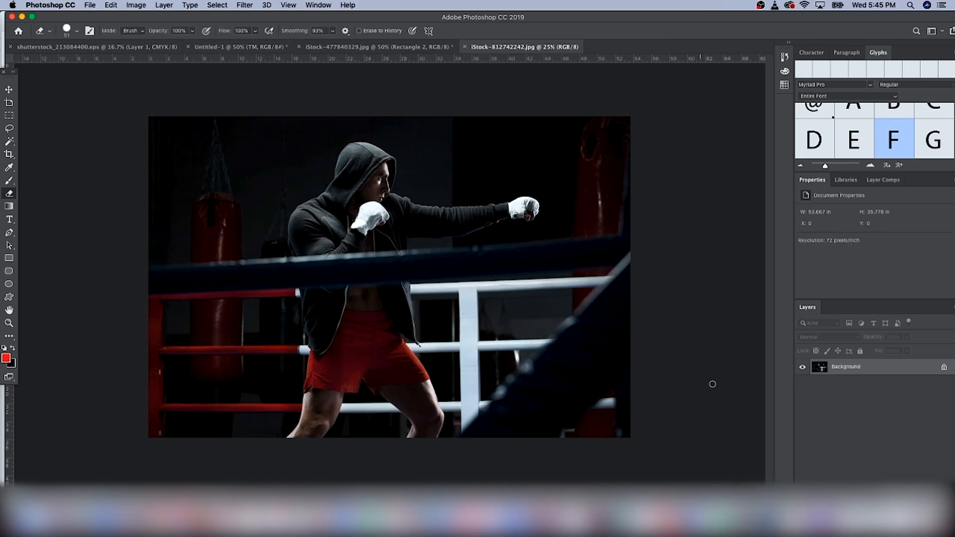
Step: Unlock the background layer and resize the canvas to 500 × 300 pixels
click(945, 369)
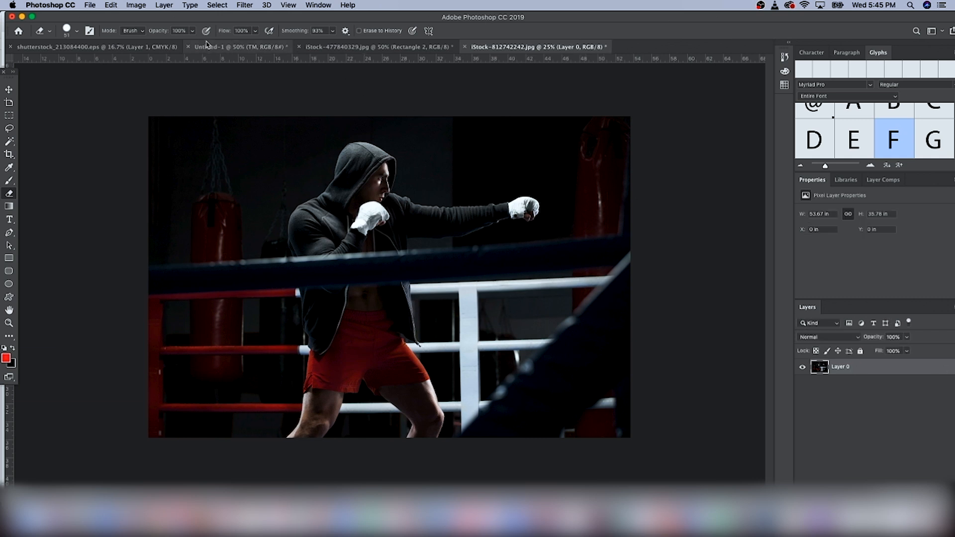
click(136, 5)
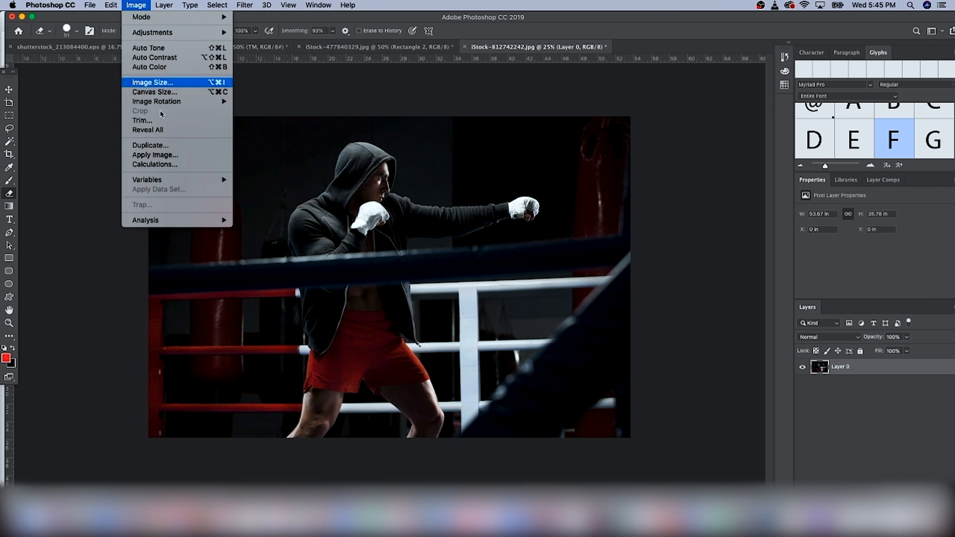
click(155, 92)
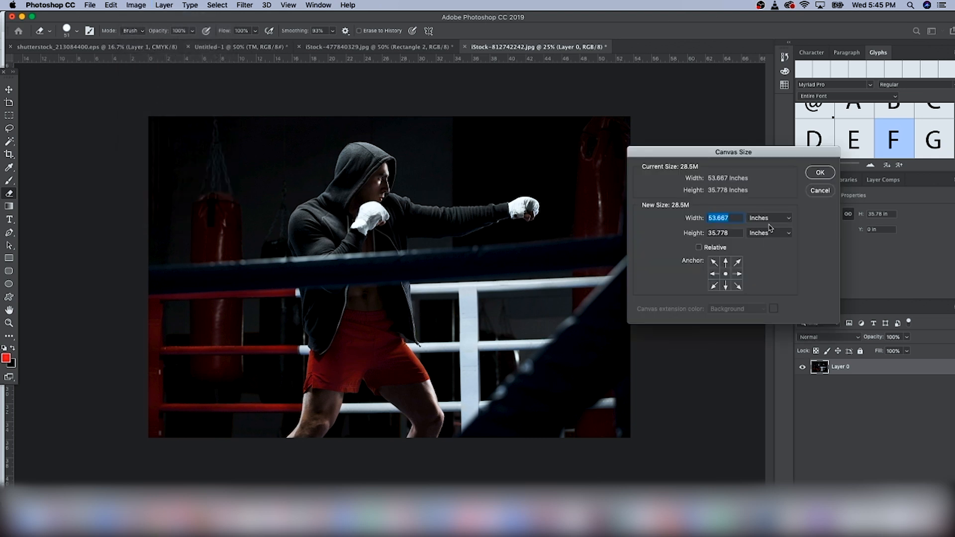
click(767, 220)
click(756, 209)
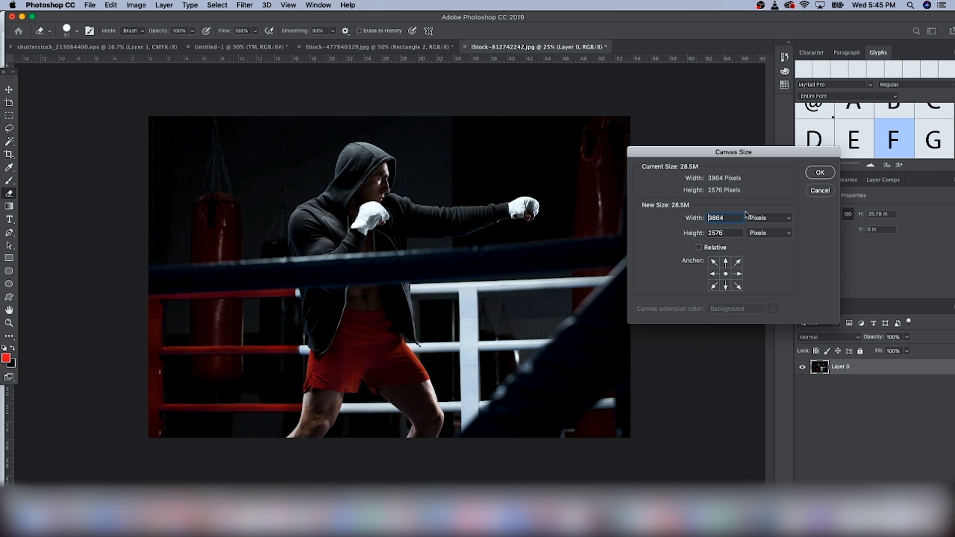
double_click(730, 219)
text(500)
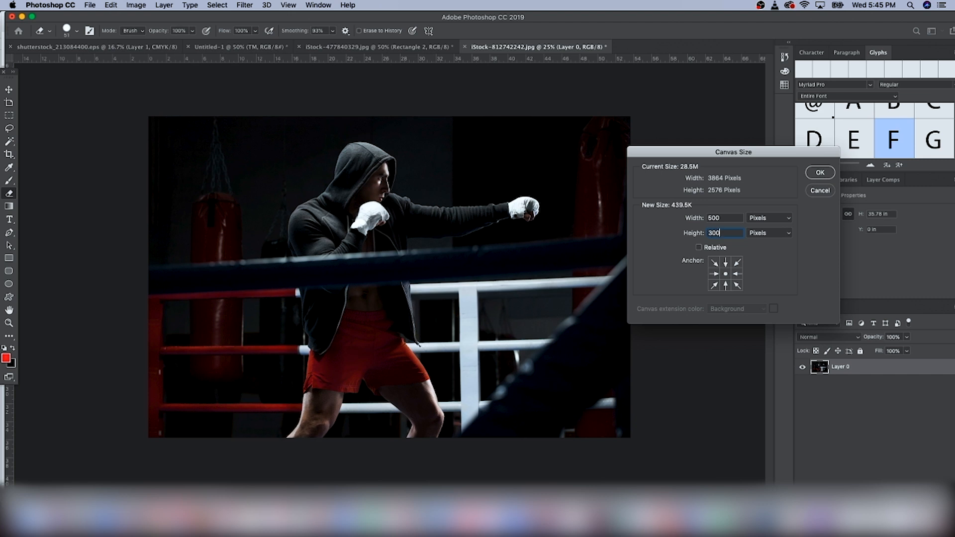
key(Return)
key(Return)
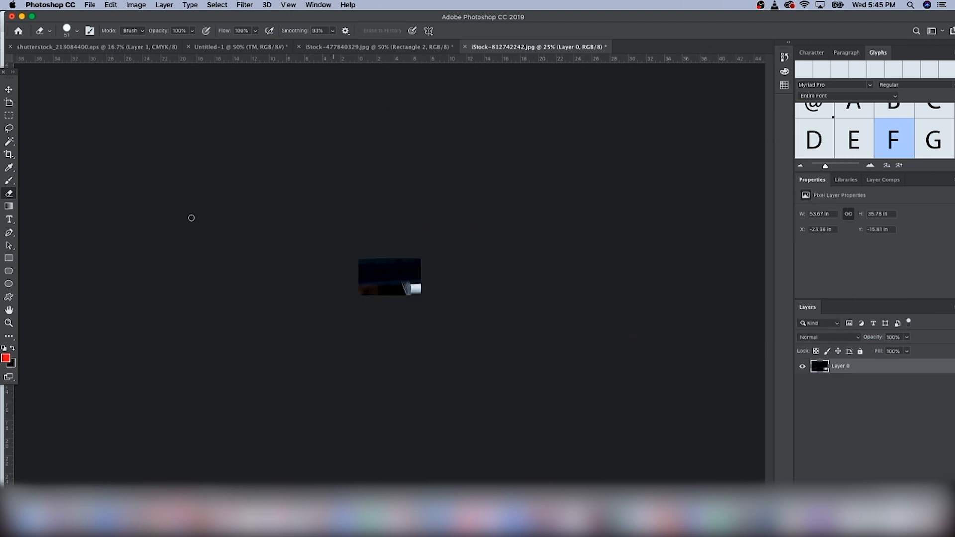
Step: Scale and position the boxer photo so it fills the 500 × 300 canvas
click(8, 90)
drag(631, 112, 246, 373)
drag(198, 418, 395, 289)
drag(438, 252, 398, 278)
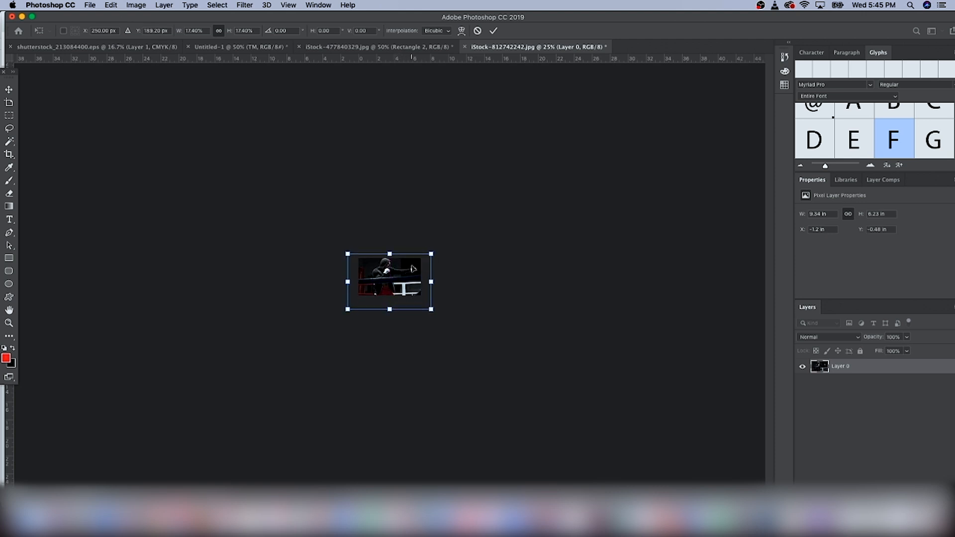
key(super+equal)
key(super+equal)
key(super+equal)
key(Down)
key(Down)
key(Down)
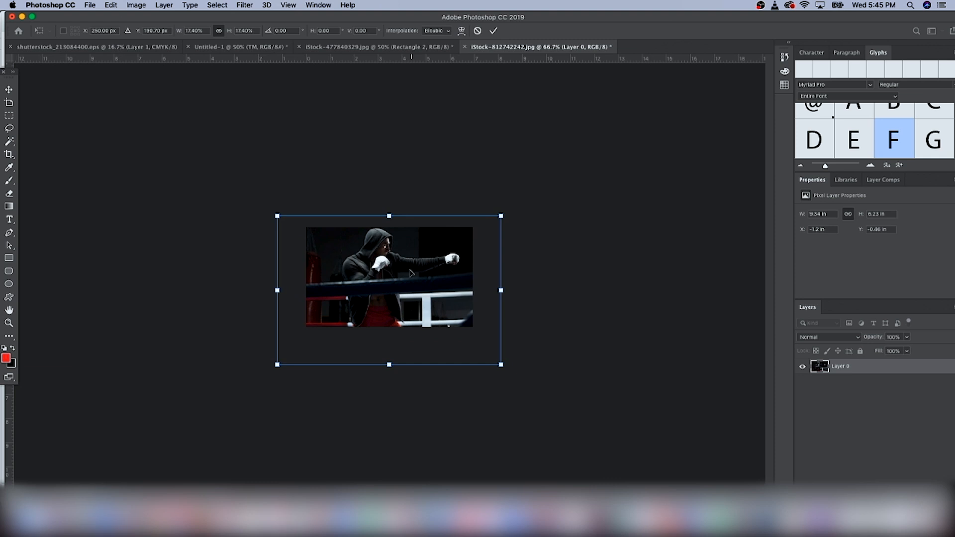
drag(497, 220, 480, 229)
drag(341, 279, 361, 270)
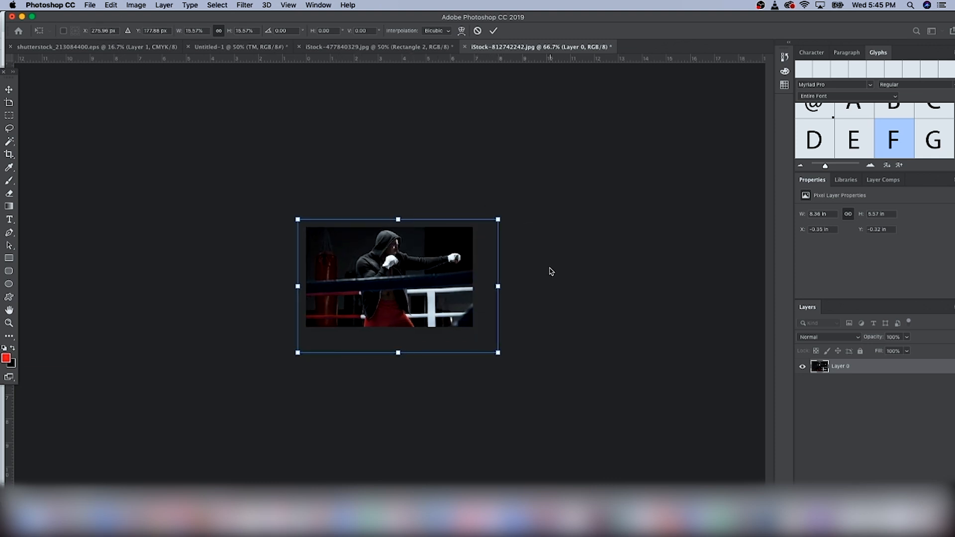
drag(498, 220, 471, 239)
drag(394, 284, 400, 265)
drag(471, 337, 500, 350)
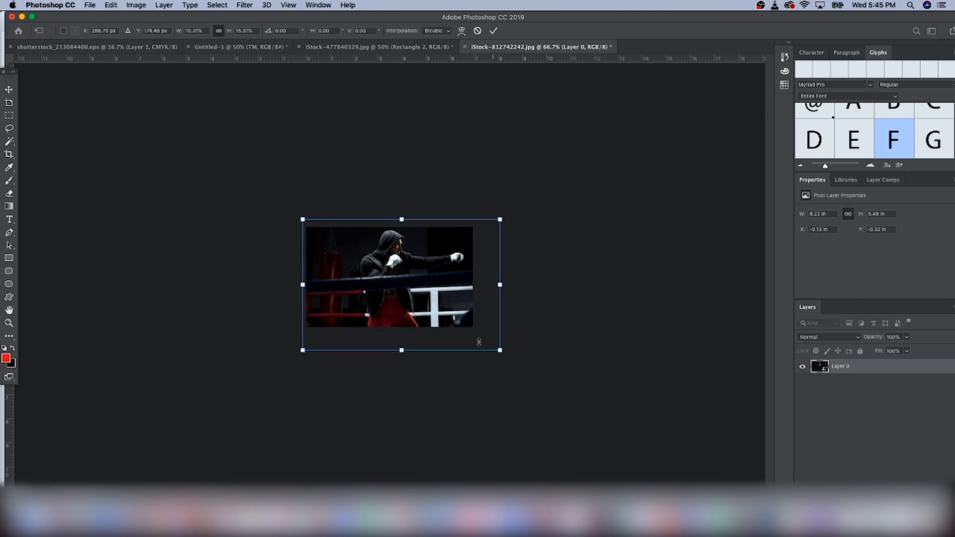
drag(405, 294, 399, 293)
key(Return)
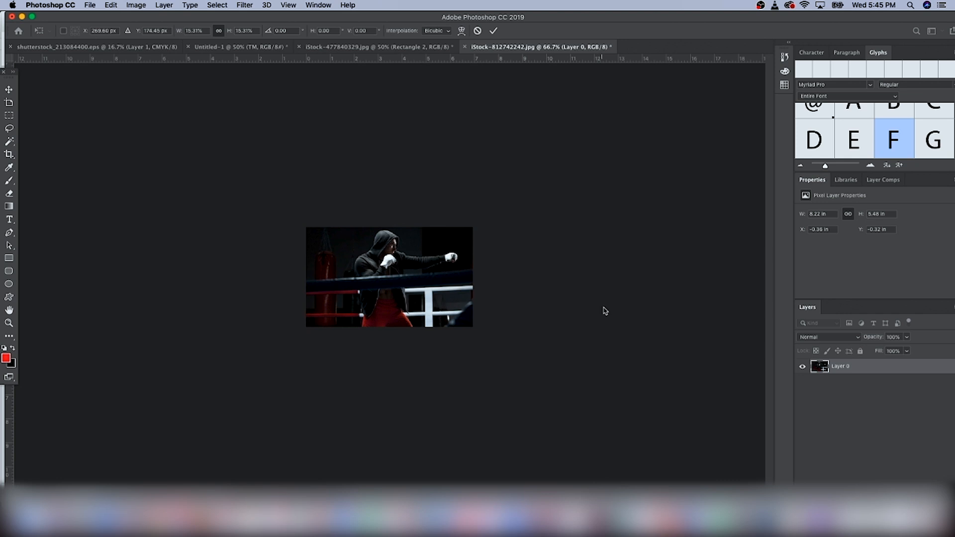
key(super+h)
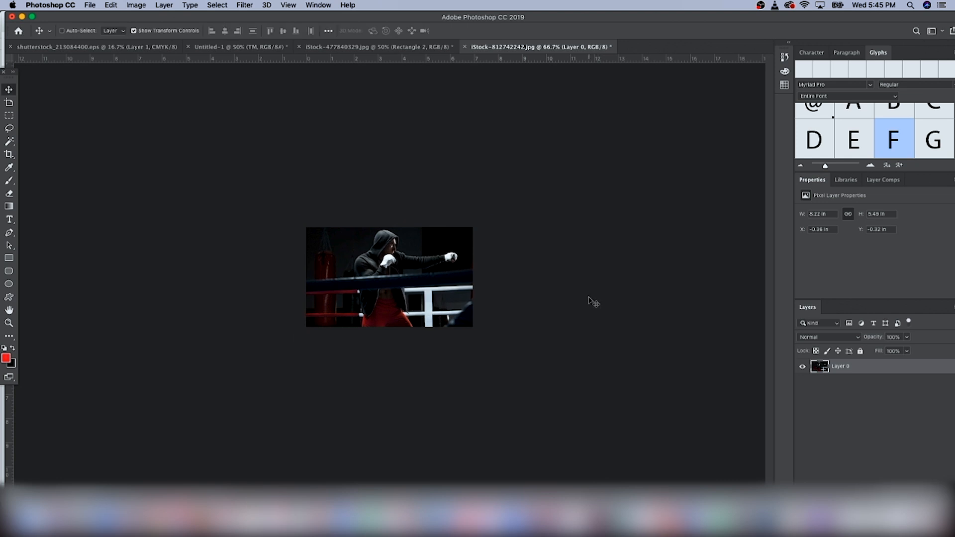
key(super+h)
drag(493, 220, 487, 224)
drag(432, 256, 435, 255)
key(Return)
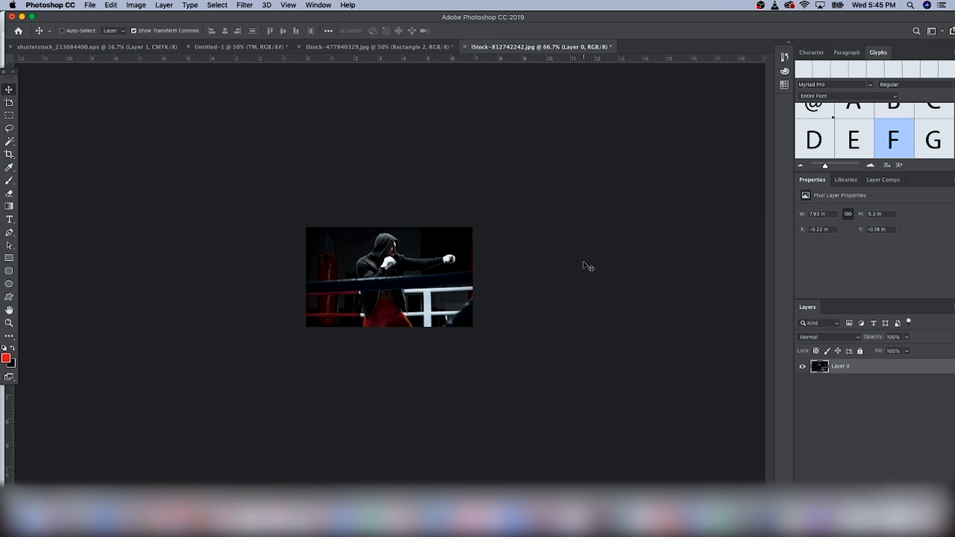
Step: Draw a thin white horizontal rectangle line across the upper part of the photo
click(10, 258)
drag(319, 243, 481, 241)
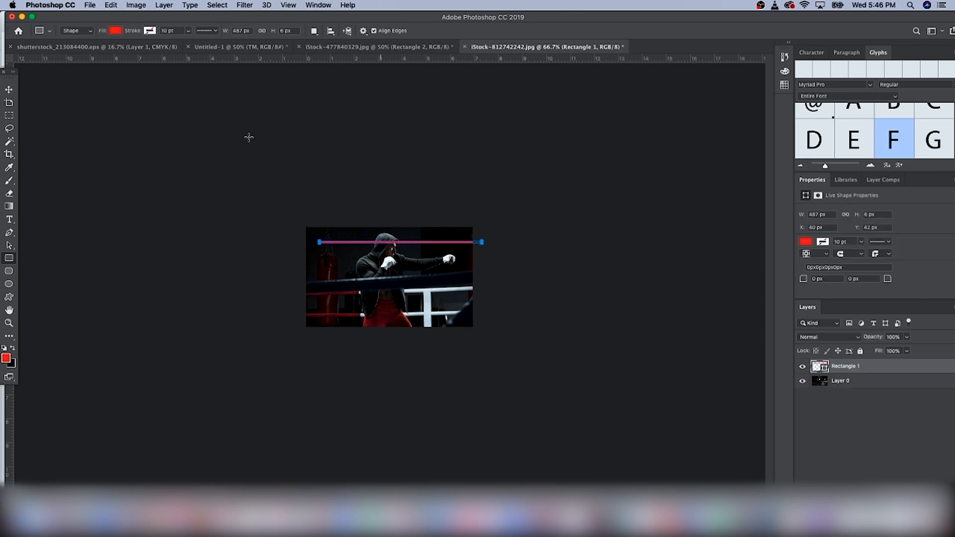
click(118, 32)
click(80, 83)
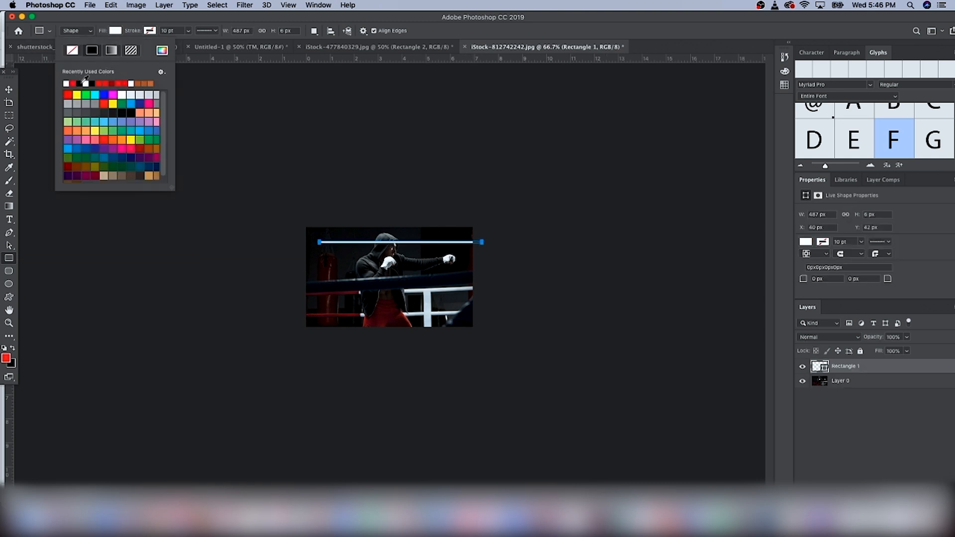
click(11, 90)
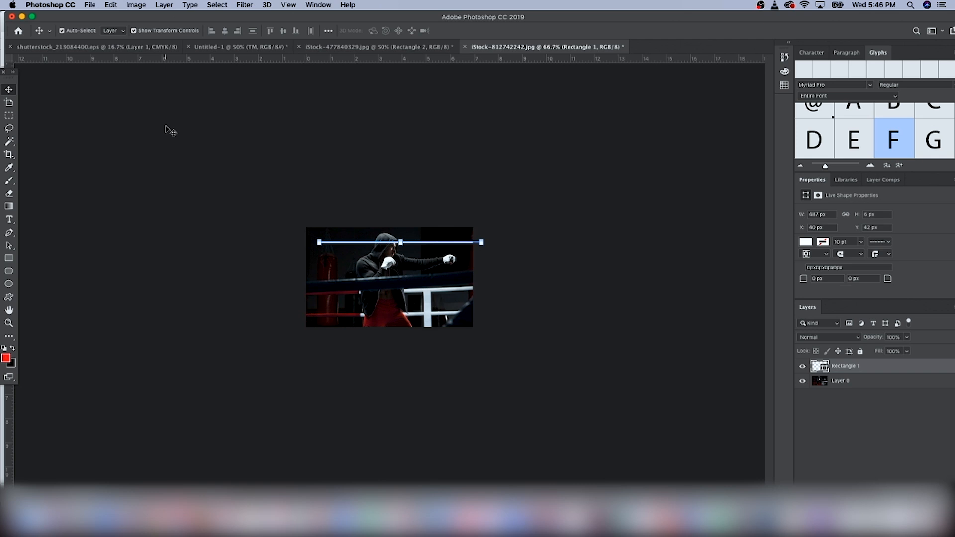
Step: Align the white line to the image's top edge at full width and paste a copy along the bottom edge
key(super+equal)
key(super+equal)
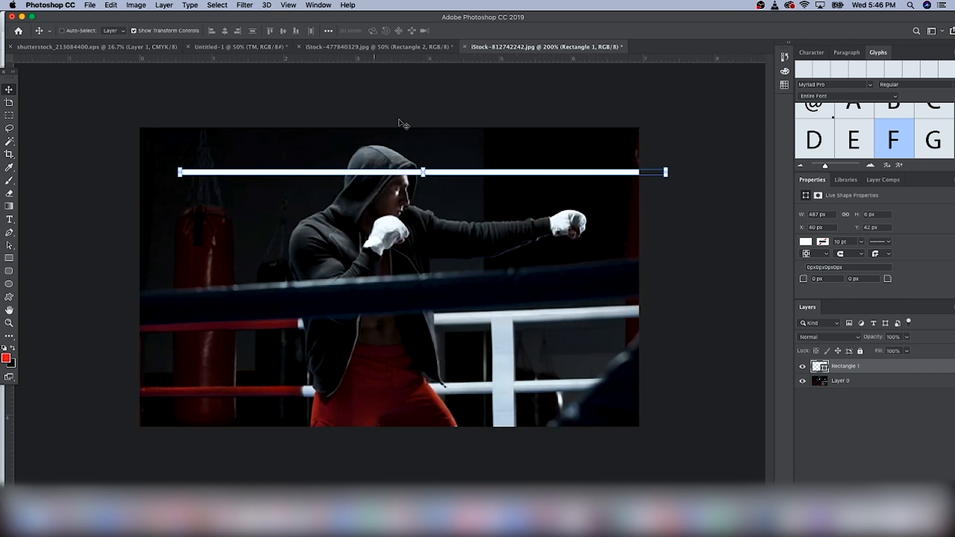
drag(423, 174, 423, 171)
drag(498, 172, 457, 130)
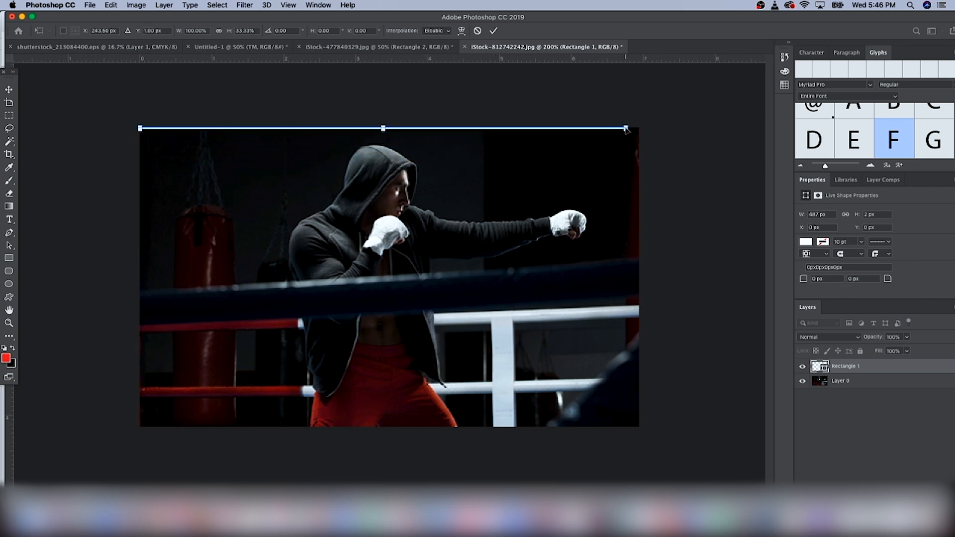
drag(627, 128, 639, 128)
key(Return)
key(super+v)
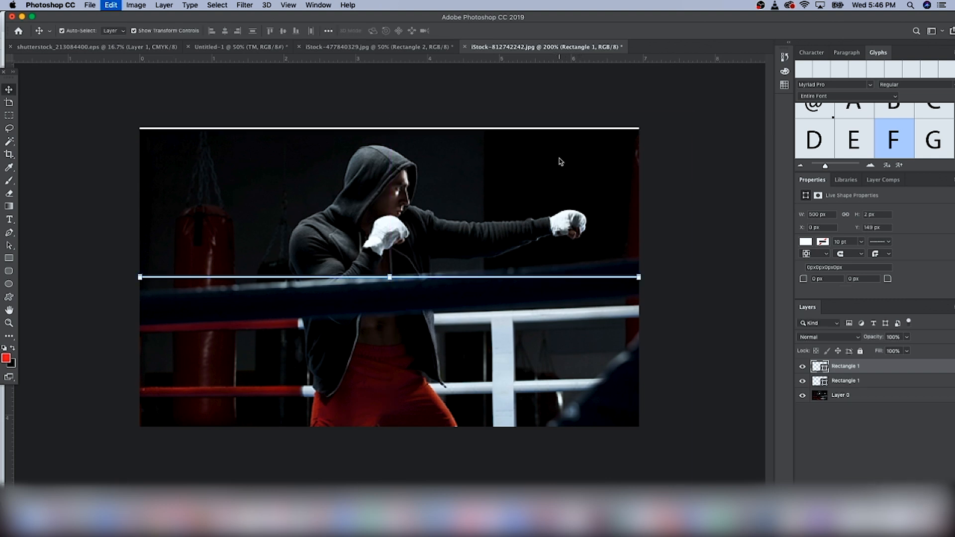
drag(497, 277, 497, 426)
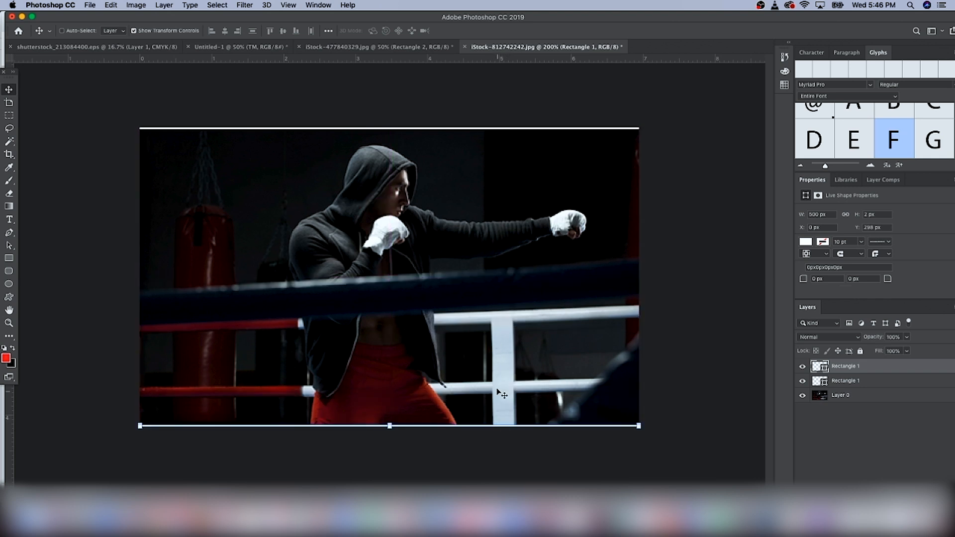
Step: Paste another copy of the line, rotate it 90°, and place it along the left edge
key(super+v)
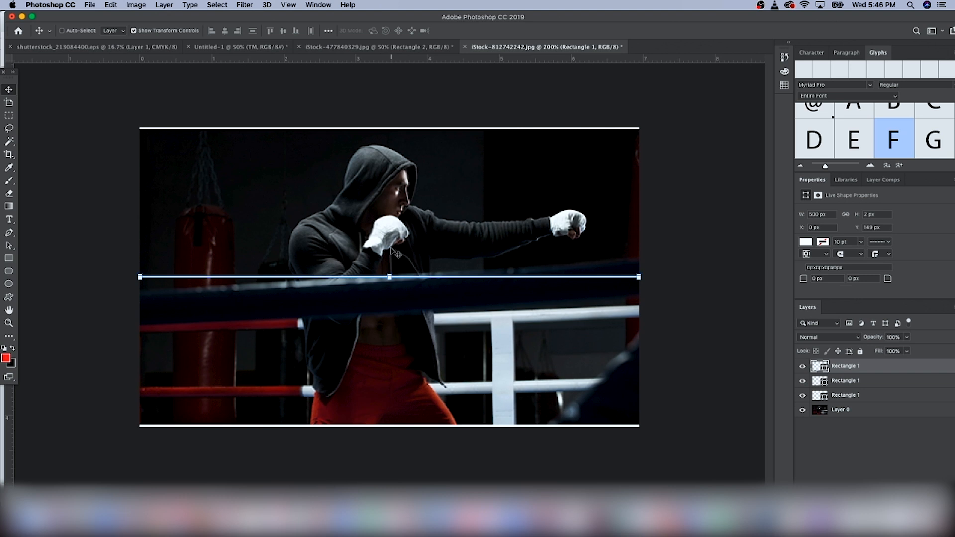
key(super+t)
drag(389, 265, 384, 267)
drag(293, 31, 273, 28)
text(90)
key(Return)
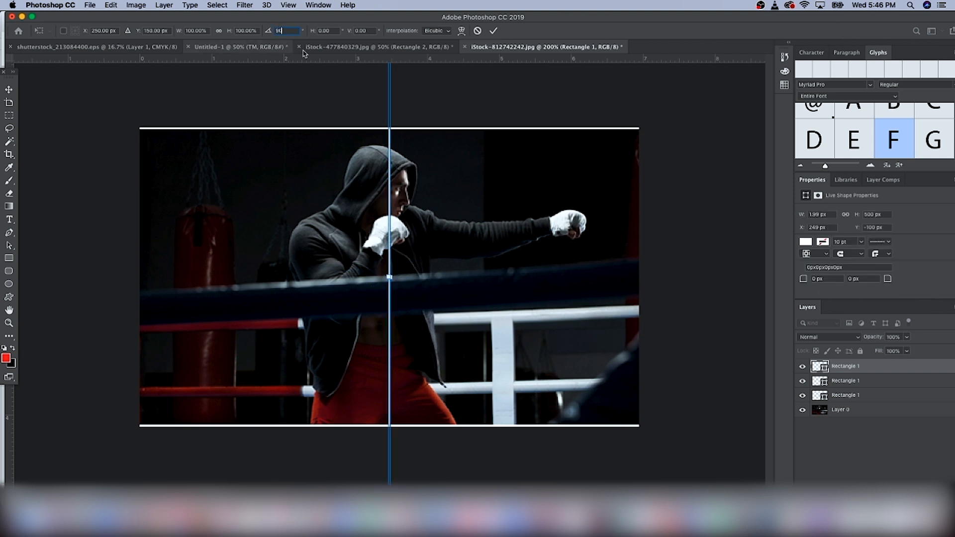
drag(390, 179, 142, 175)
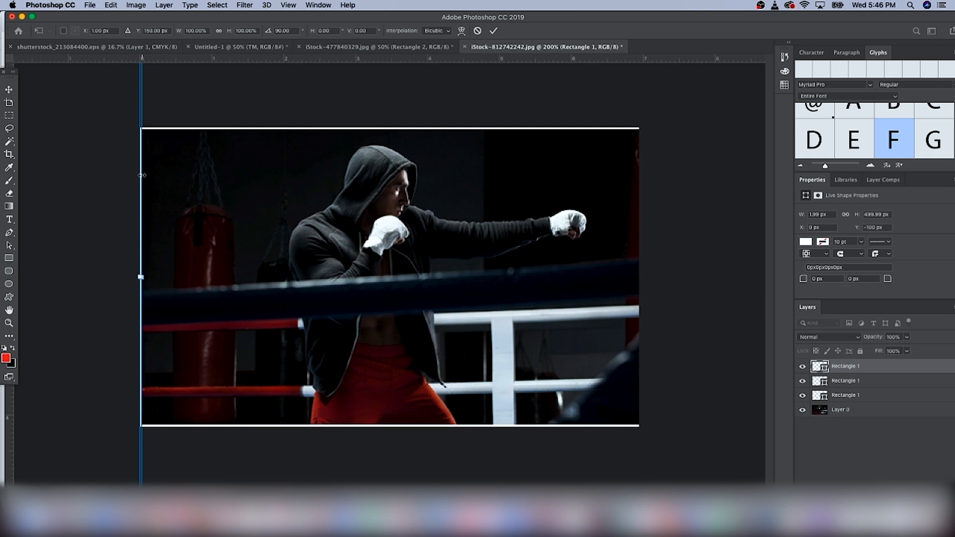
key(Return)
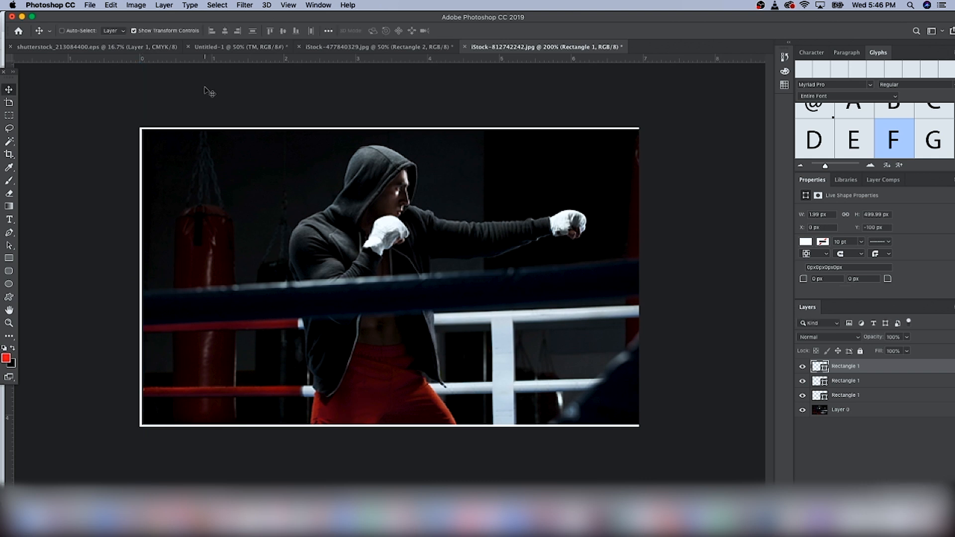
Step: Paste a copy of the vertical line and place it along the right edge to complete the frame
key(super+v)
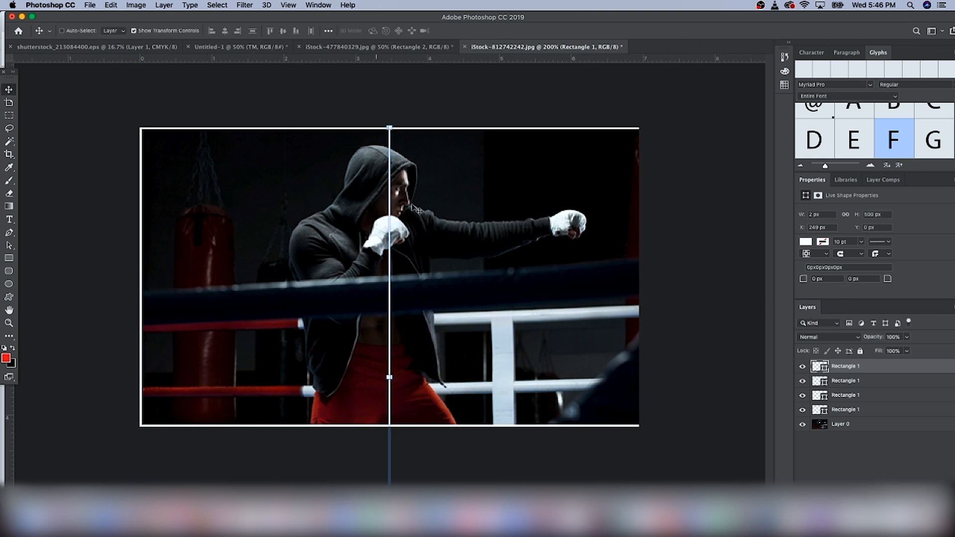
drag(392, 203, 639, 189)
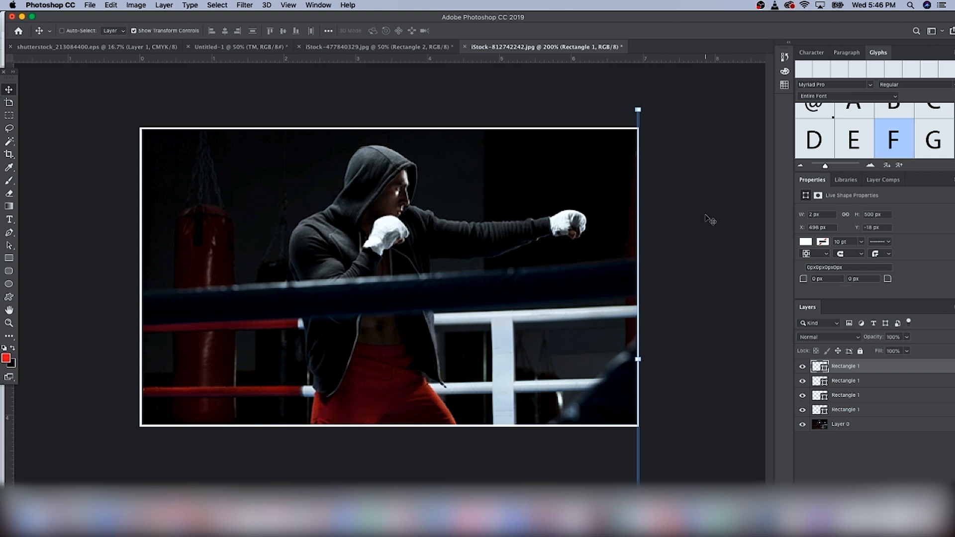
key(super+minus)
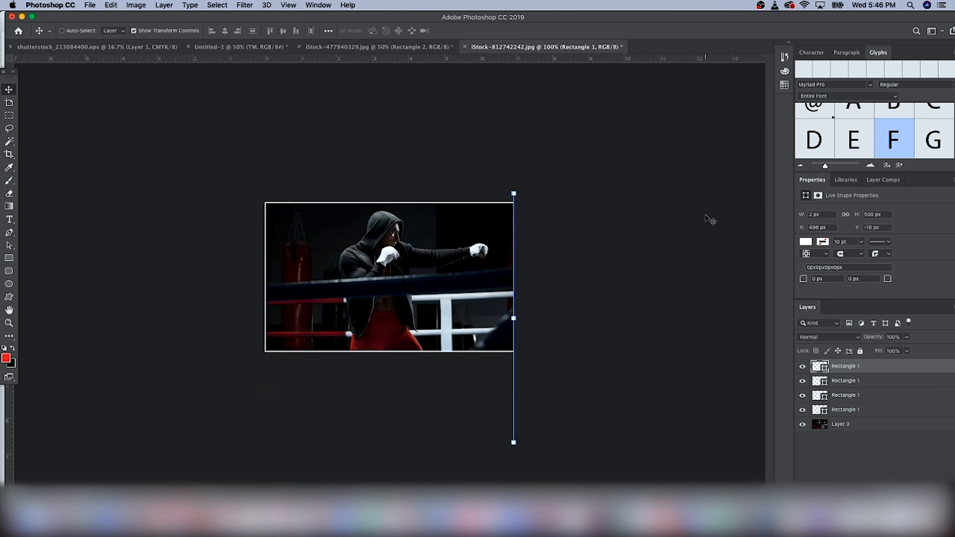
key(super+h)
Step: Add a "SHOP" text layer on the left side of the photo
click(9, 220)
click(317, 279)
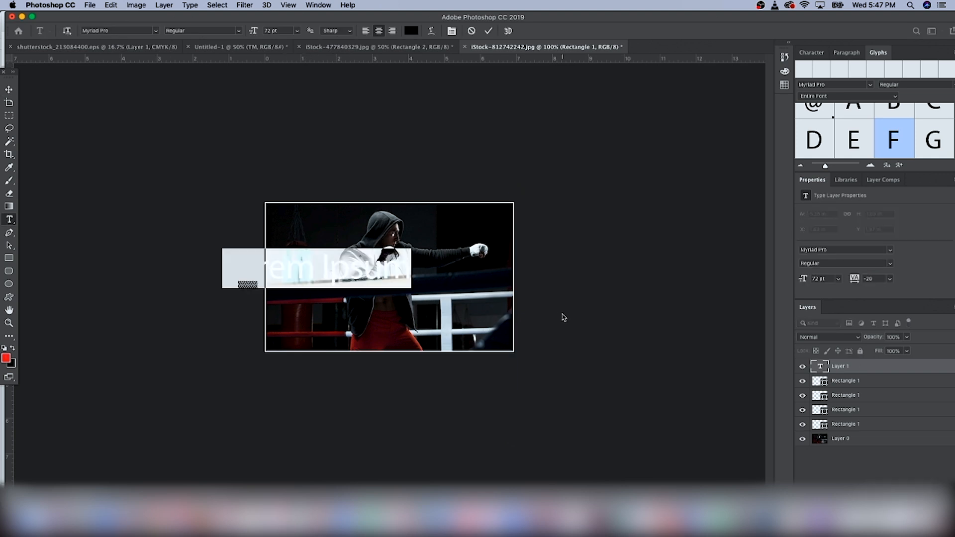
text(SHOP)
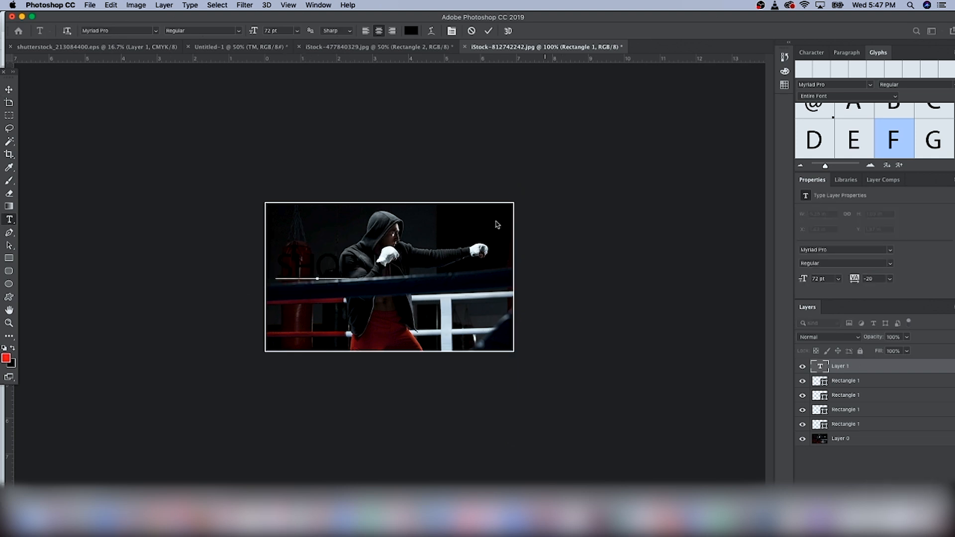
Step: Set the SHOP text's font to DELIRIUM NEON NCV
key(super+a)
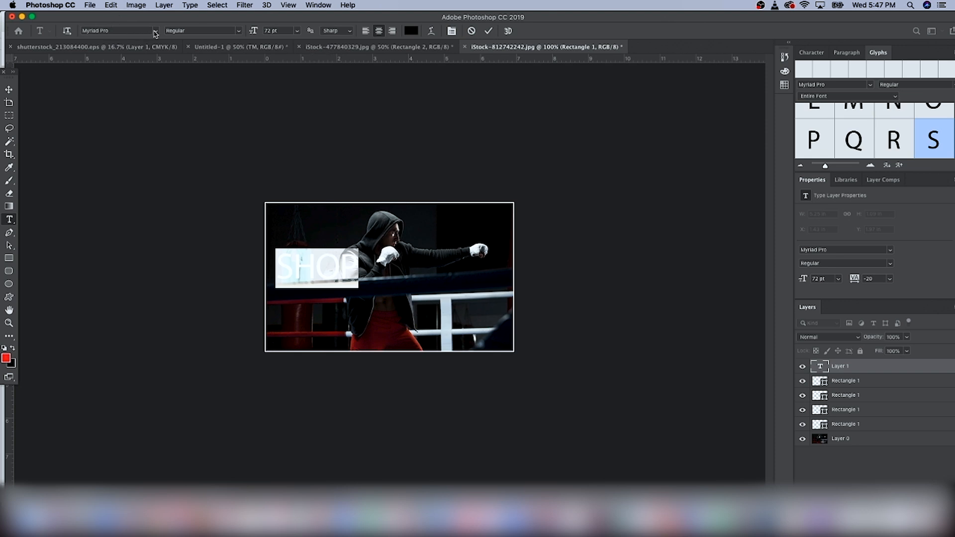
click(155, 32)
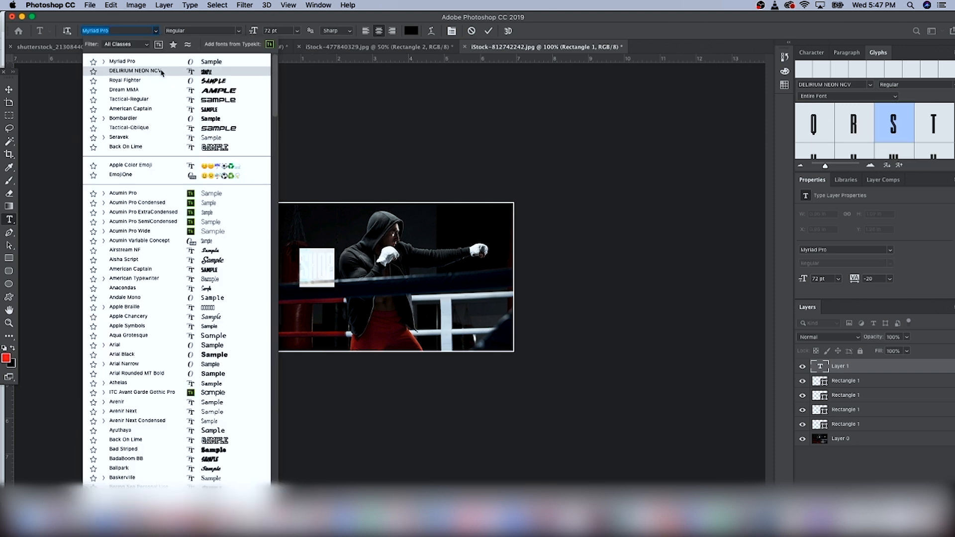
click(161, 72)
click(8, 89)
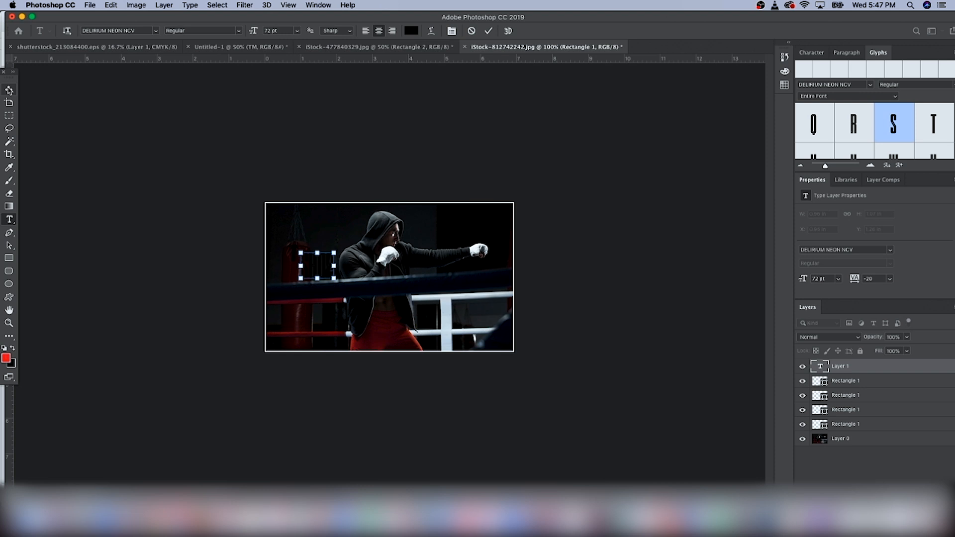
Step: Add a second text layer reading "TOPS" below the SHOP heading
click(9, 219)
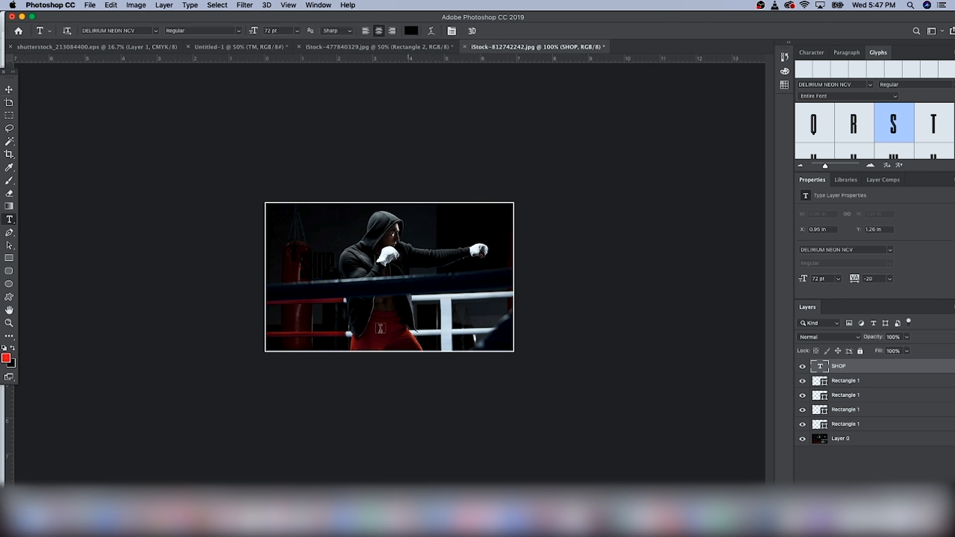
click(327, 315)
key(BackSpace)
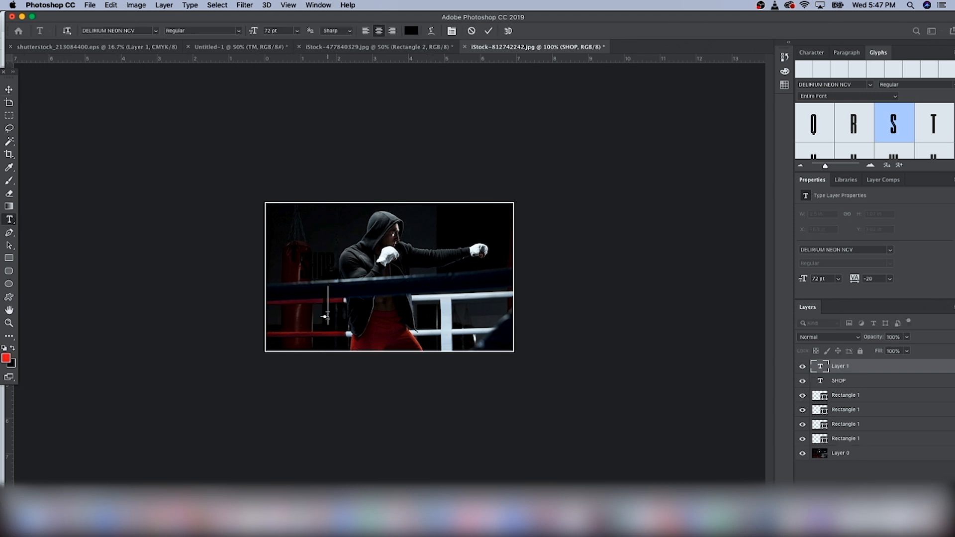
text(TOPS)
Step: Reposition the TOPS text beneath SHOP and select the SHOP layer
click(9, 89)
mouse_move(311, 296)
mouse_down()
mouse_move(318, 300)
mouse_move(299, 282)
mouse_move(293, 303)
mouse_up()
shift+click(836, 381)
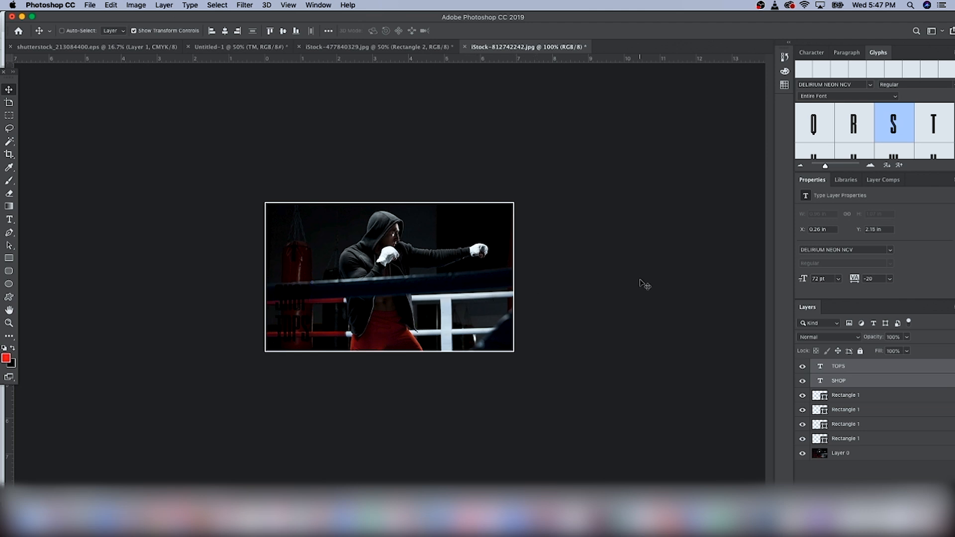
Step: Color the TOPS text red (#ed1c24)
click(840, 367)
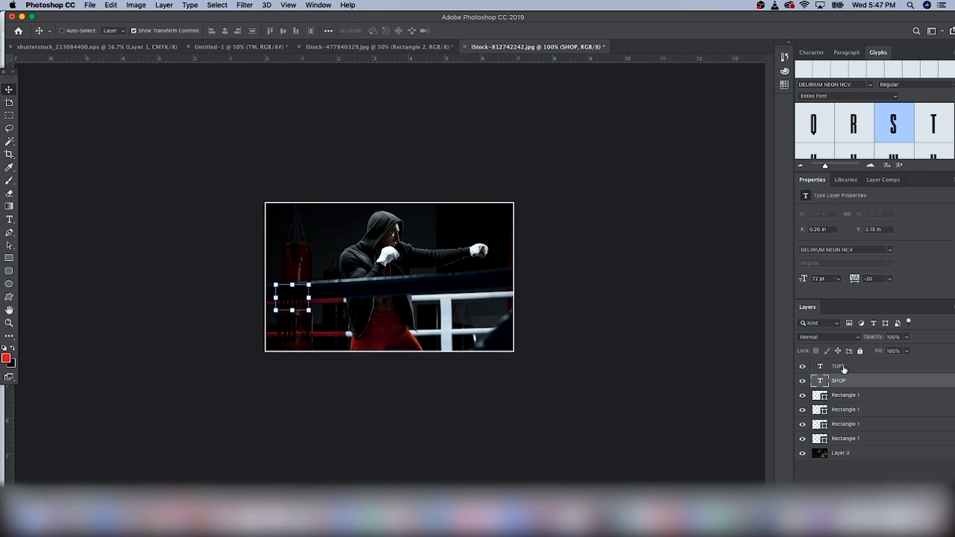
click(10, 220)
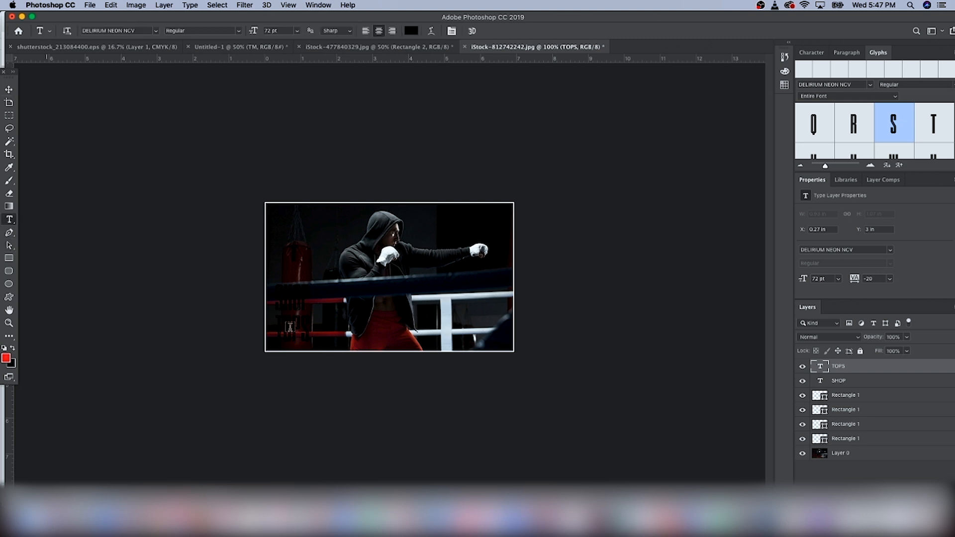
double_click(301, 332)
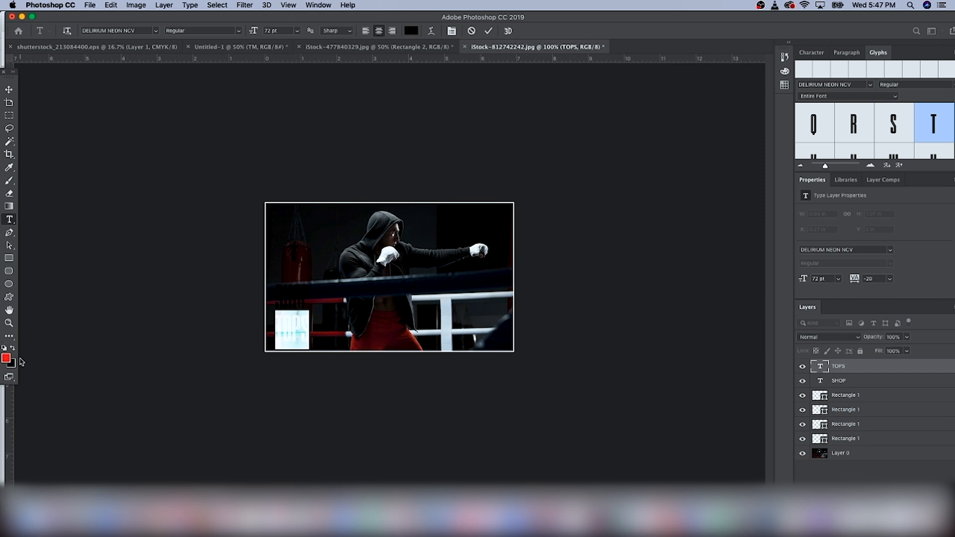
click(6, 357)
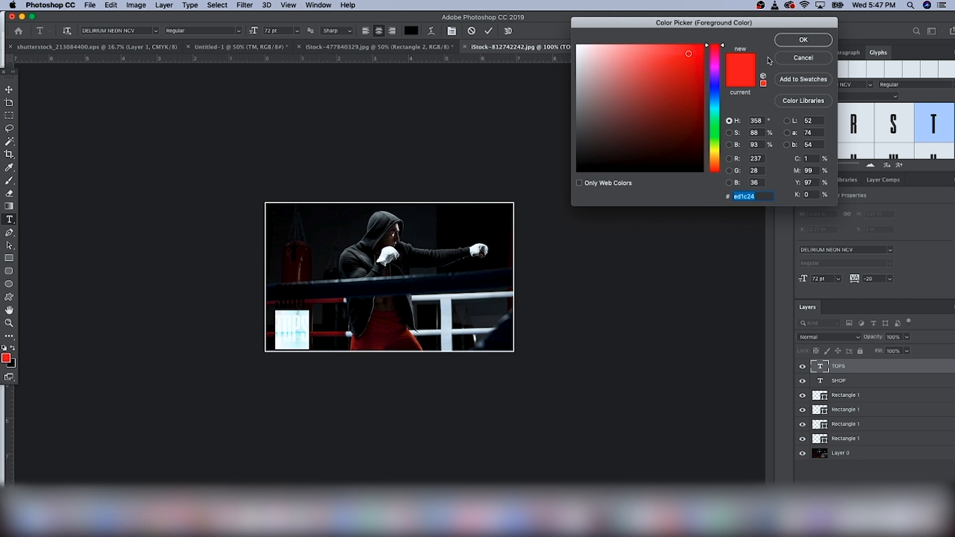
click(802, 39)
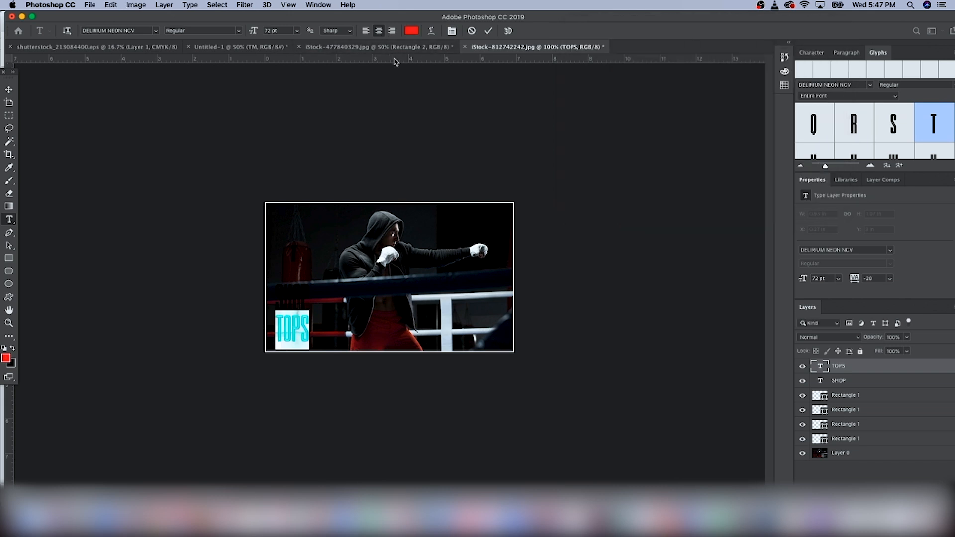
click(398, 244)
Step: Color the SHOP text with the same red, ed1c24
double_click(284, 305)
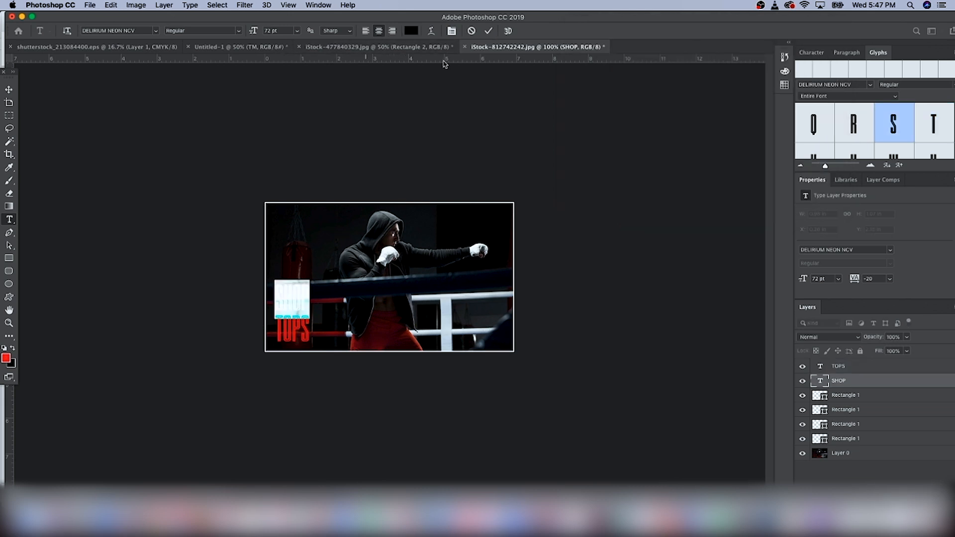
click(410, 30)
text(ed1c24)
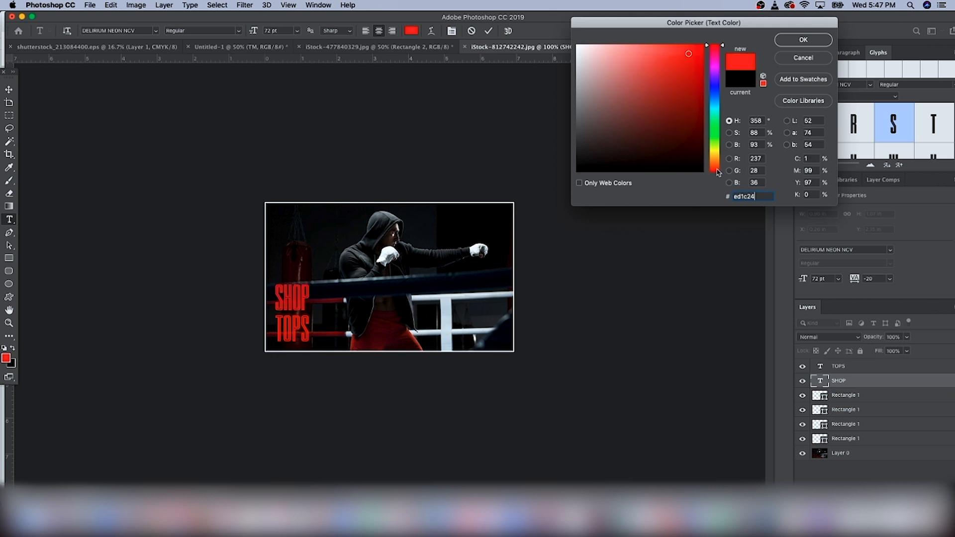
click(802, 39)
click(514, 167)
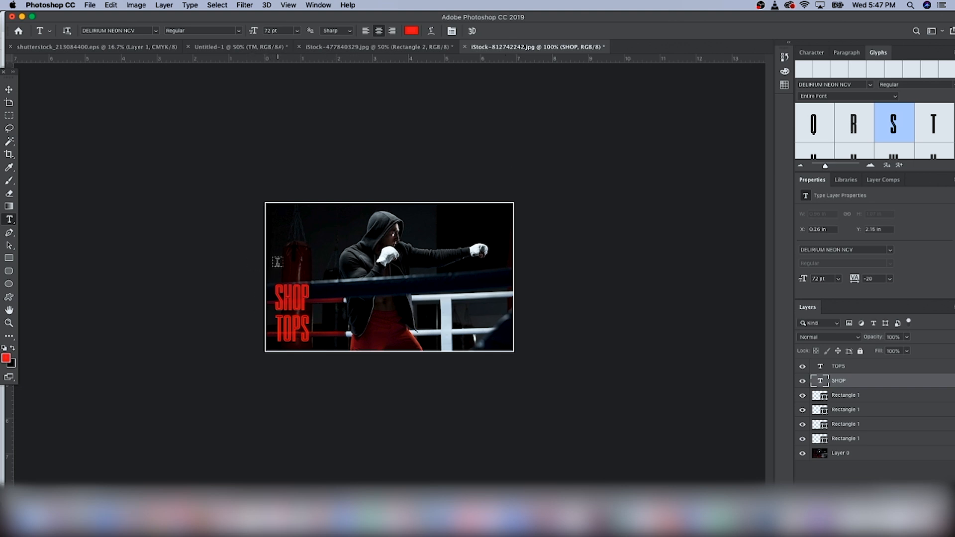
Step: Change the TOPS text's font to Royal Fighter
click(843, 370)
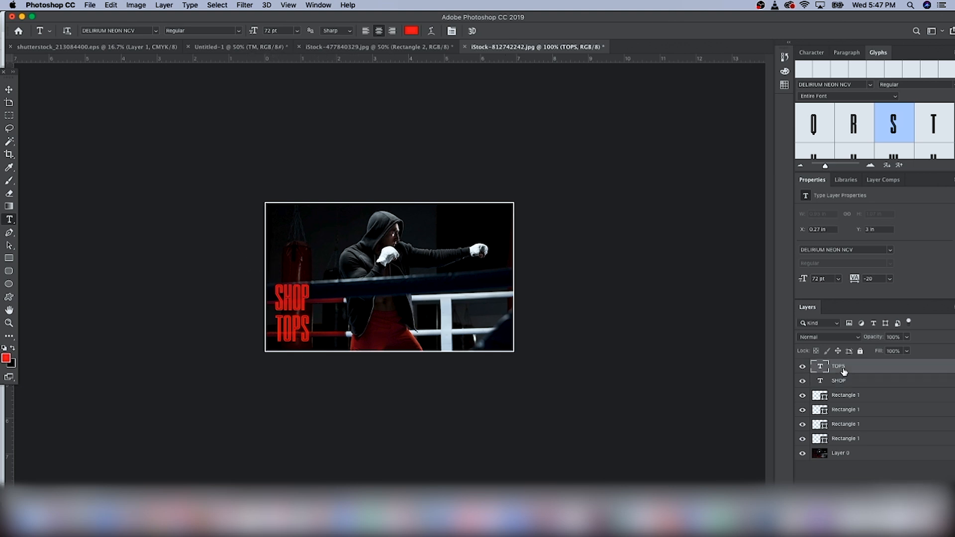
click(10, 88)
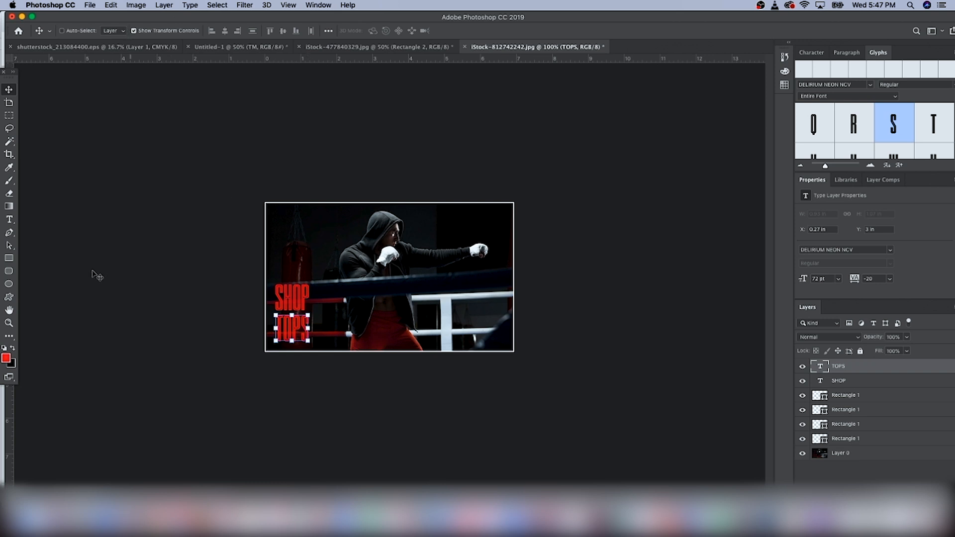
click(11, 219)
double_click(303, 332)
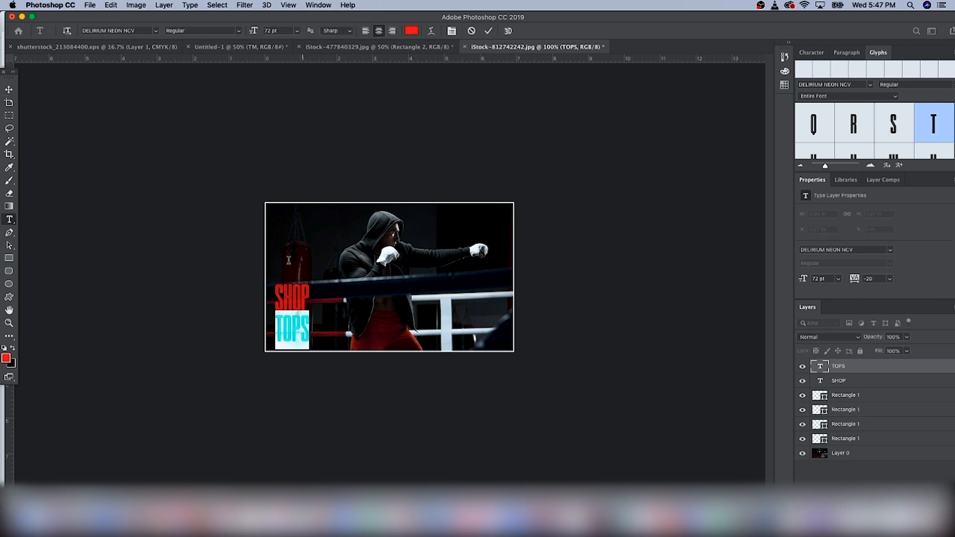
click(157, 31)
key(Down)
key(Down)
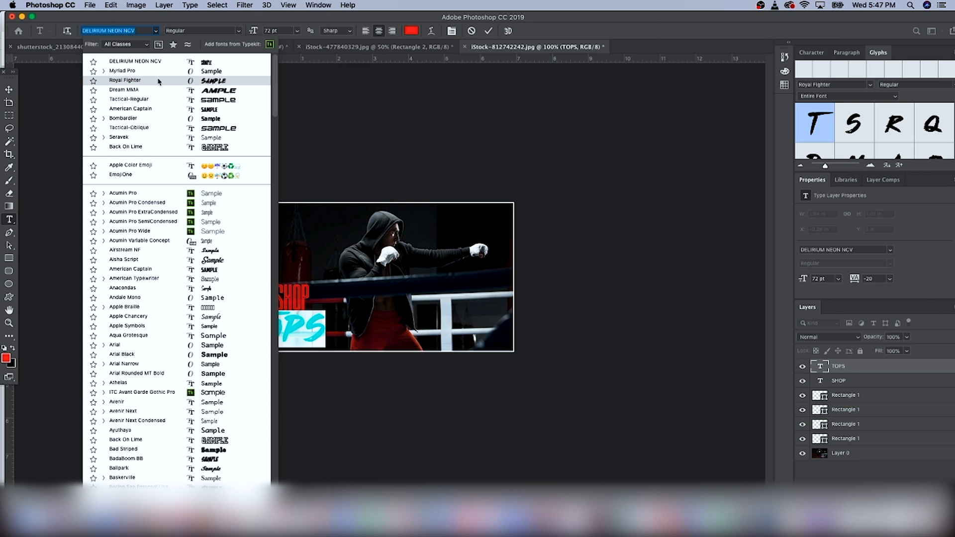
key(Return)
click(8, 89)
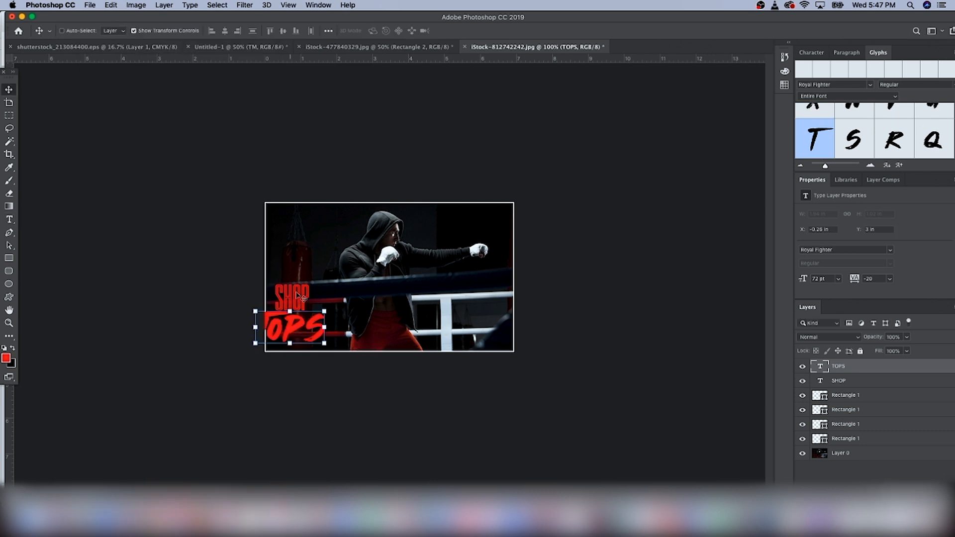
Step: Nudge the headings into place and scale the SHOP and TOPS text up together to about 97 pt
drag(296, 333, 303, 332)
shift+click(867, 383)
key(Left)
key(Left)
key(Left)
key(Left)
key(Left)
key(super+t)
drag(337, 284, 362, 262)
key(Return)
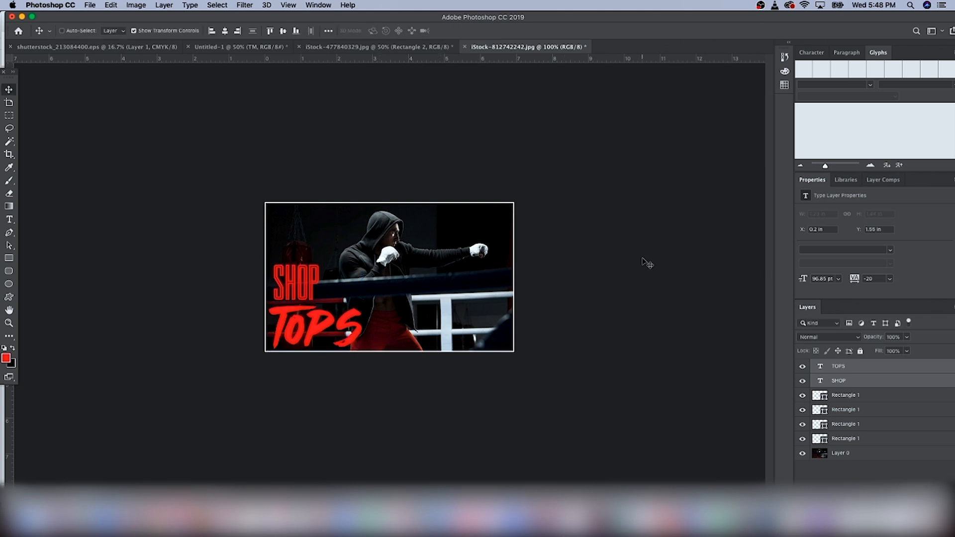
Step: Add a Drop Shadow layer style to the SHOP text with its default settings
click(827, 381)
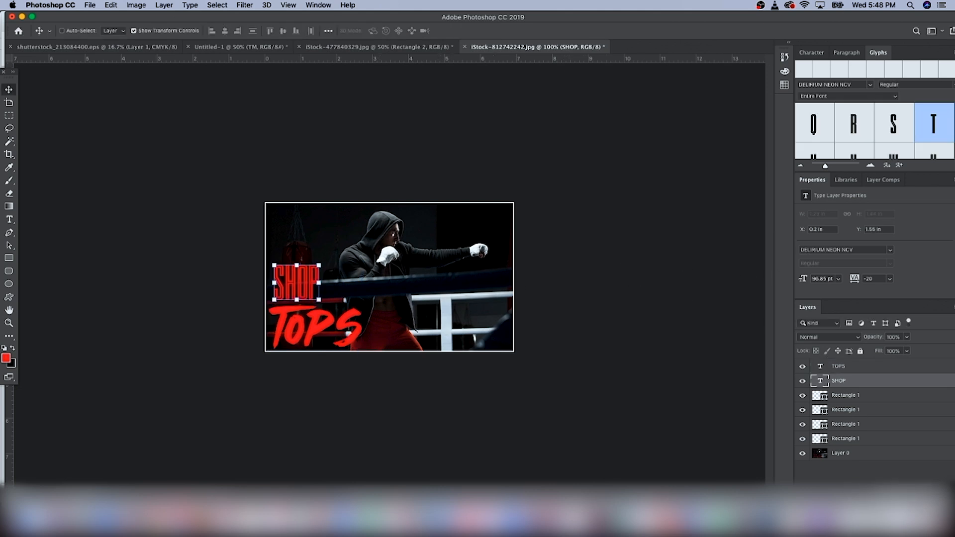
click(872, 490)
click(896, 474)
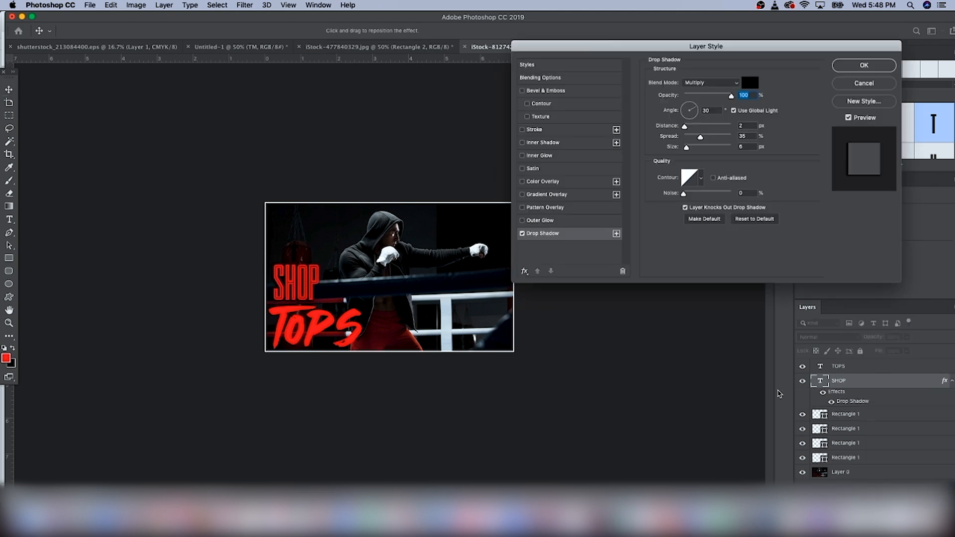
click(864, 65)
Step: Add a Drop Shadow layer style to the TOPS text, nudging the spread slightly
click(837, 367)
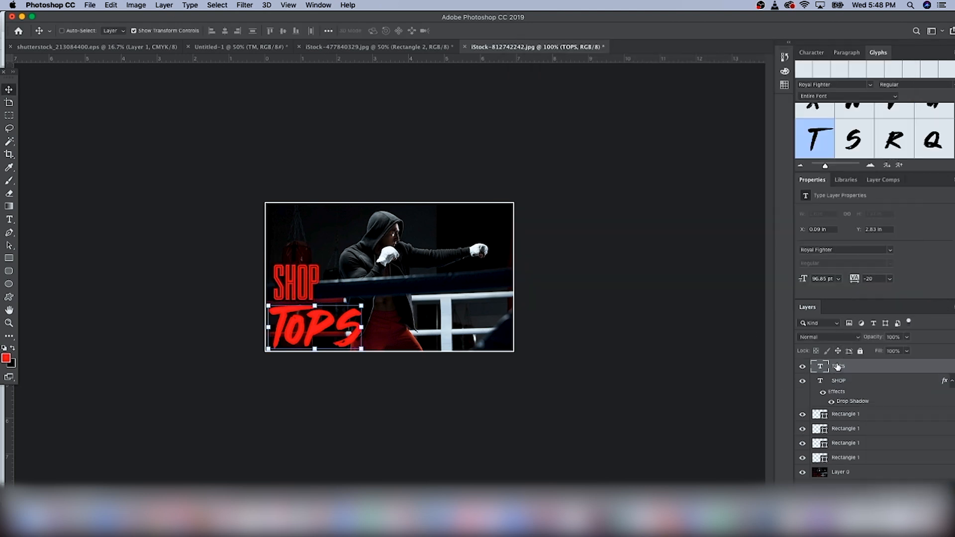
click(871, 490)
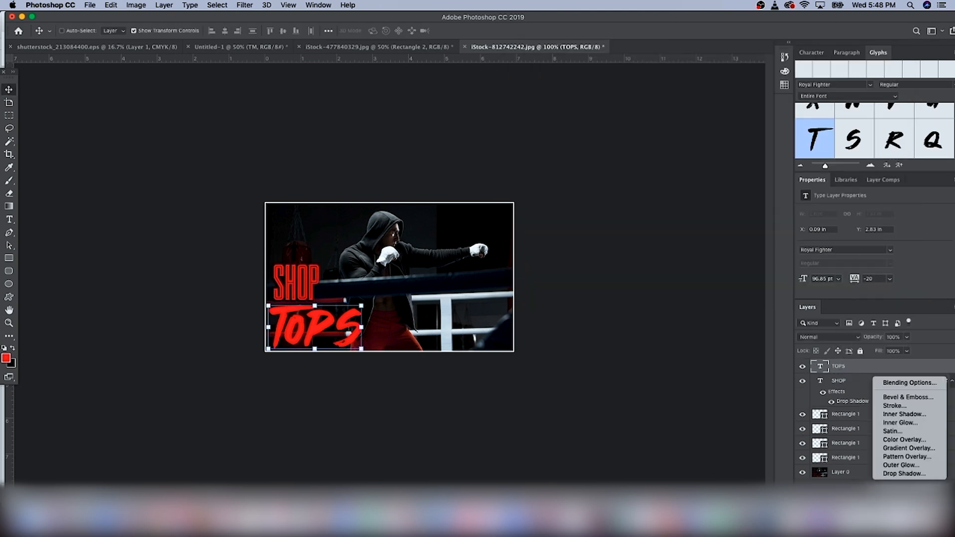
click(891, 474)
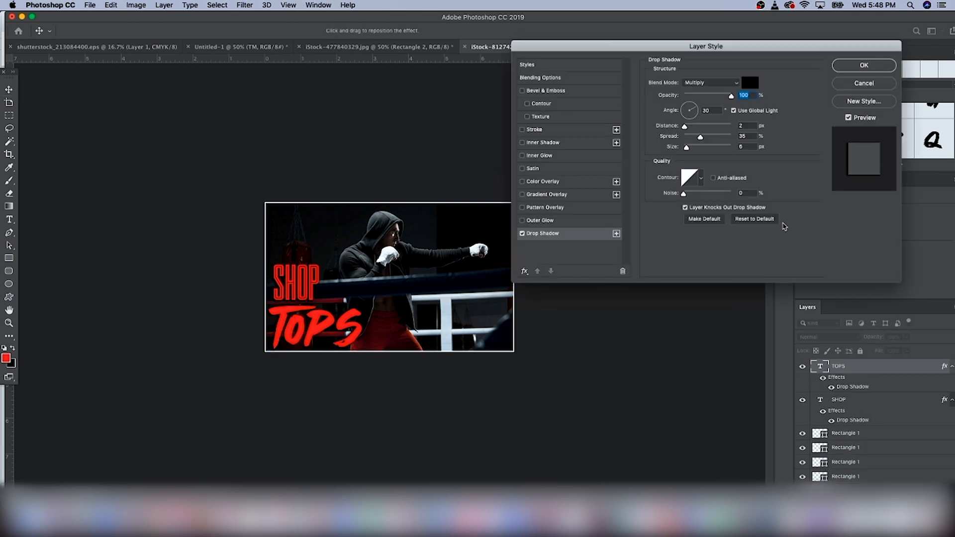
drag(702, 140, 705, 140)
click(864, 66)
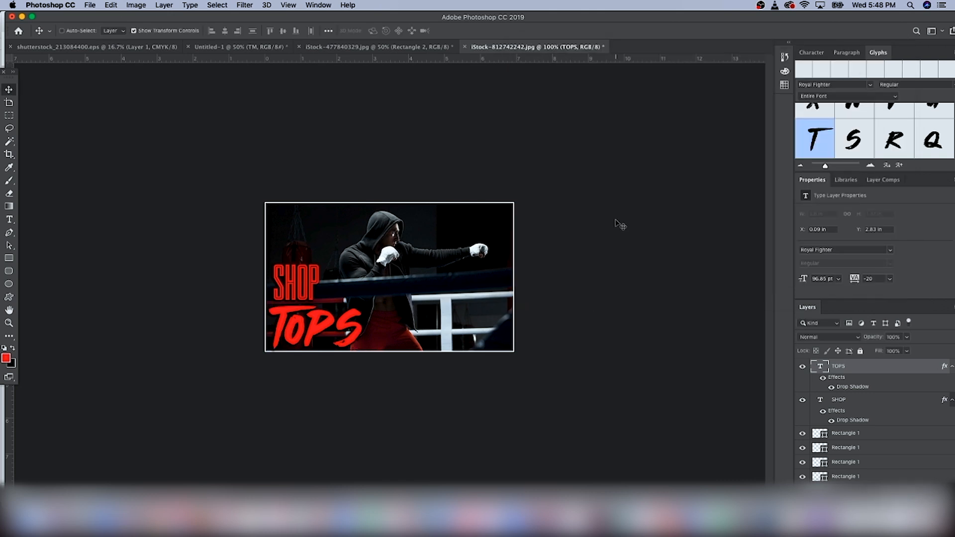
Step: Draw a black rectangle about 749 x 459 px covering the whole canvas and move it beneath the photo layer
scroll(852, 448, down, 1)
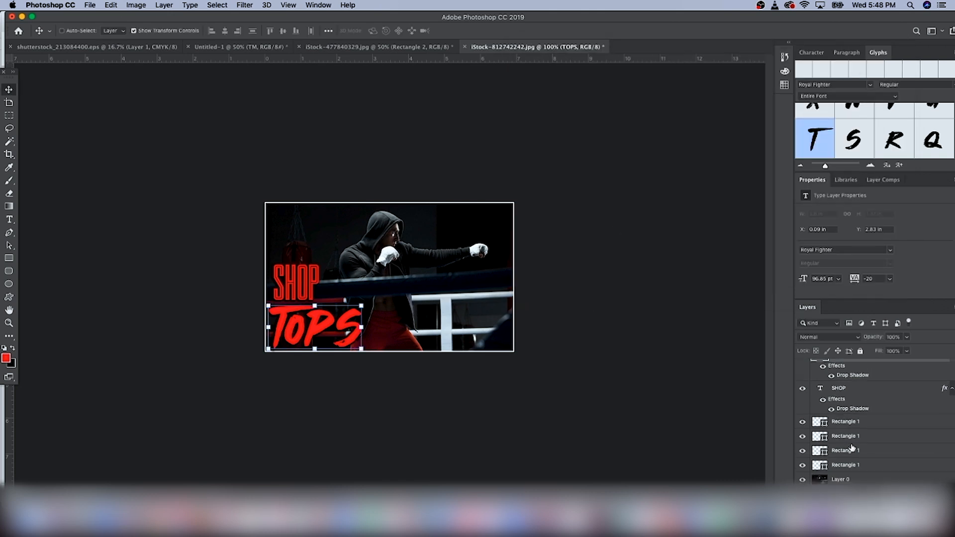
click(857, 481)
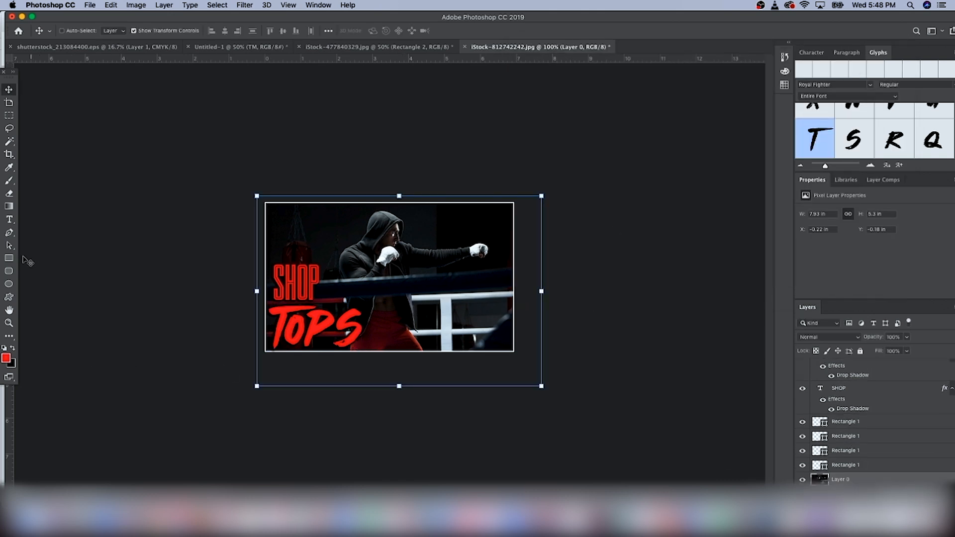
click(7, 357)
text(000000)
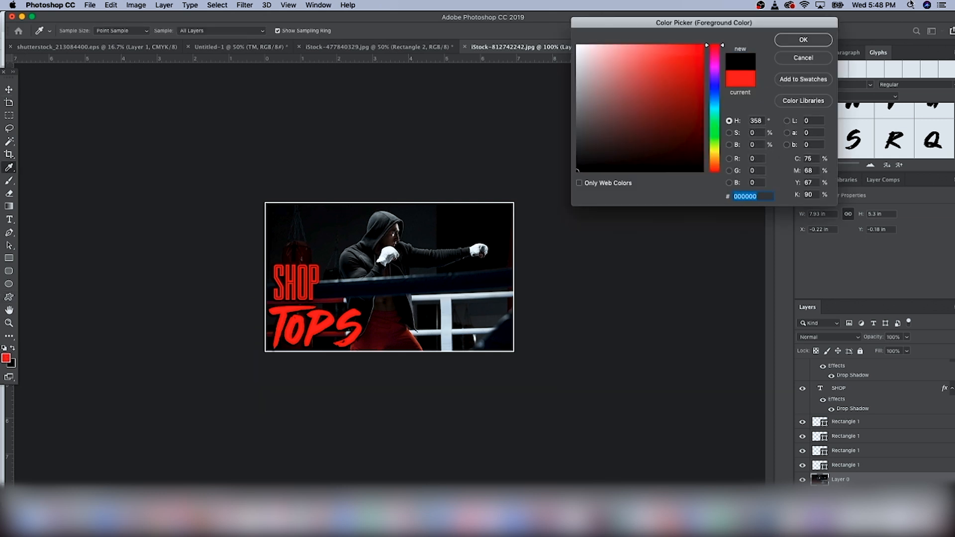
click(813, 40)
click(9, 258)
drag(224, 171, 598, 400)
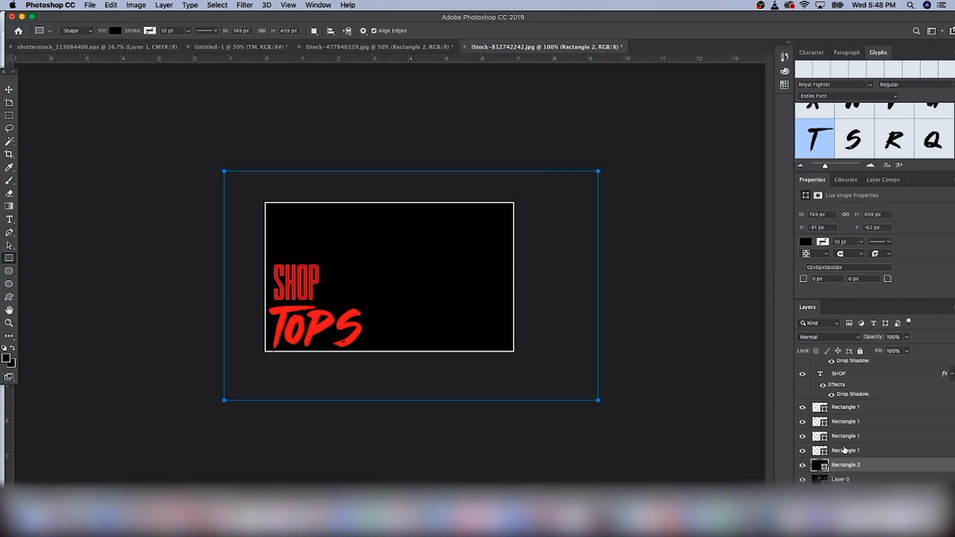
drag(842, 468, 841, 485)
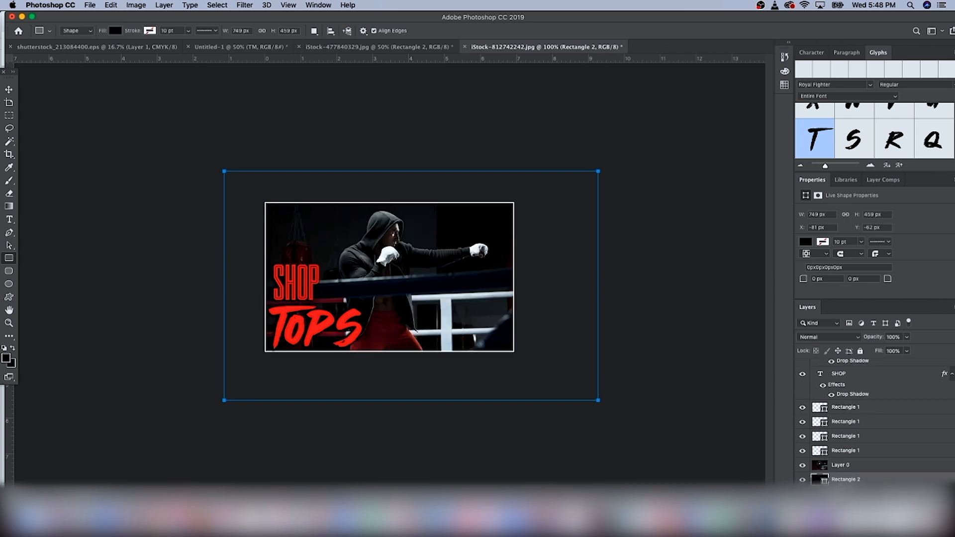
Step: Add a layer mask to the photo and draw a gradient on it to fade the lower-left corner into black
click(843, 466)
click(863, 491)
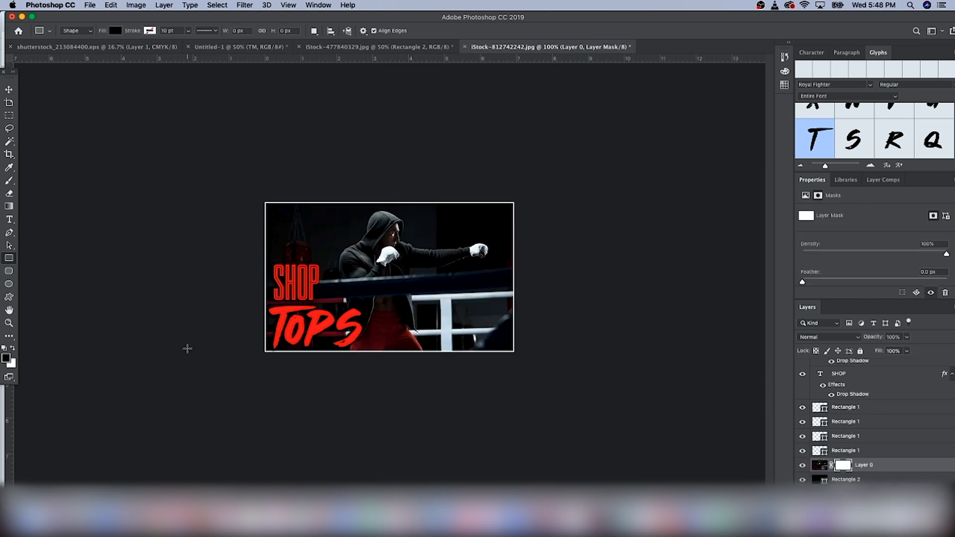
click(9, 206)
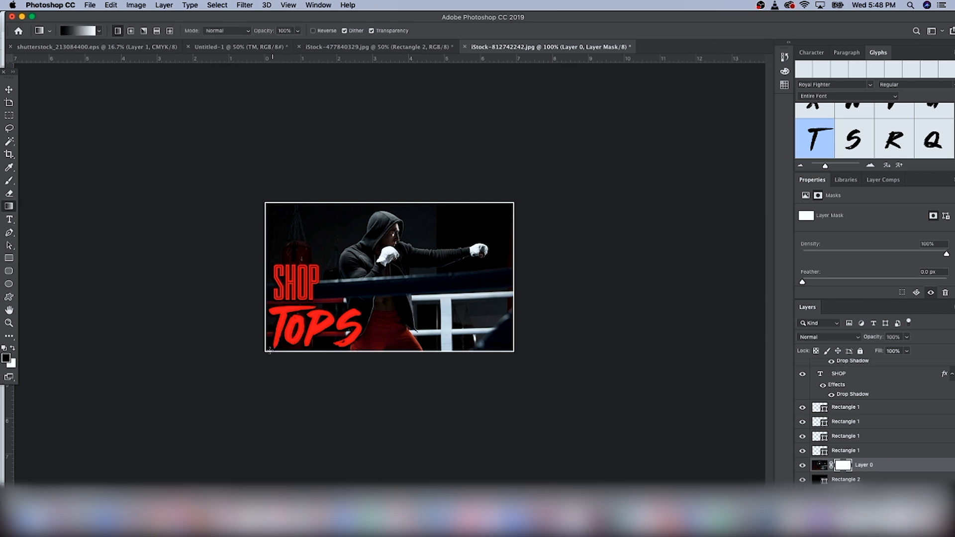
drag(309, 312, 375, 269)
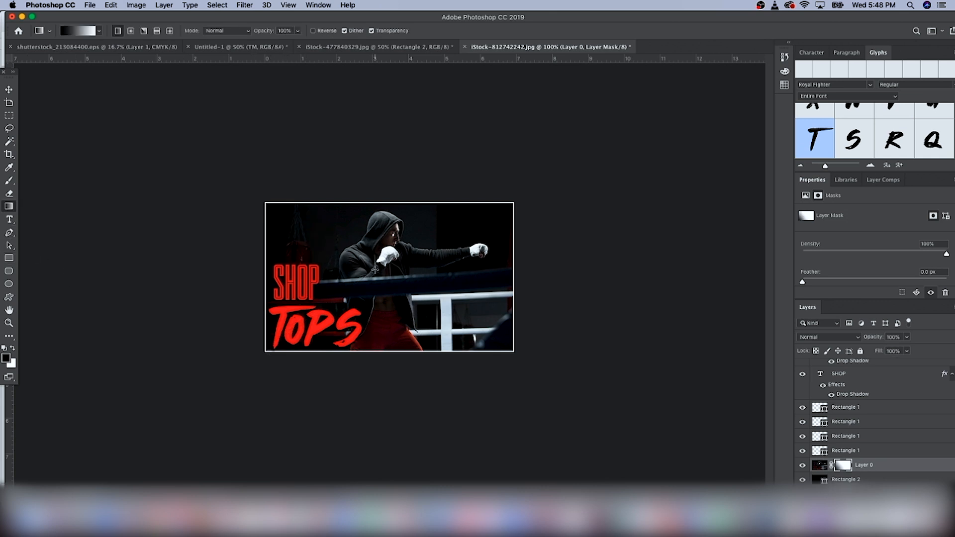
Step: Select both the SHOP and TOPS layers and nudge them slightly to the right
scroll(864, 379, up, 1)
click(857, 372)
shift+click(852, 402)
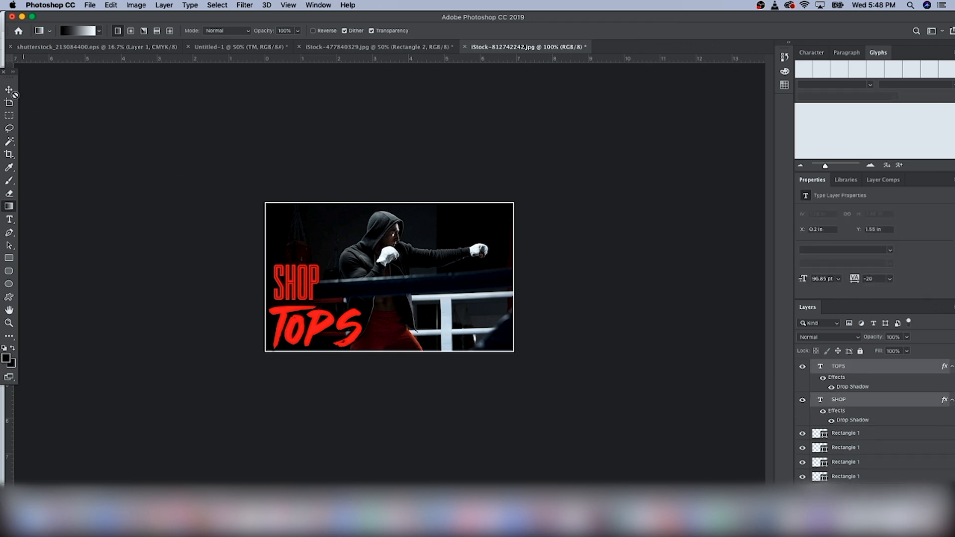
click(9, 90)
key(Right)
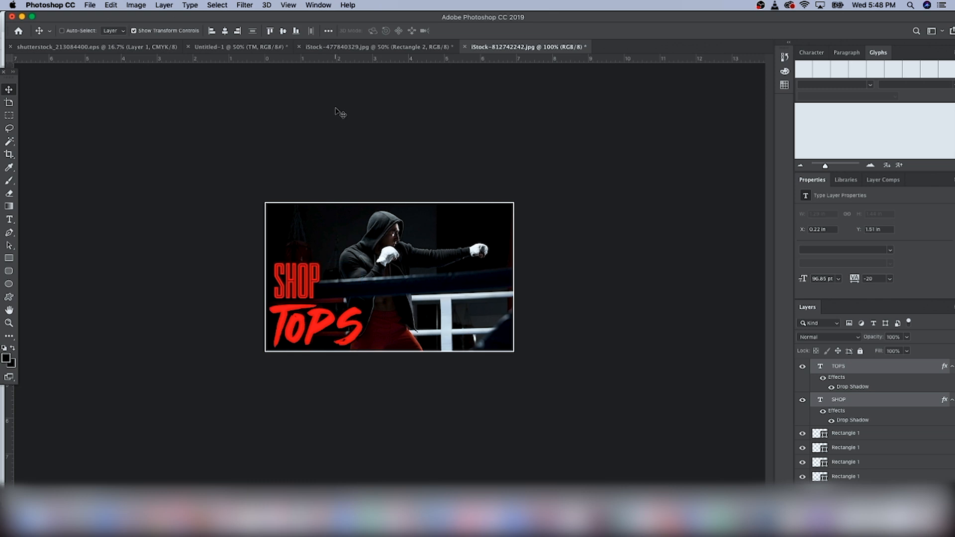
Step: Save the banner as FightCartelTopCategory in Downloads, changing the file format
click(89, 5)
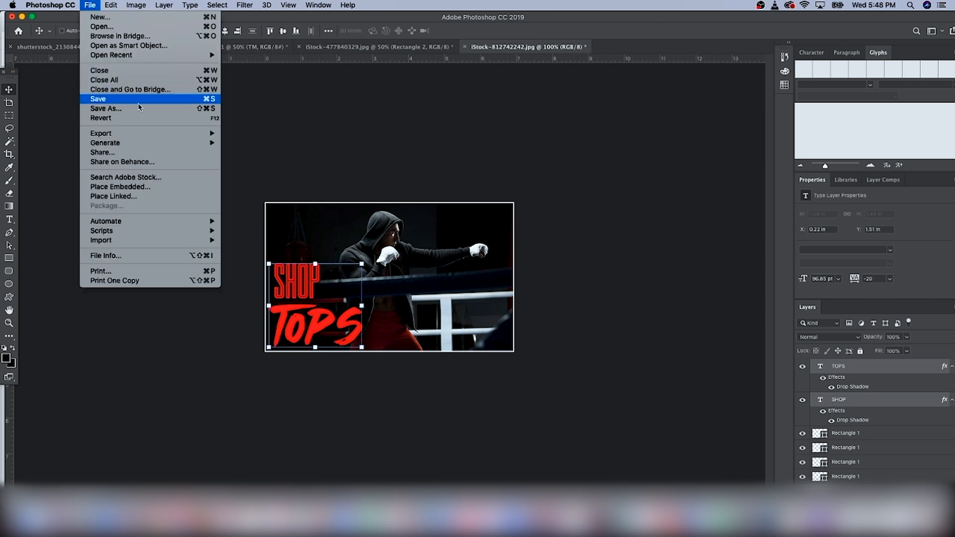
click(105, 107)
text(FightCA)
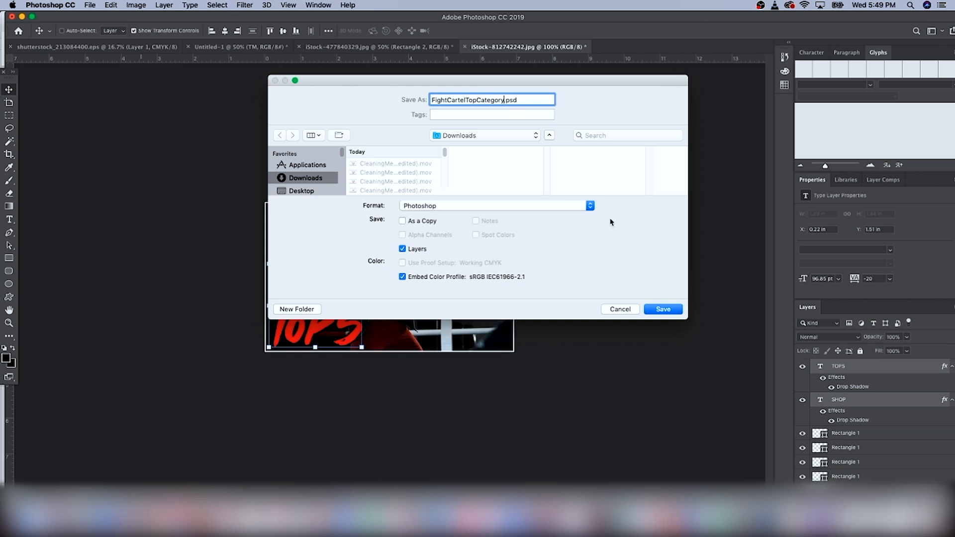
click(590, 206)
click(486, 339)
key(Return)
key(Return)
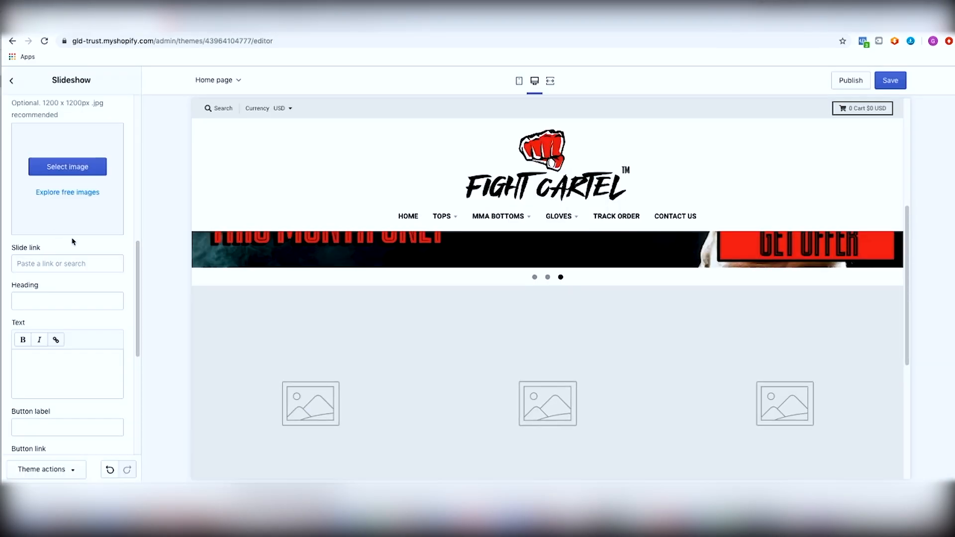
Step: Switch to the Shopify theme editor, leave the slideshow settings and open the Gallery section
scroll(73, 242, down, 4)
scroll(37, 225, up, 10)
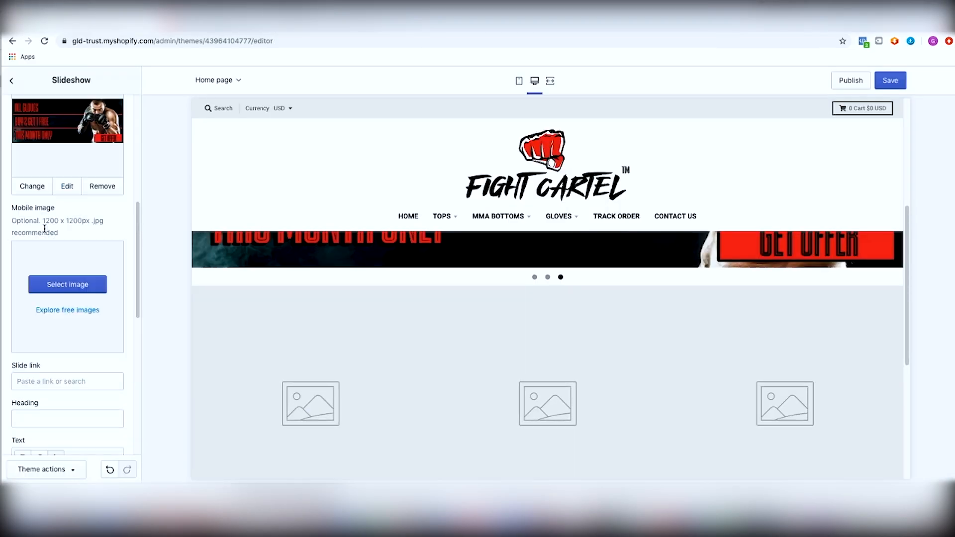
click(12, 81)
click(60, 250)
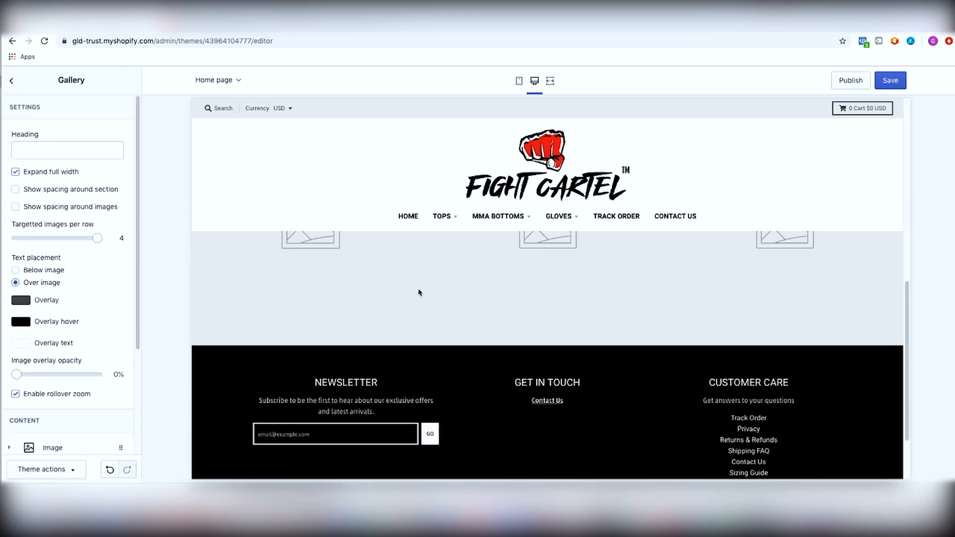
Step: Upload the FightCartelTopCategory banner from Downloads as the first gallery image
scroll(57, 258, down, 3)
click(56, 308)
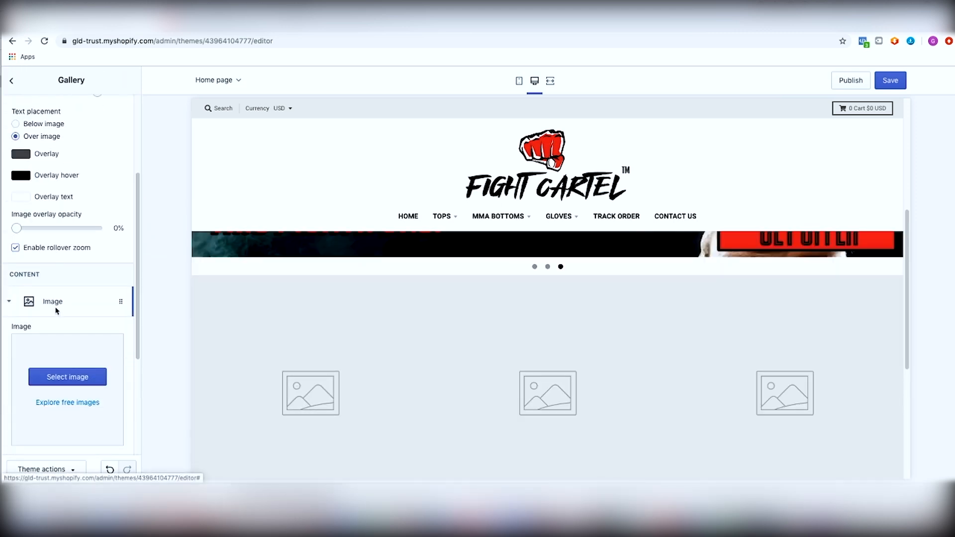
click(76, 378)
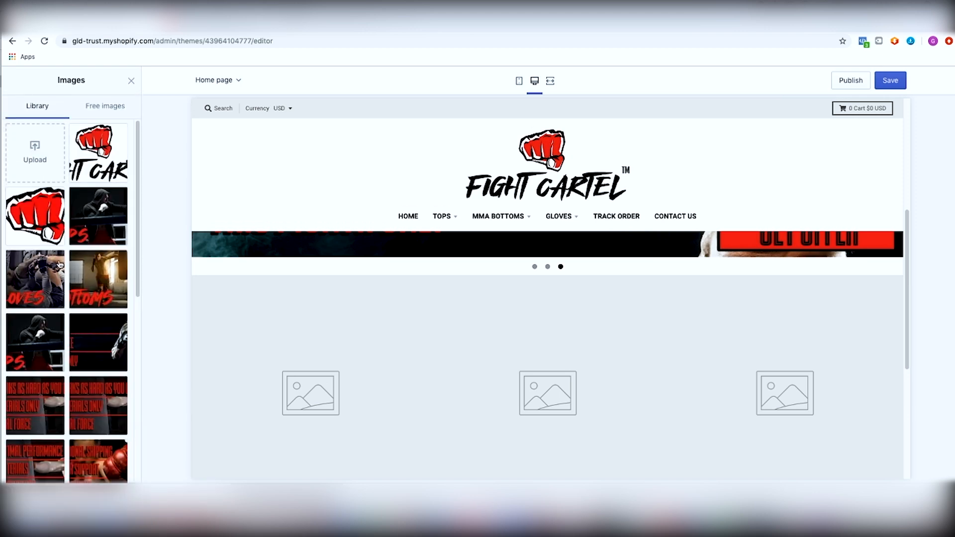
click(32, 154)
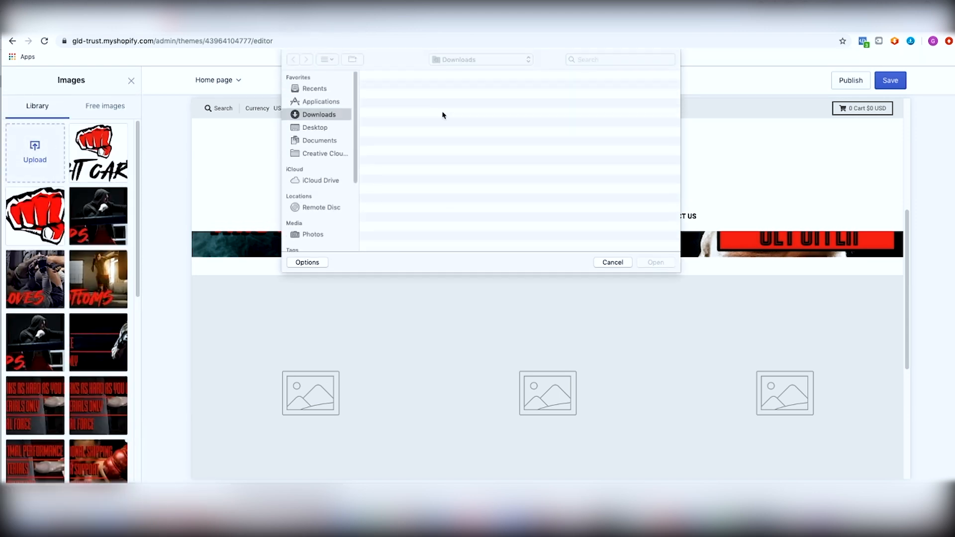
double_click(410, 88)
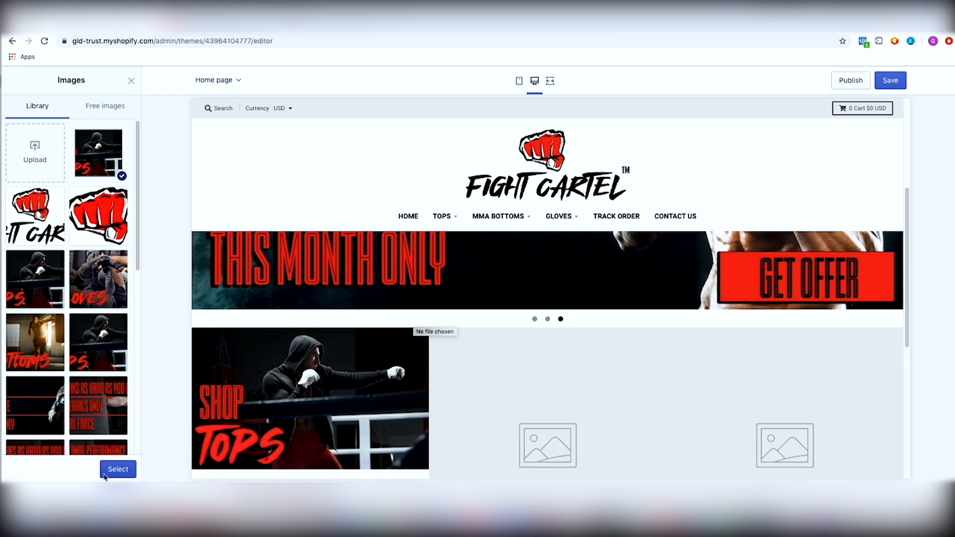
click(118, 469)
Step: Link the first gallery image to the Tops collection by searching for tops
scroll(78, 330, down, 4)
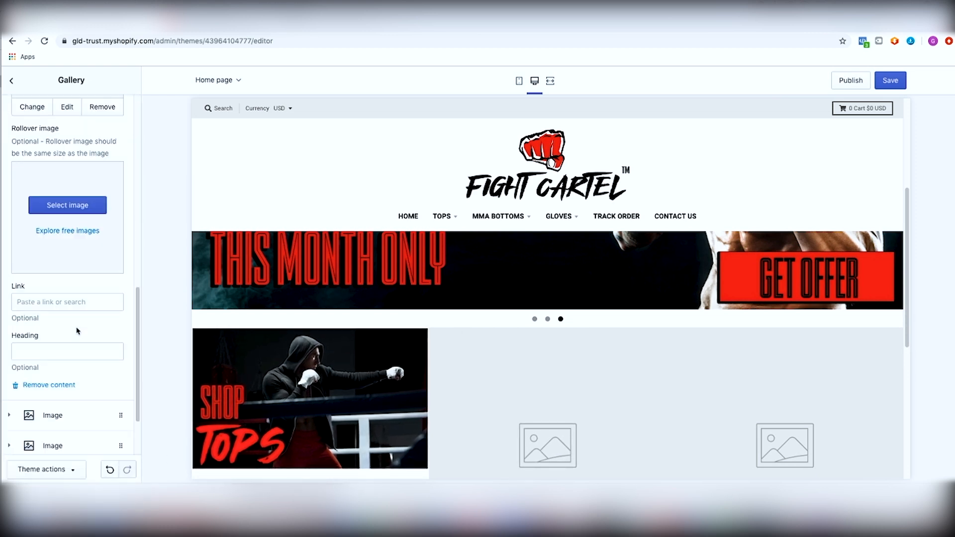
click(48, 304)
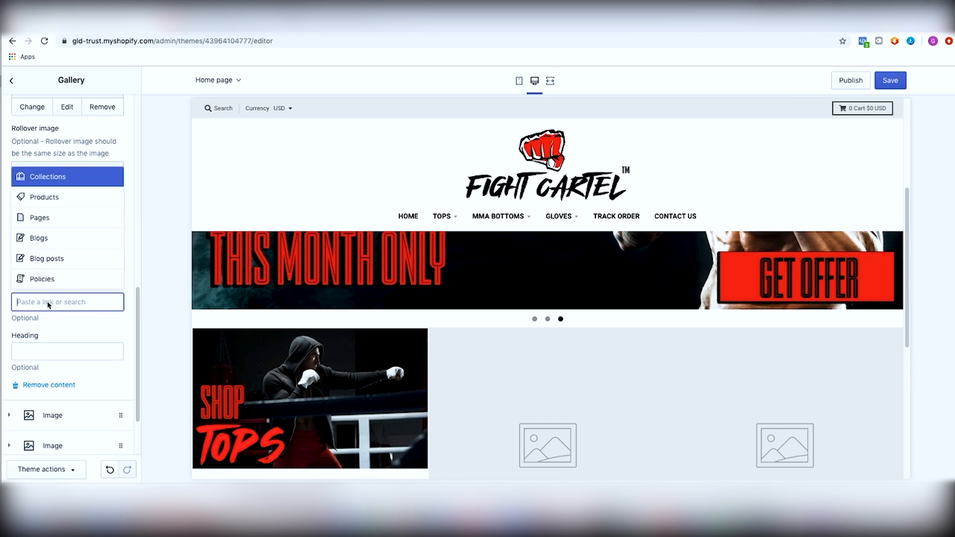
text(tops)
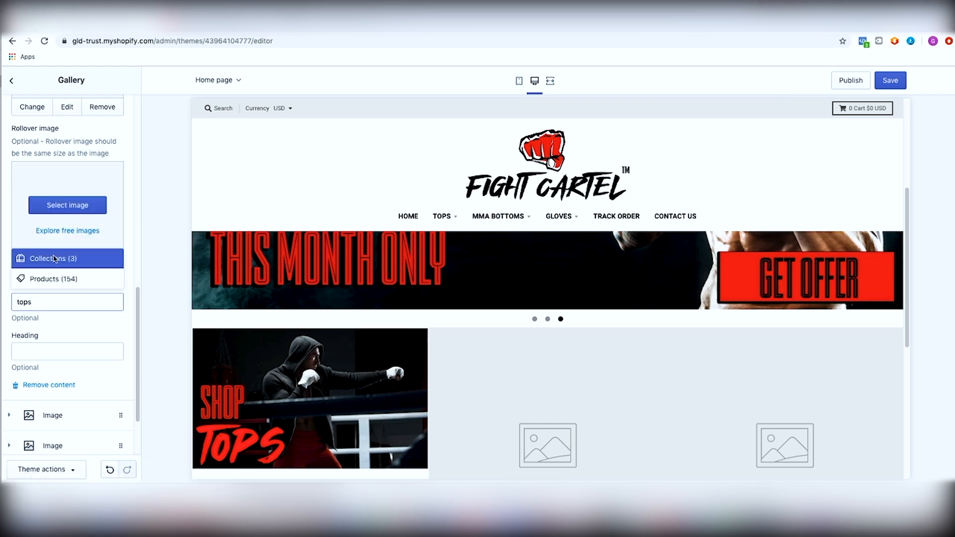
click(54, 258)
click(45, 250)
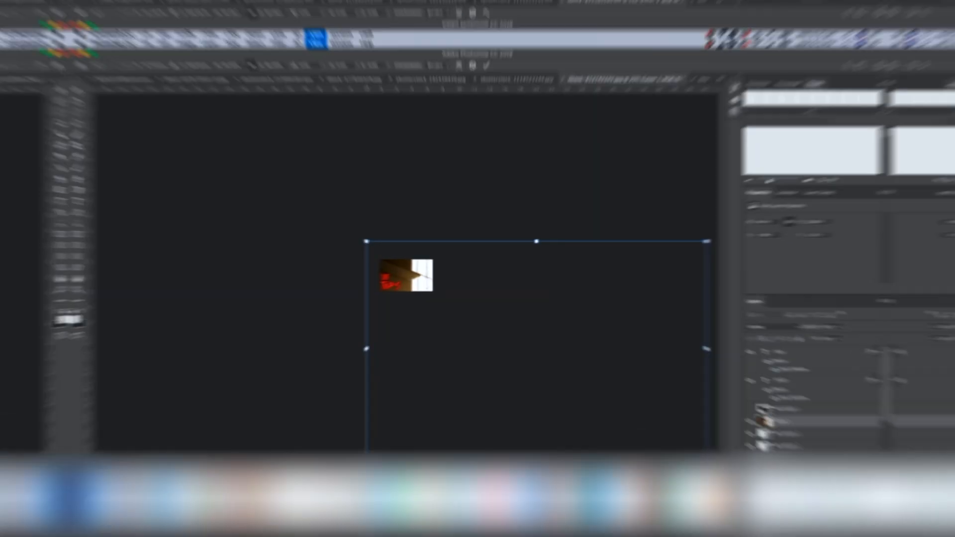
Step: Place the boxing-bag fighter photo into the banner and scale it to fill the canvas behind the text
drag(706, 457, 500, 343)
drag(437, 278, 409, 241)
drag(471, 222, 423, 252)
drag(396, 289, 426, 284)
key(super+plus)
key(super+plus)
key(super+plus)
key(super+plus)
drag(619, 152, 556, 192)
drag(435, 283, 401, 265)
click(136, 5)
key(Return)
click(112, 5)
mouse_move(131, 236)
click(271, 350)
mouse_move(551, 169)
mouse_down()
mouse_move(507, 194)
mouse_move(541, 172)
mouse_up()
drag(398, 288, 406, 289)
key(Return)
Step: Add a layer mask to the new photo and draw a gradient fading its lower-left corner into black
mouse_move(833, 446)
mouse_down()
mouse_move(832, 480)
mouse_move(825, 459)
mouse_up()
scroll(830, 457, up, 3)
scroll(835, 448, down, 3)
click(880, 491)
click(796, 451)
click(796, 451)
click(796, 464)
key(g)
drag(271, 349, 364, 275)
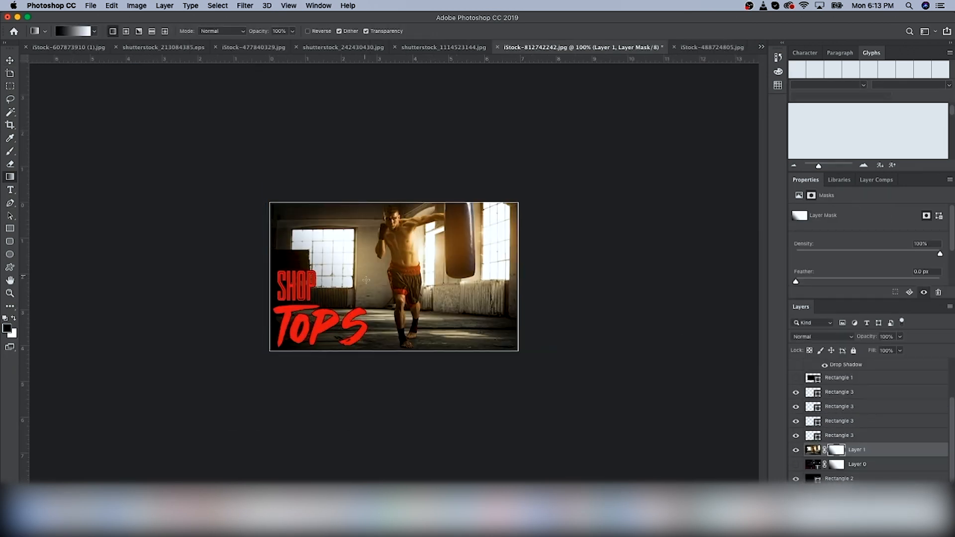
click(797, 450)
click(798, 450)
Step: Replace the duplicated TOPS headline text with BOTTOMS
scroll(819, 411, up, 3)
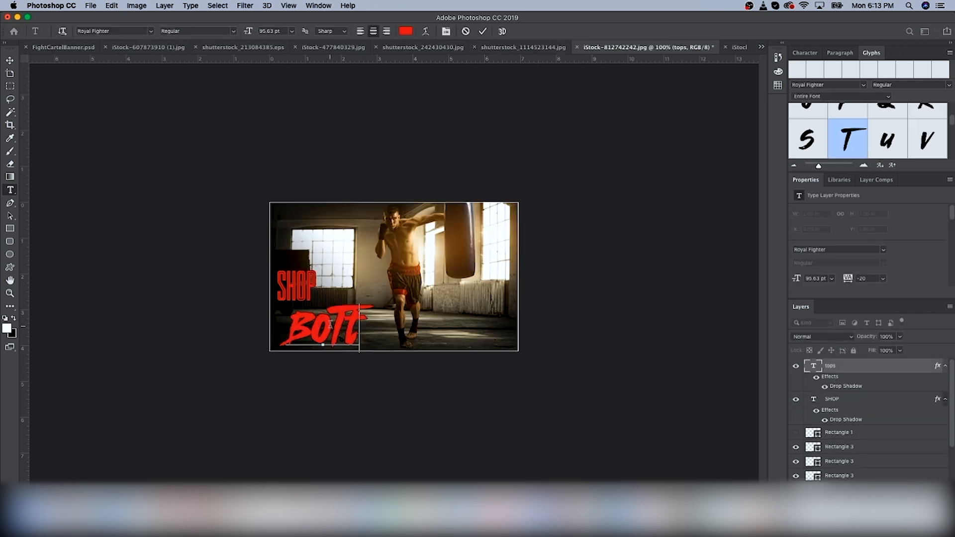
text(OMS)
key(BackSpace)
key(BackSpace)
key(BackSpace)
key(BackSpace)
key(BackSpace)
text(TTOMS)
key(ctrl+Return)
Step: Move the BOTTOMS text into position beneath SHOP and nudge it up slightly
key(v)
drag(348, 323, 374, 321)
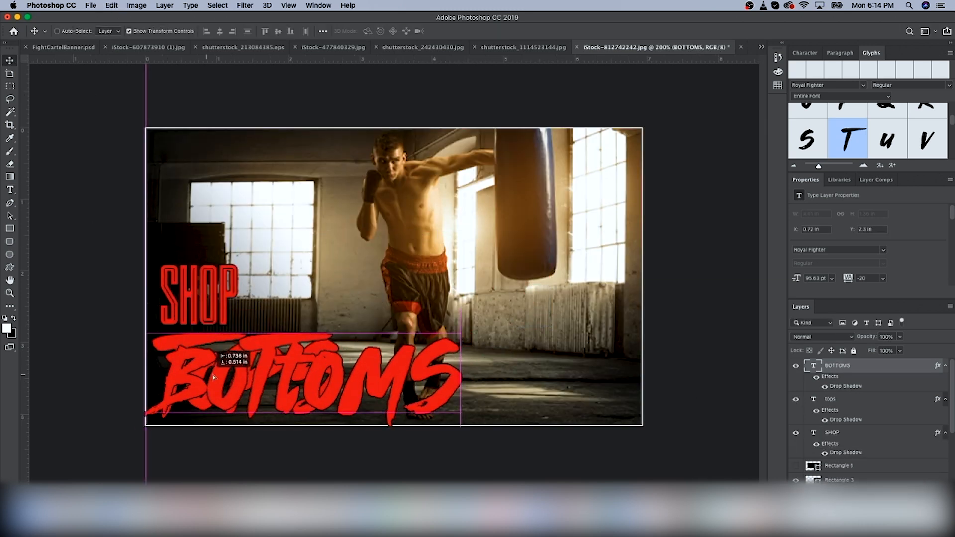
drag(233, 398, 229, 359)
key(Up)
key(Up)
key(Up)
key(Up)
key(Up)
key(Up)
key(super+minus)
click(796, 399)
click(796, 400)
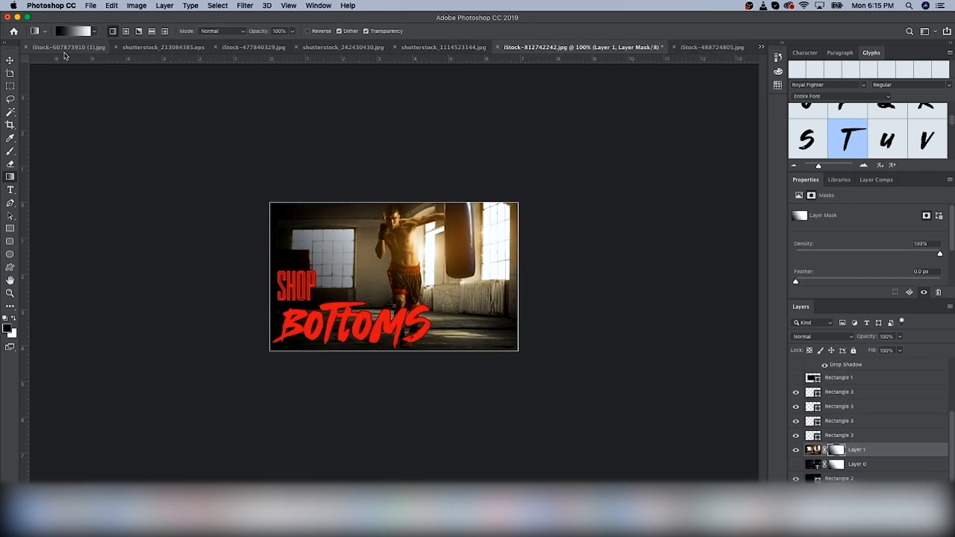
Step: Save the banner as FightCartelBot in PNG format
click(91, 6)
click(105, 127)
click(593, 173)
click(592, 307)
text(FightCartelBot)
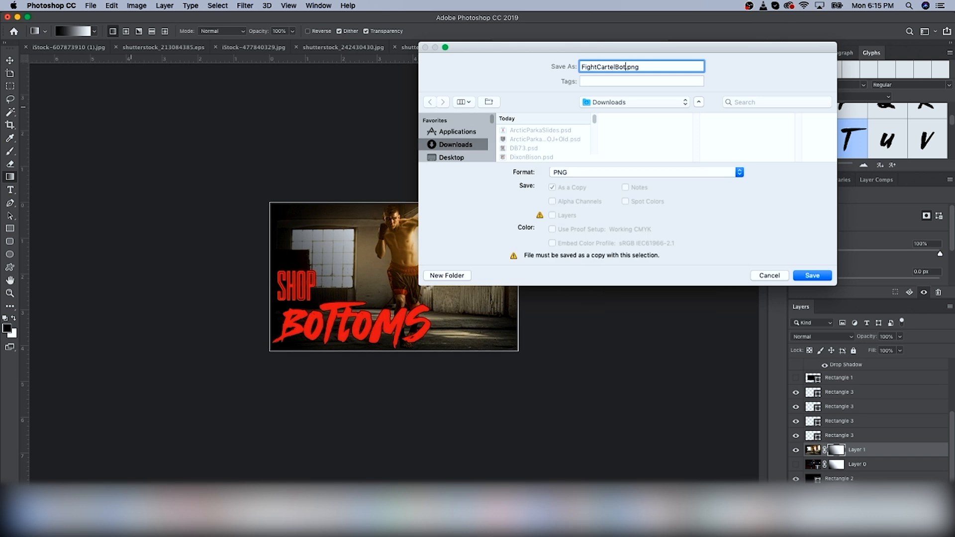
key(Return)
click(796, 464)
click(796, 464)
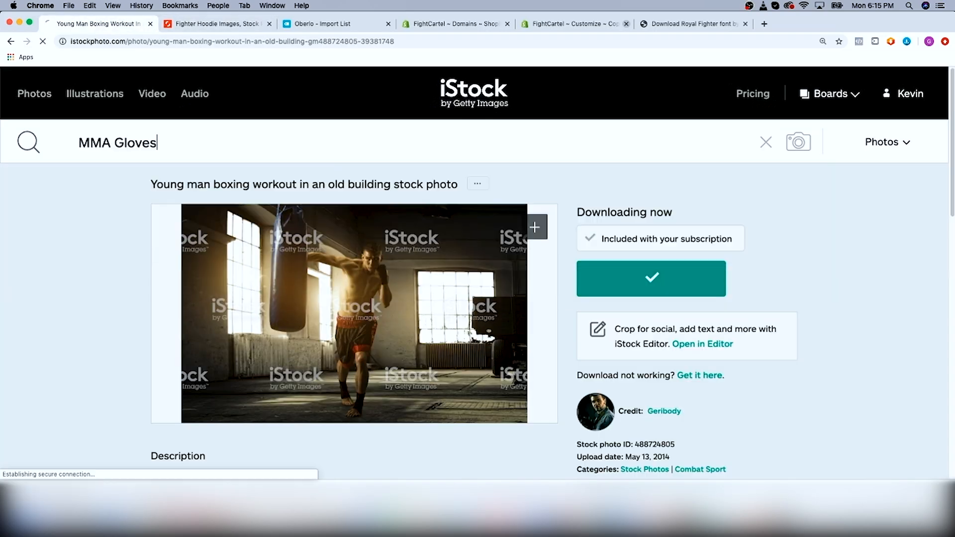
Step: Find an MMA fighters grappling photo on iStock and place it into the banner as a new masked layer
scroll(441, 264, down, 20)
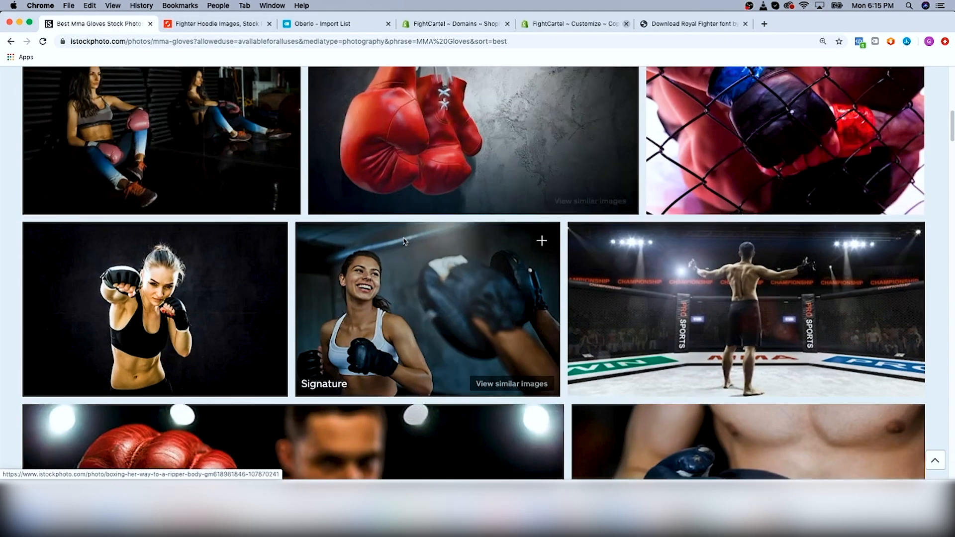
scroll(441, 263, down, 15)
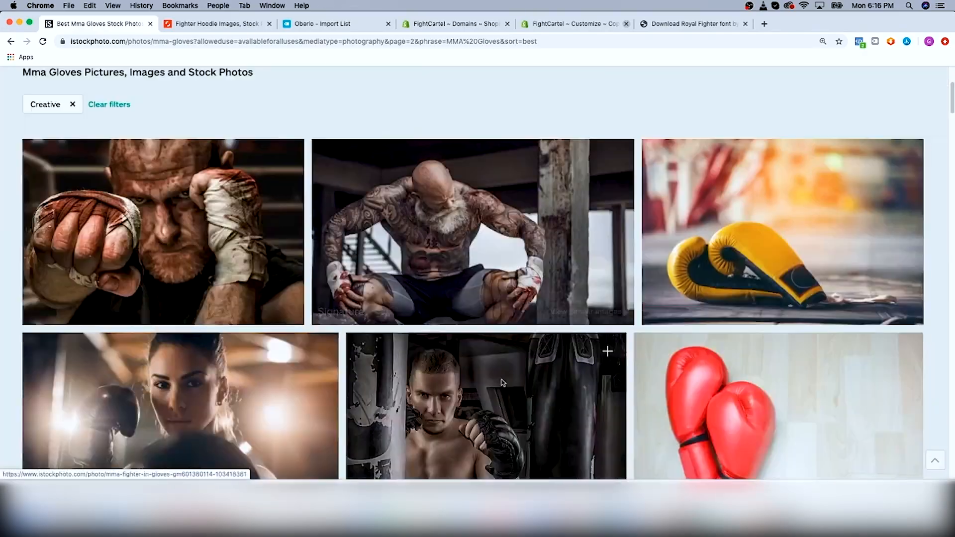
scroll(566, 300, down, 10)
scroll(566, 300, down, 15)
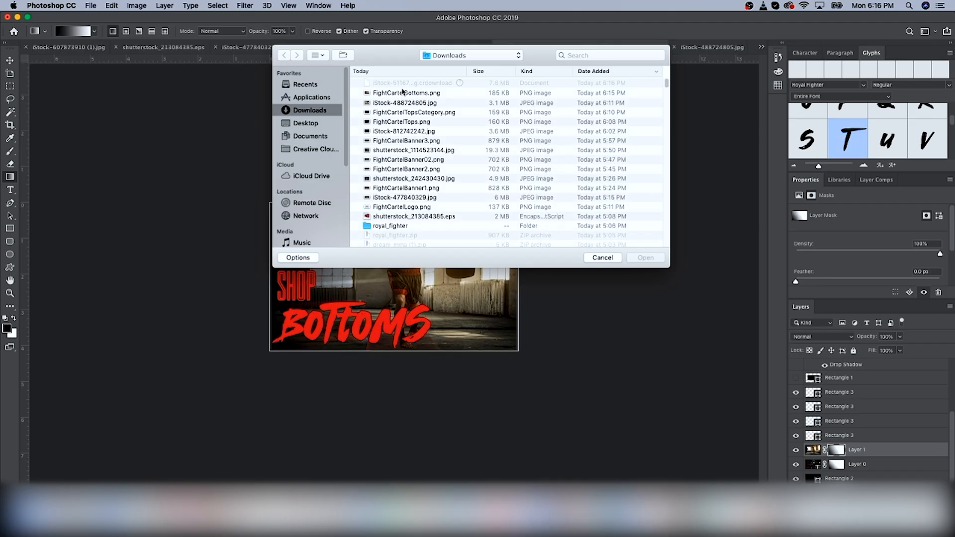
click(403, 81)
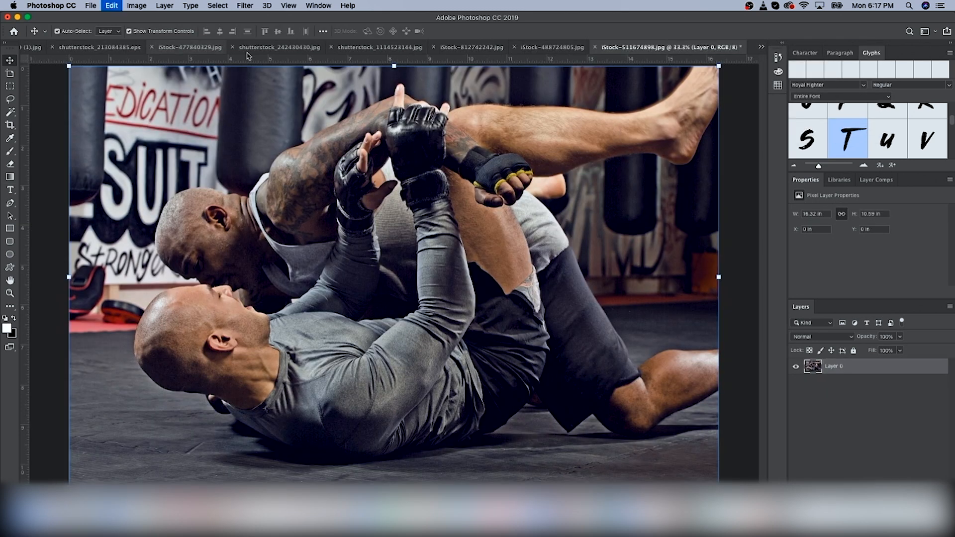
click(522, 49)
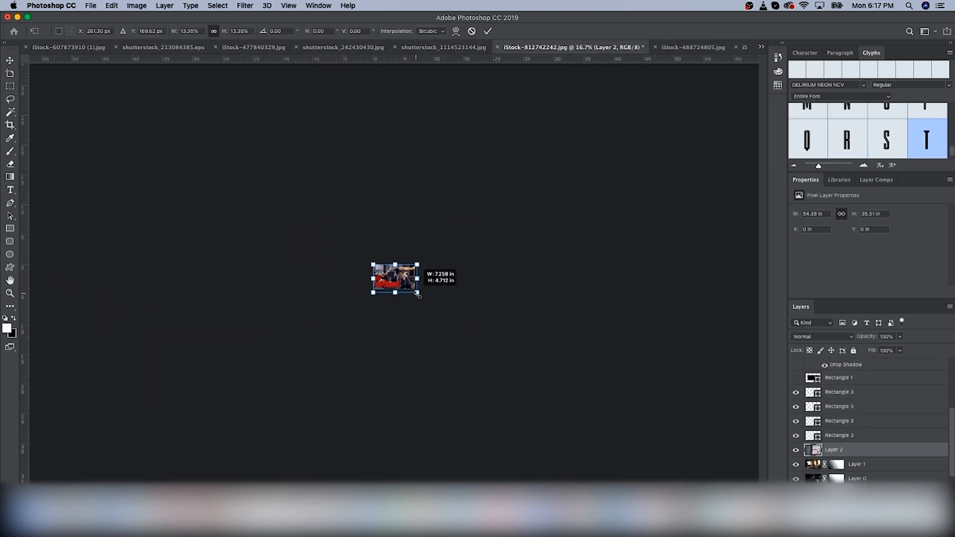
mouse_move(426, 271)
mouse_down()
mouse_move(432, 253)
mouse_move(442, 280)
mouse_move(425, 282)
mouse_up()
key(super+equal)
key(super+equal)
key(Return)
key(super+minus)
drag(796, 464, 795, 478)
click(856, 489)
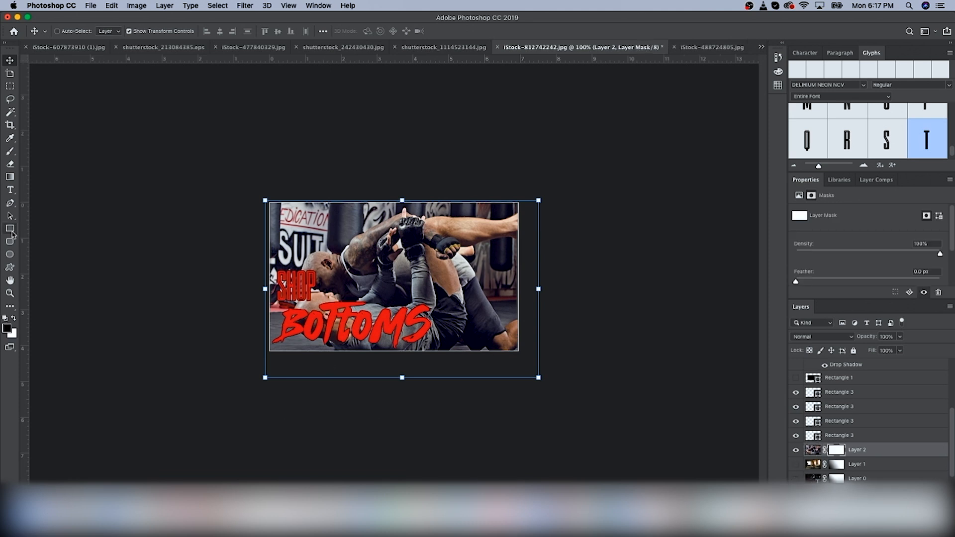
Step: Try drawing a gradient on the new photo's mask, then undo it
key(g)
key(super+z)
drag(269, 352, 358, 278)
key(super+z)
Step: Retype the BOTTOMS headline as GLOVES
key(t)
double_click(353, 326)
text(GLO)
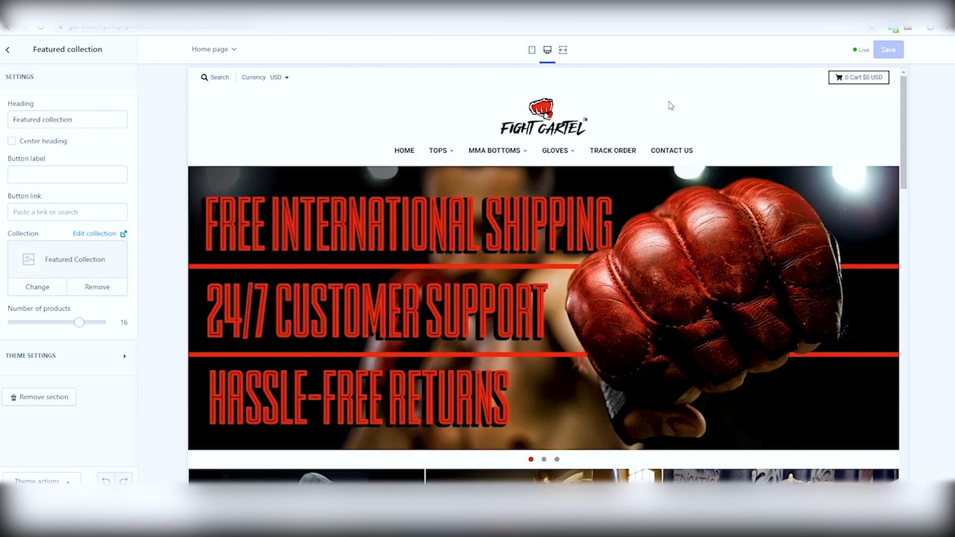
Step: Review the home page's slideshow slides, gallery banners and featured collection in the desktop preview
scroll(612, 251, down, 2)
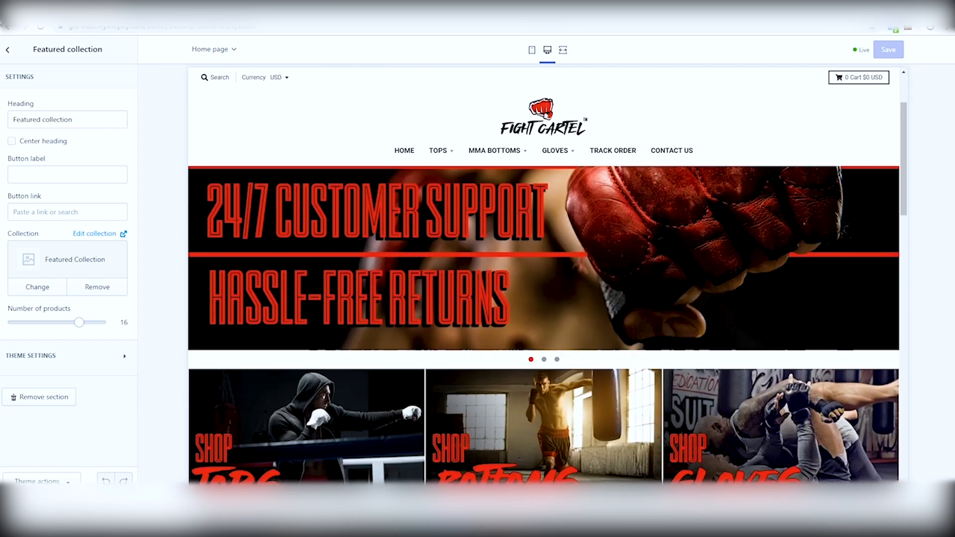
click(11, 50)
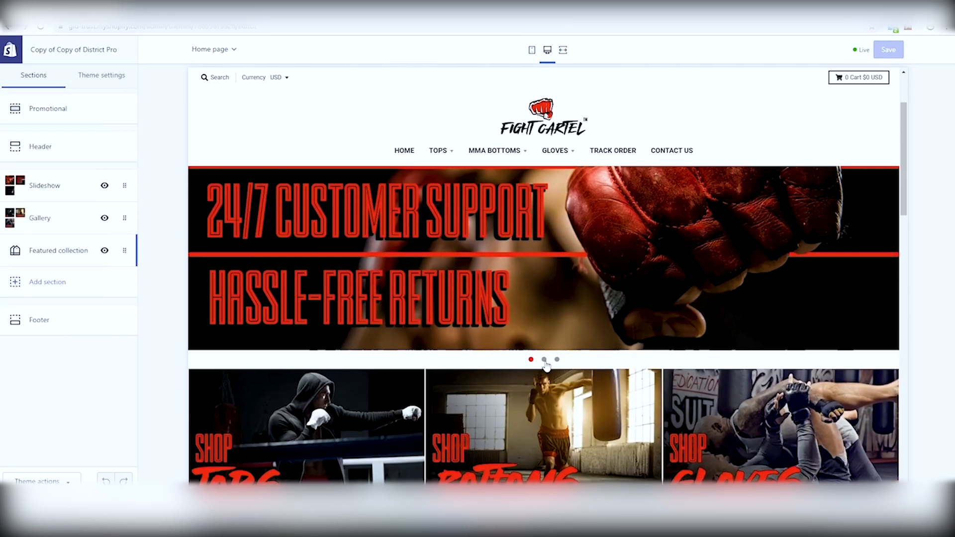
click(544, 360)
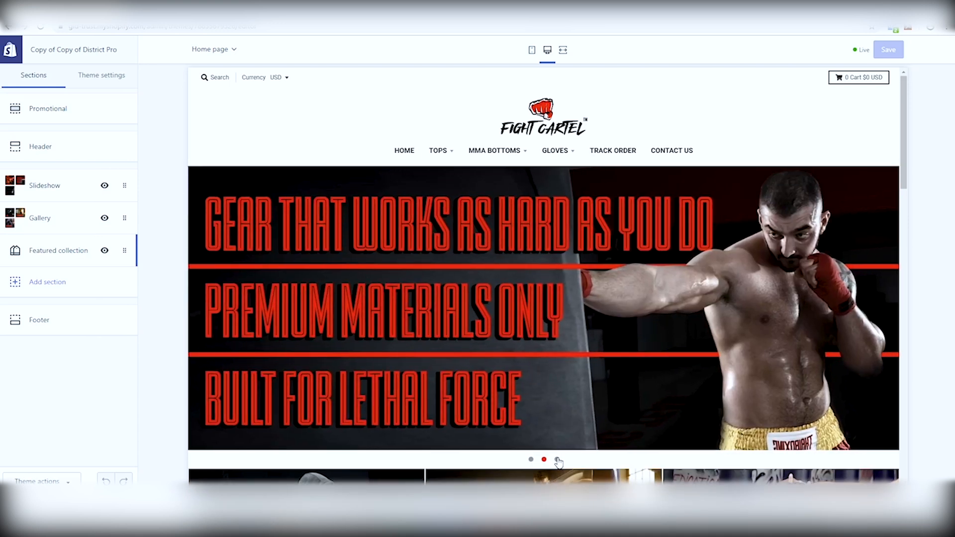
click(557, 460)
scroll(561, 324, down, 3)
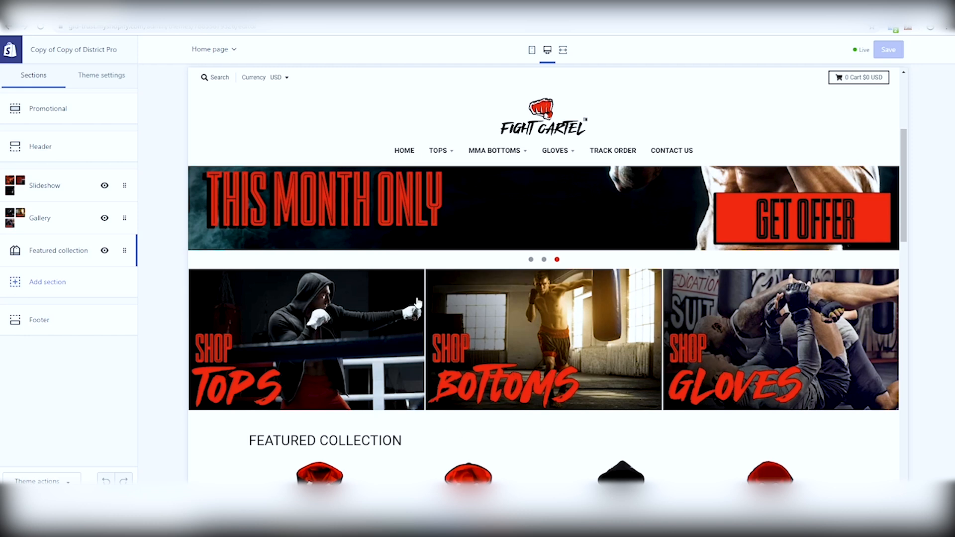
scroll(468, 307, down, 4)
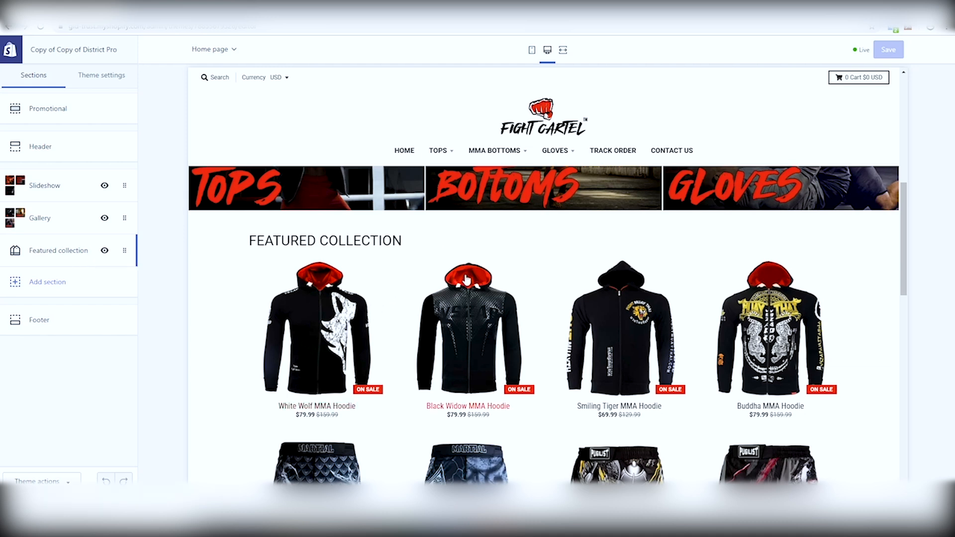
scroll(398, 277, down, 10)
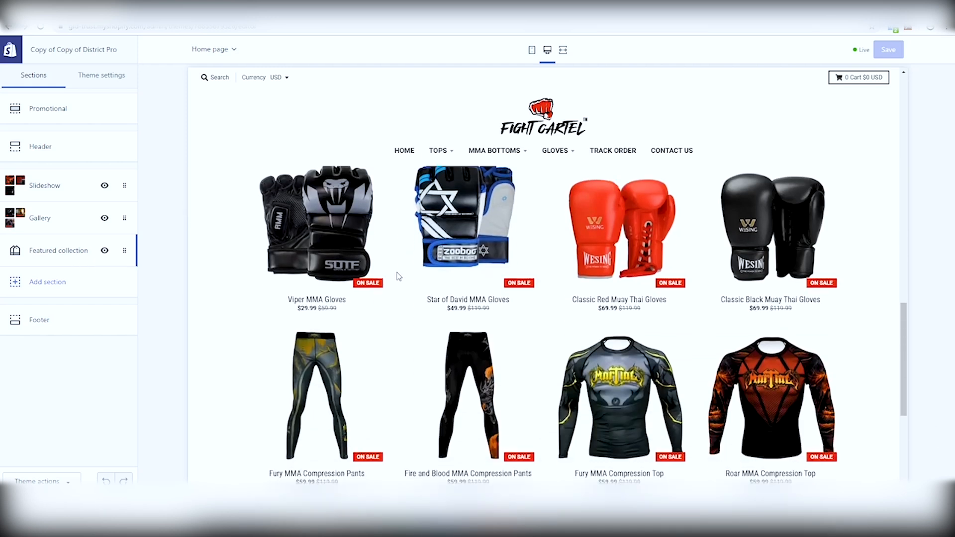
scroll(611, 348, up, 2)
scroll(611, 348, up, 8)
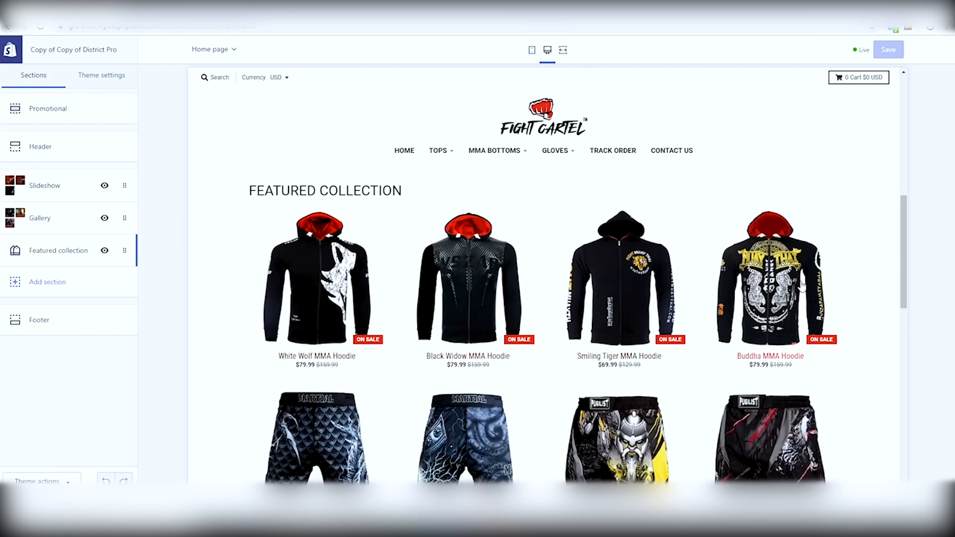
scroll(759, 303, down, 4)
scroll(759, 302, down, 3)
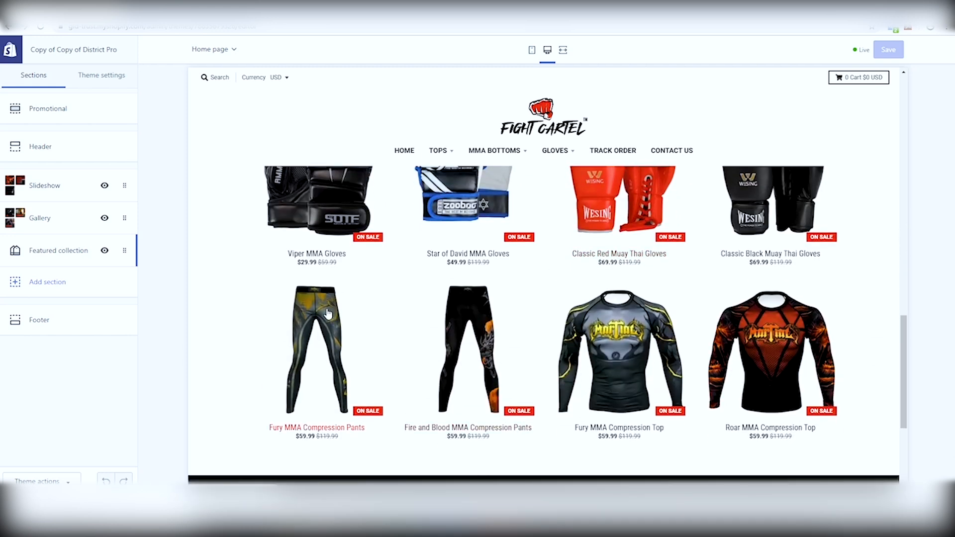
scroll(619, 342, up, 5)
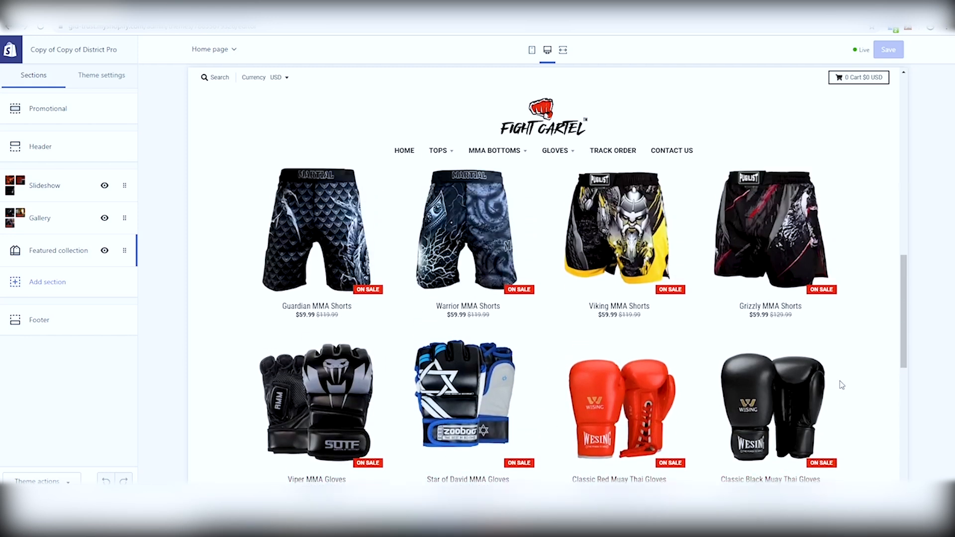
scroll(602, 326, up, 3)
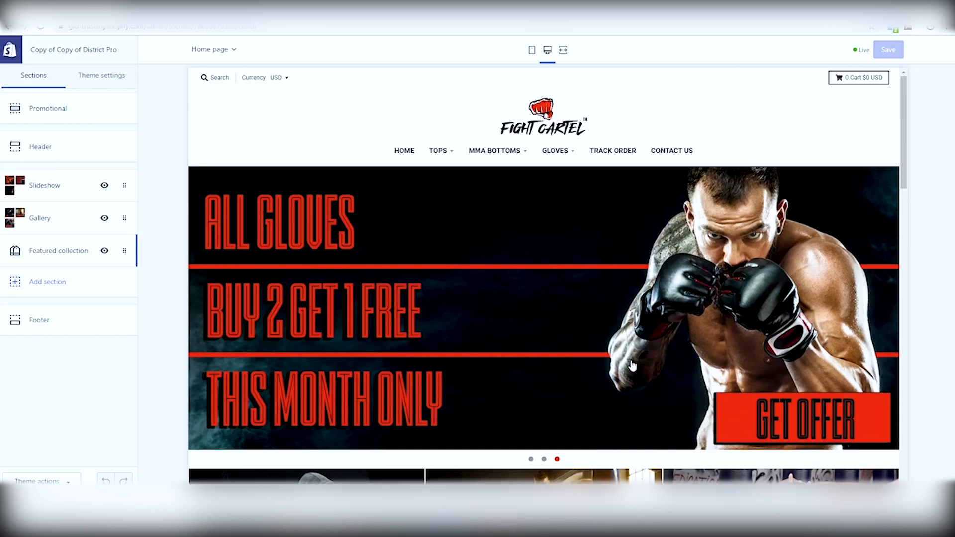
Step: Preview the home page in mobile view and scroll through its sections
click(532, 51)
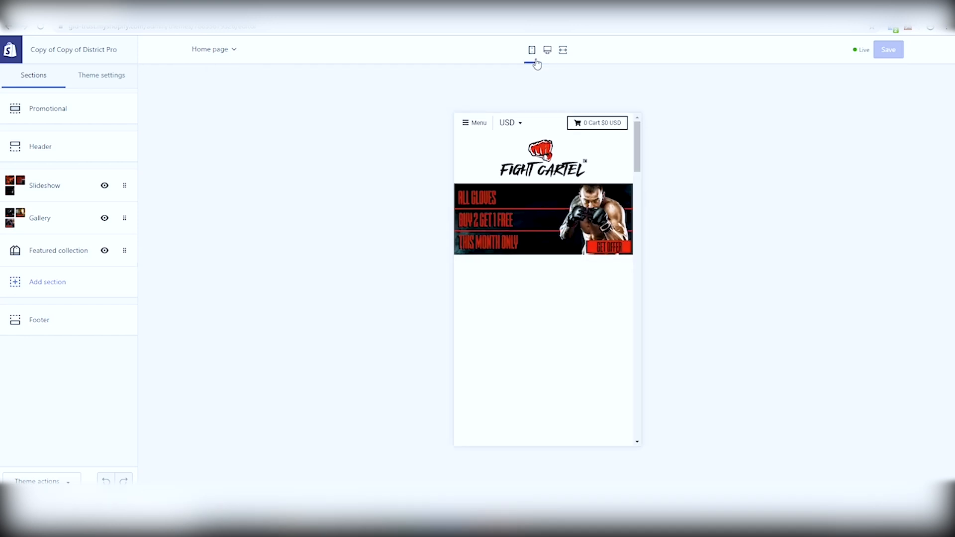
scroll(580, 246, down, 10)
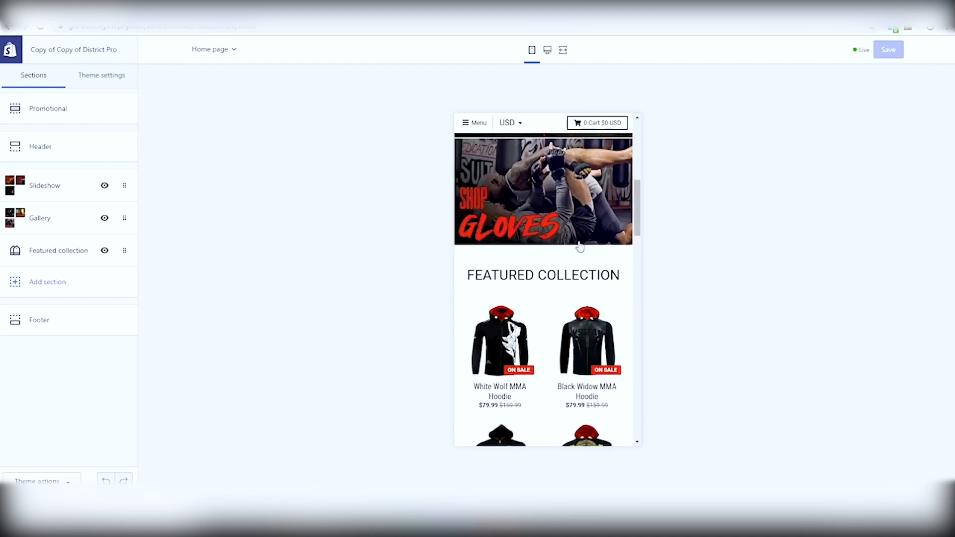
scroll(579, 247, down, 6)
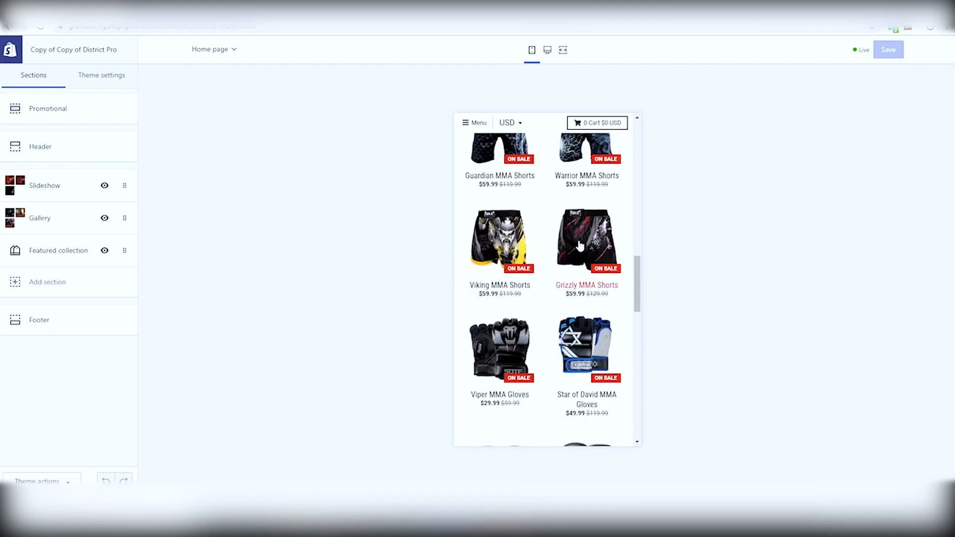
scroll(580, 244, down, 4)
scroll(579, 245, up, 3)
scroll(580, 245, up, 7)
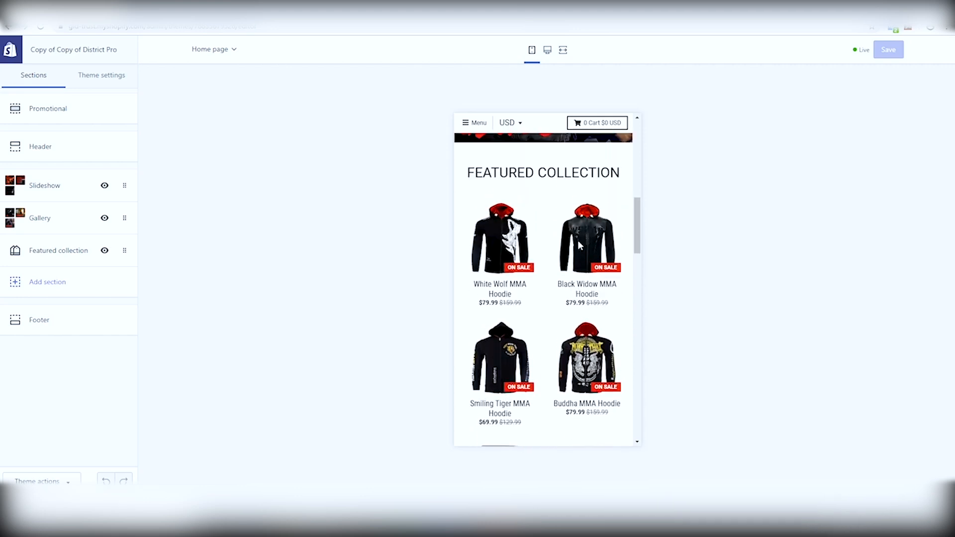
scroll(579, 245, up, 6)
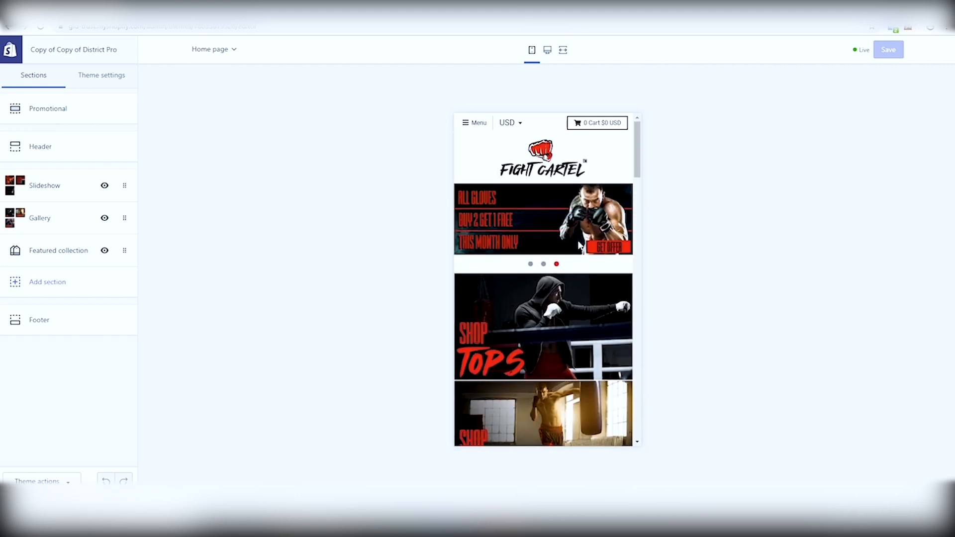